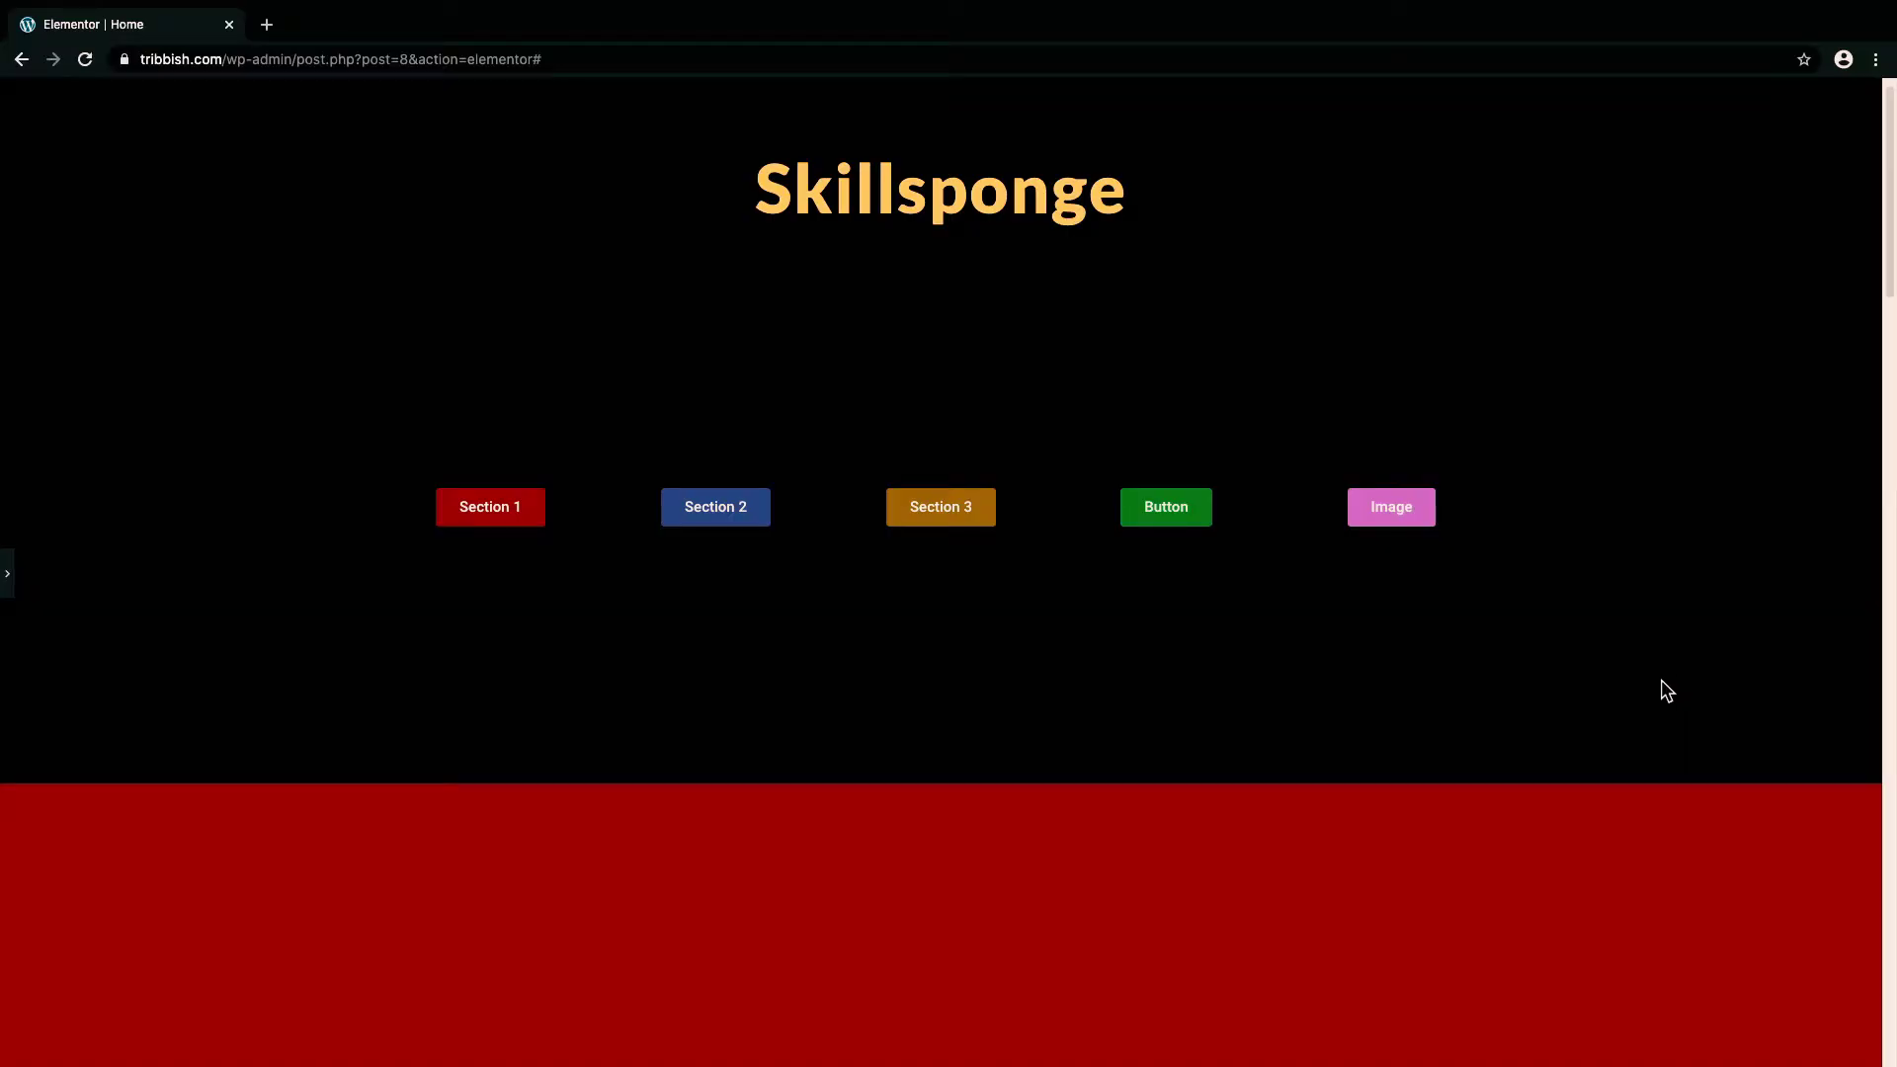
Step: Confirm the Section 1 button jumps to Section 1, then select the Section 2 button
{"action": "left_click", "coordinate": [479, 518]}
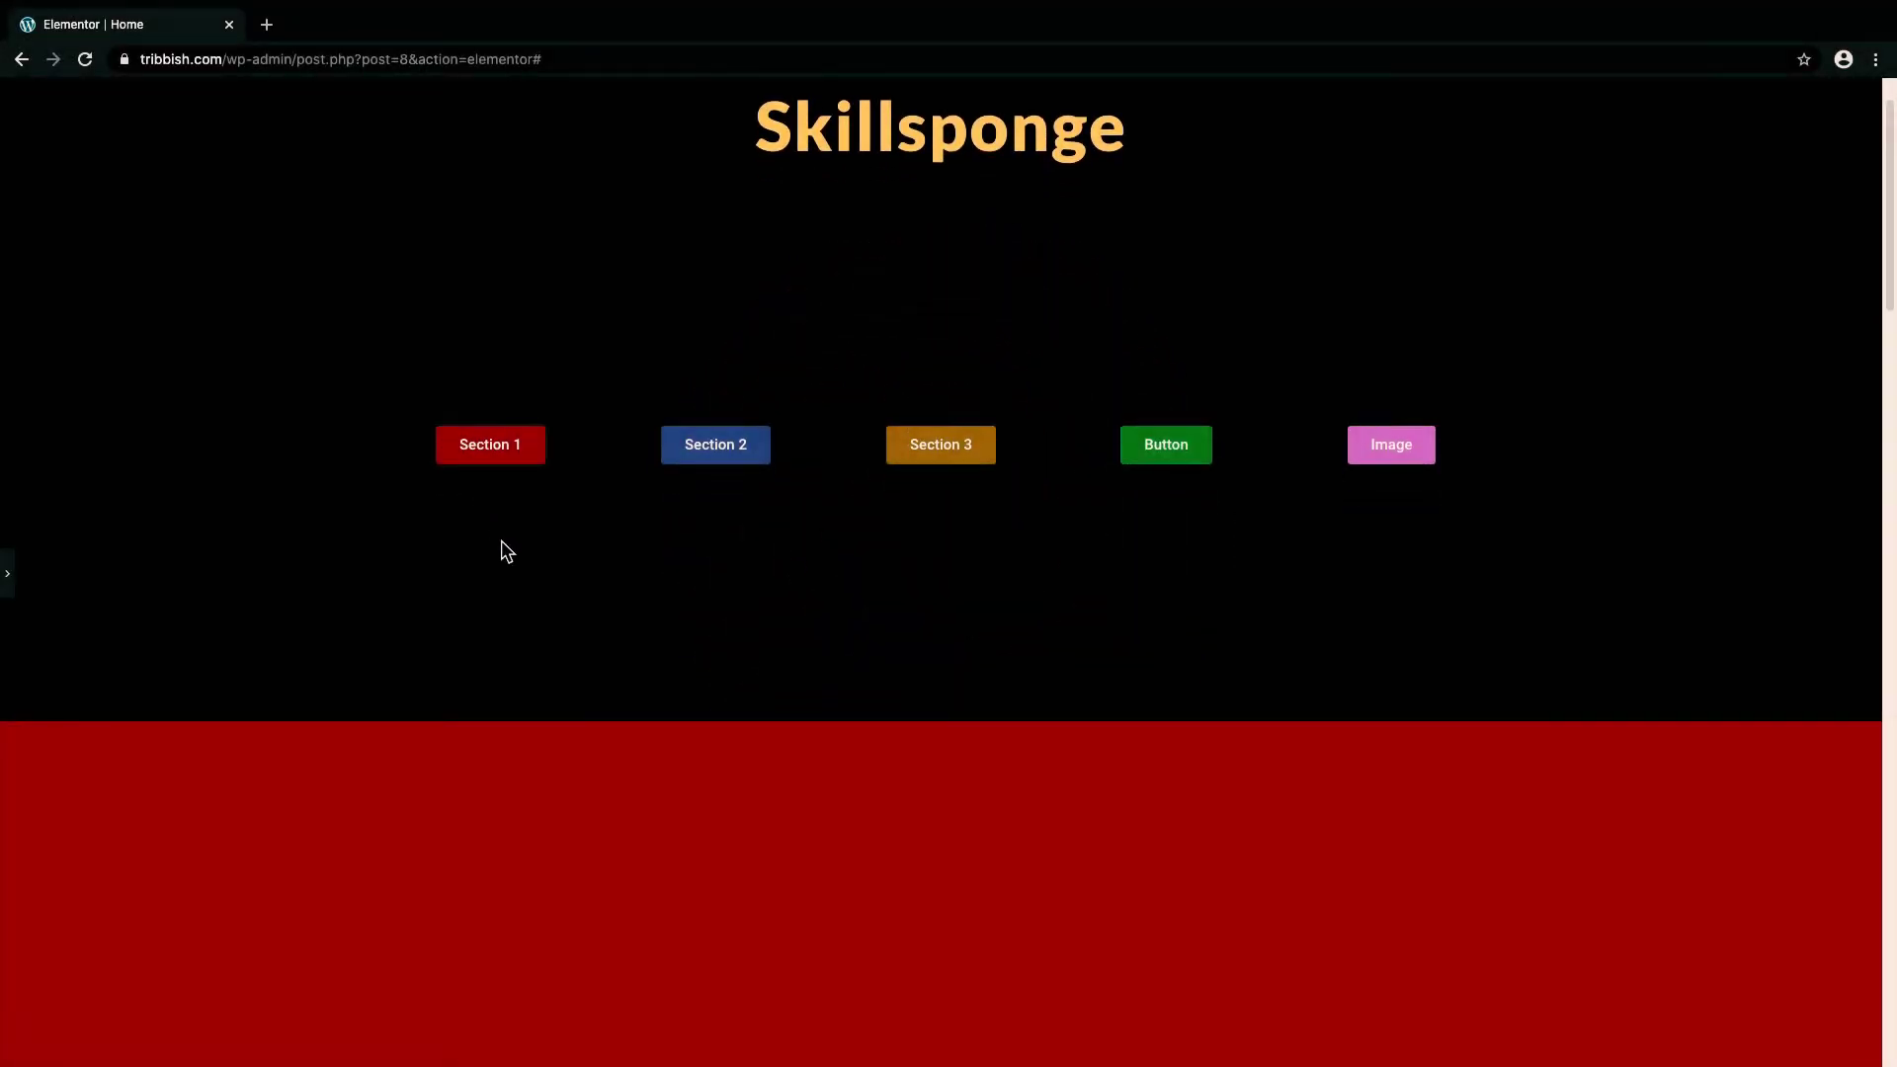
{"action": "left_click", "coordinate": [11, 578]}
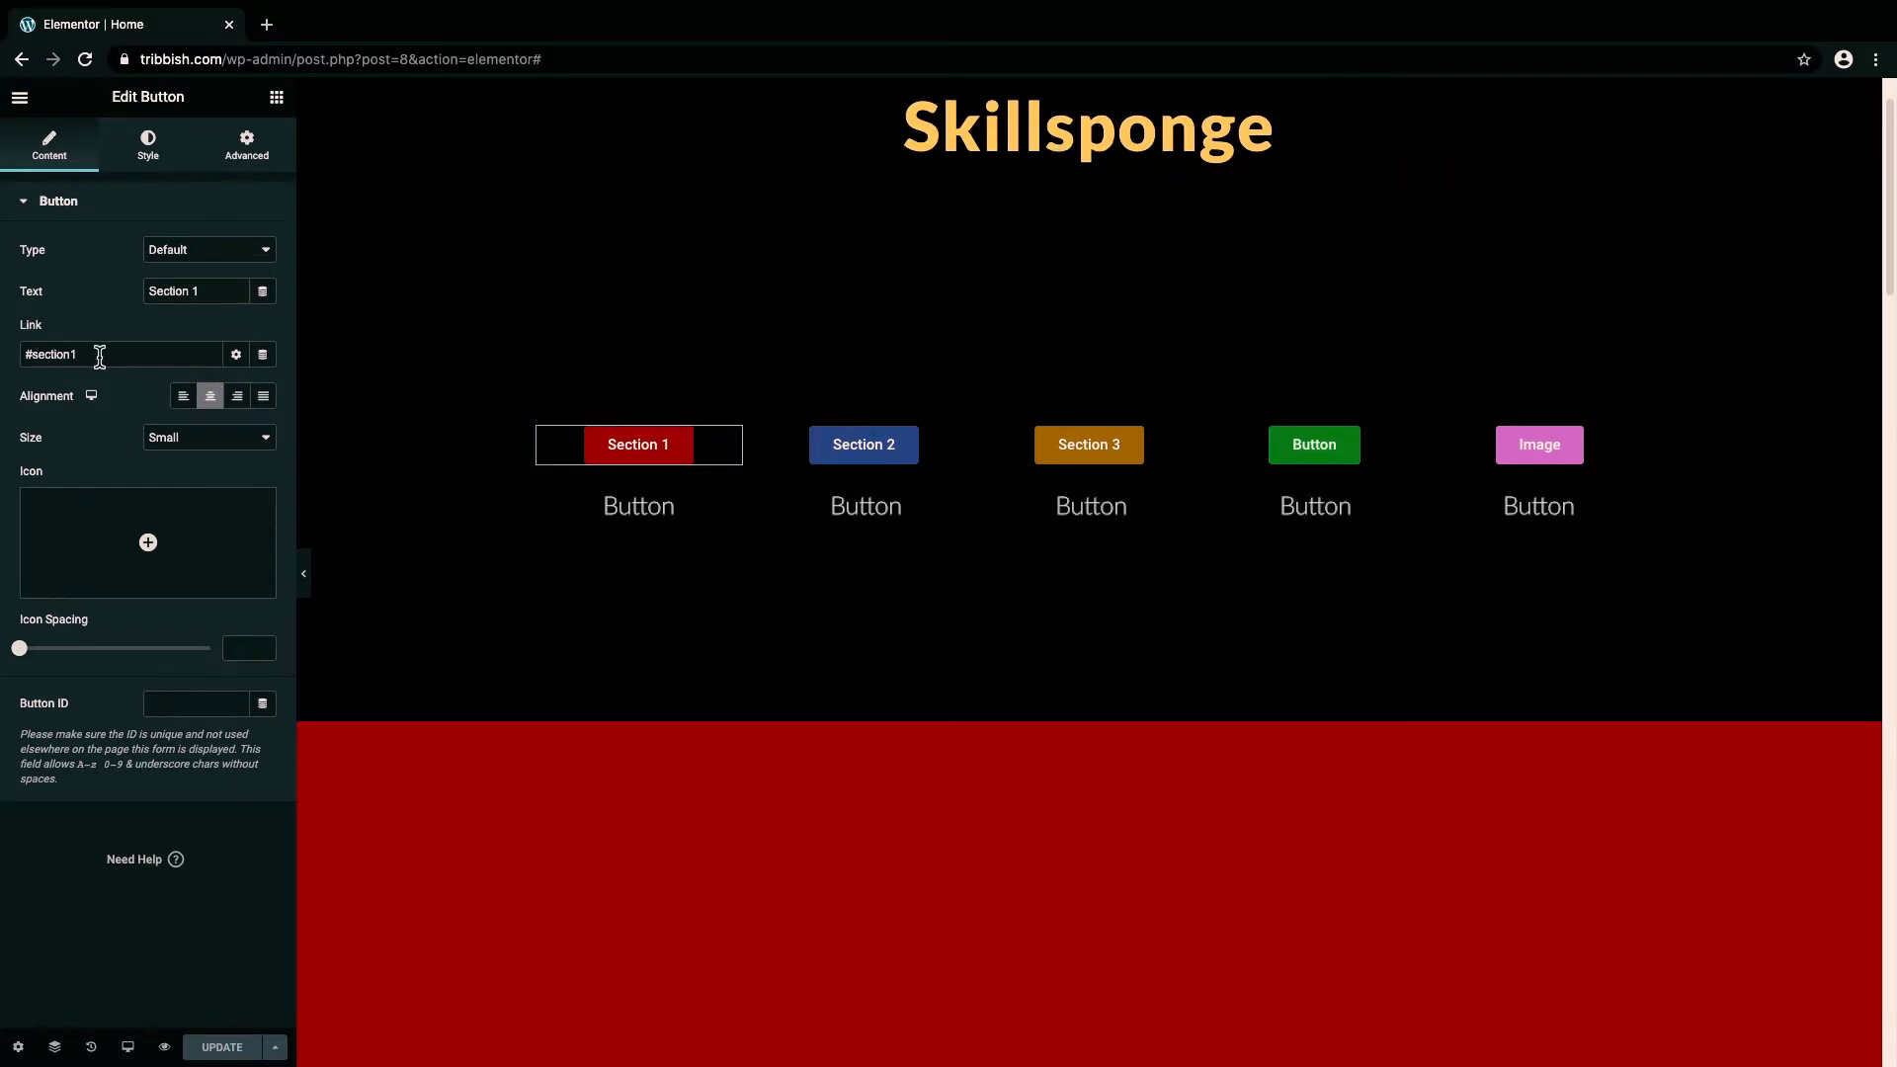
{"action": "left_click", "coordinate": [656, 454]}
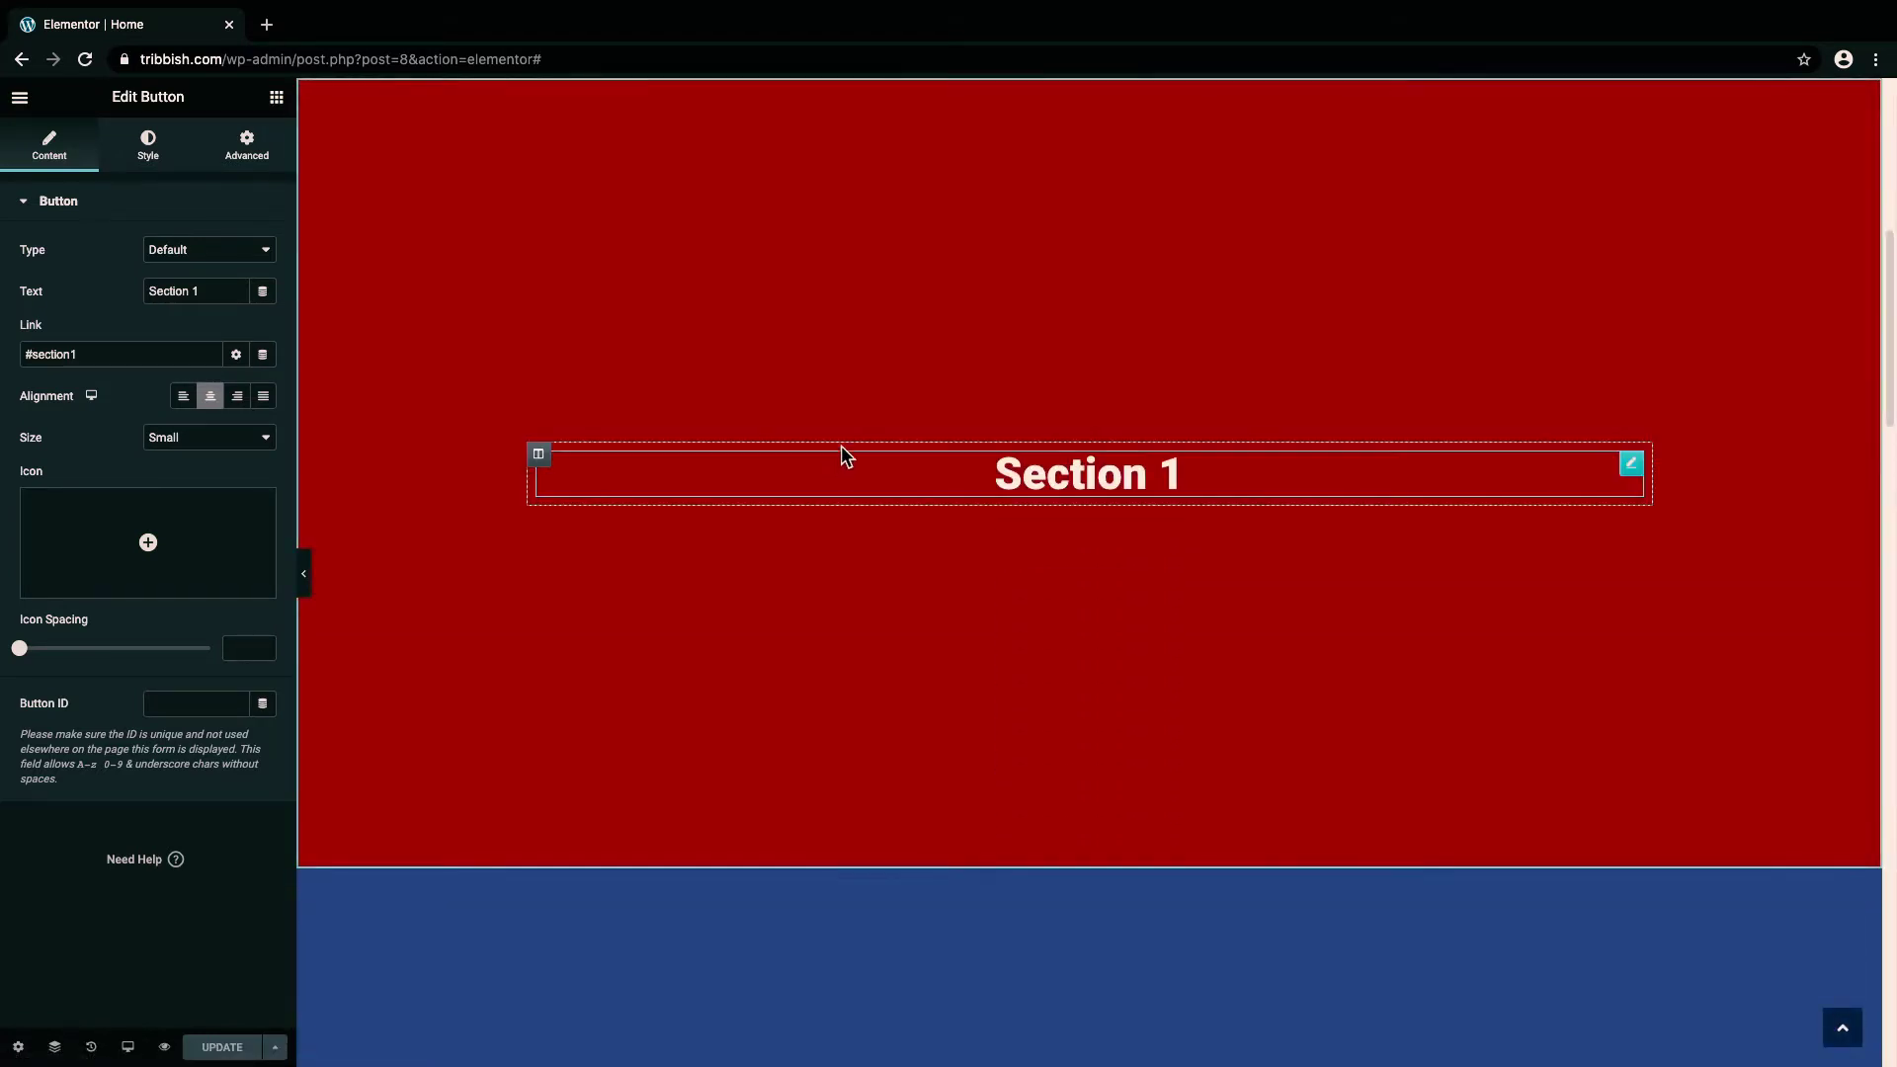
{"action": "scroll", "coordinate": [861, 425], "scroll_direction": "up", "scroll_amount": 1}
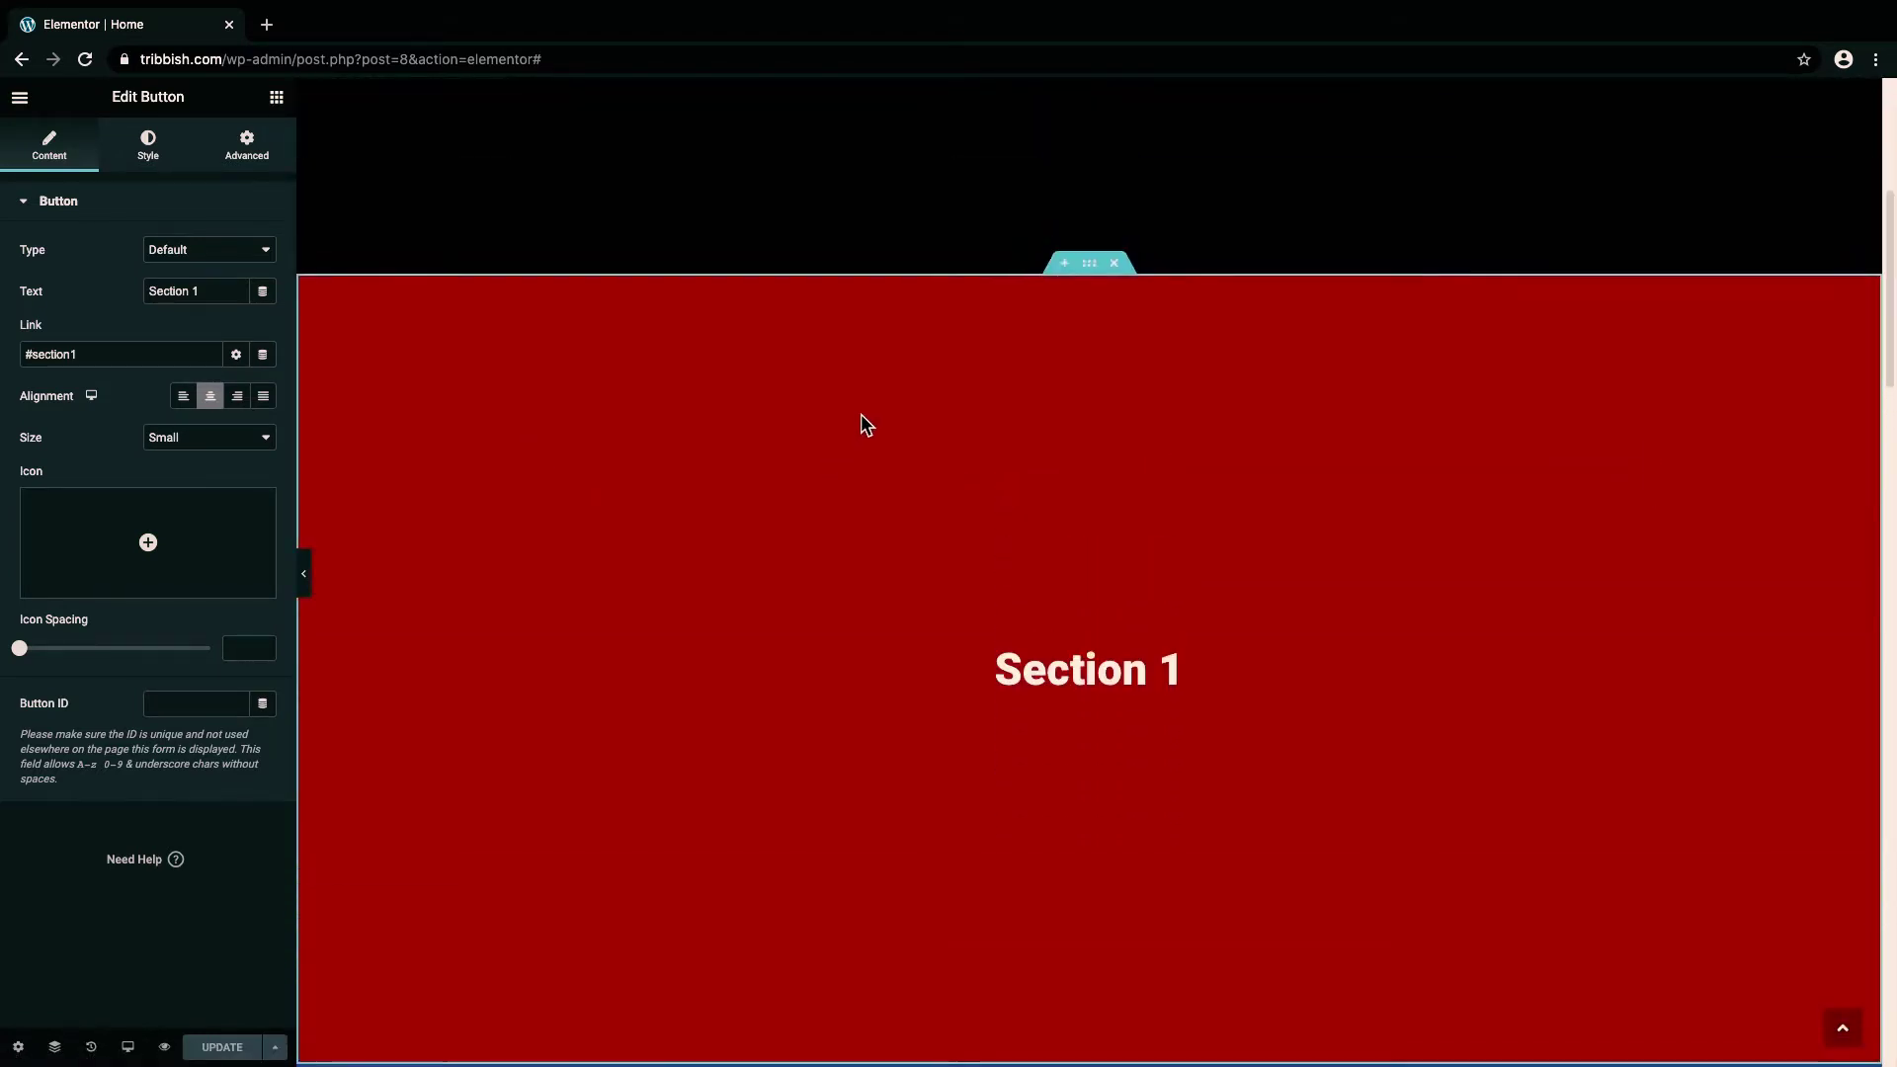
{"action": "scroll", "coordinate": [862, 426], "scroll_direction": "up", "scroll_amount": 2}
{"action": "scroll", "coordinate": [861, 425], "scroll_direction": "up", "scroll_amount": 1}
{"action": "scroll", "coordinate": [862, 426], "scroll_direction": "up", "scroll_amount": 1}
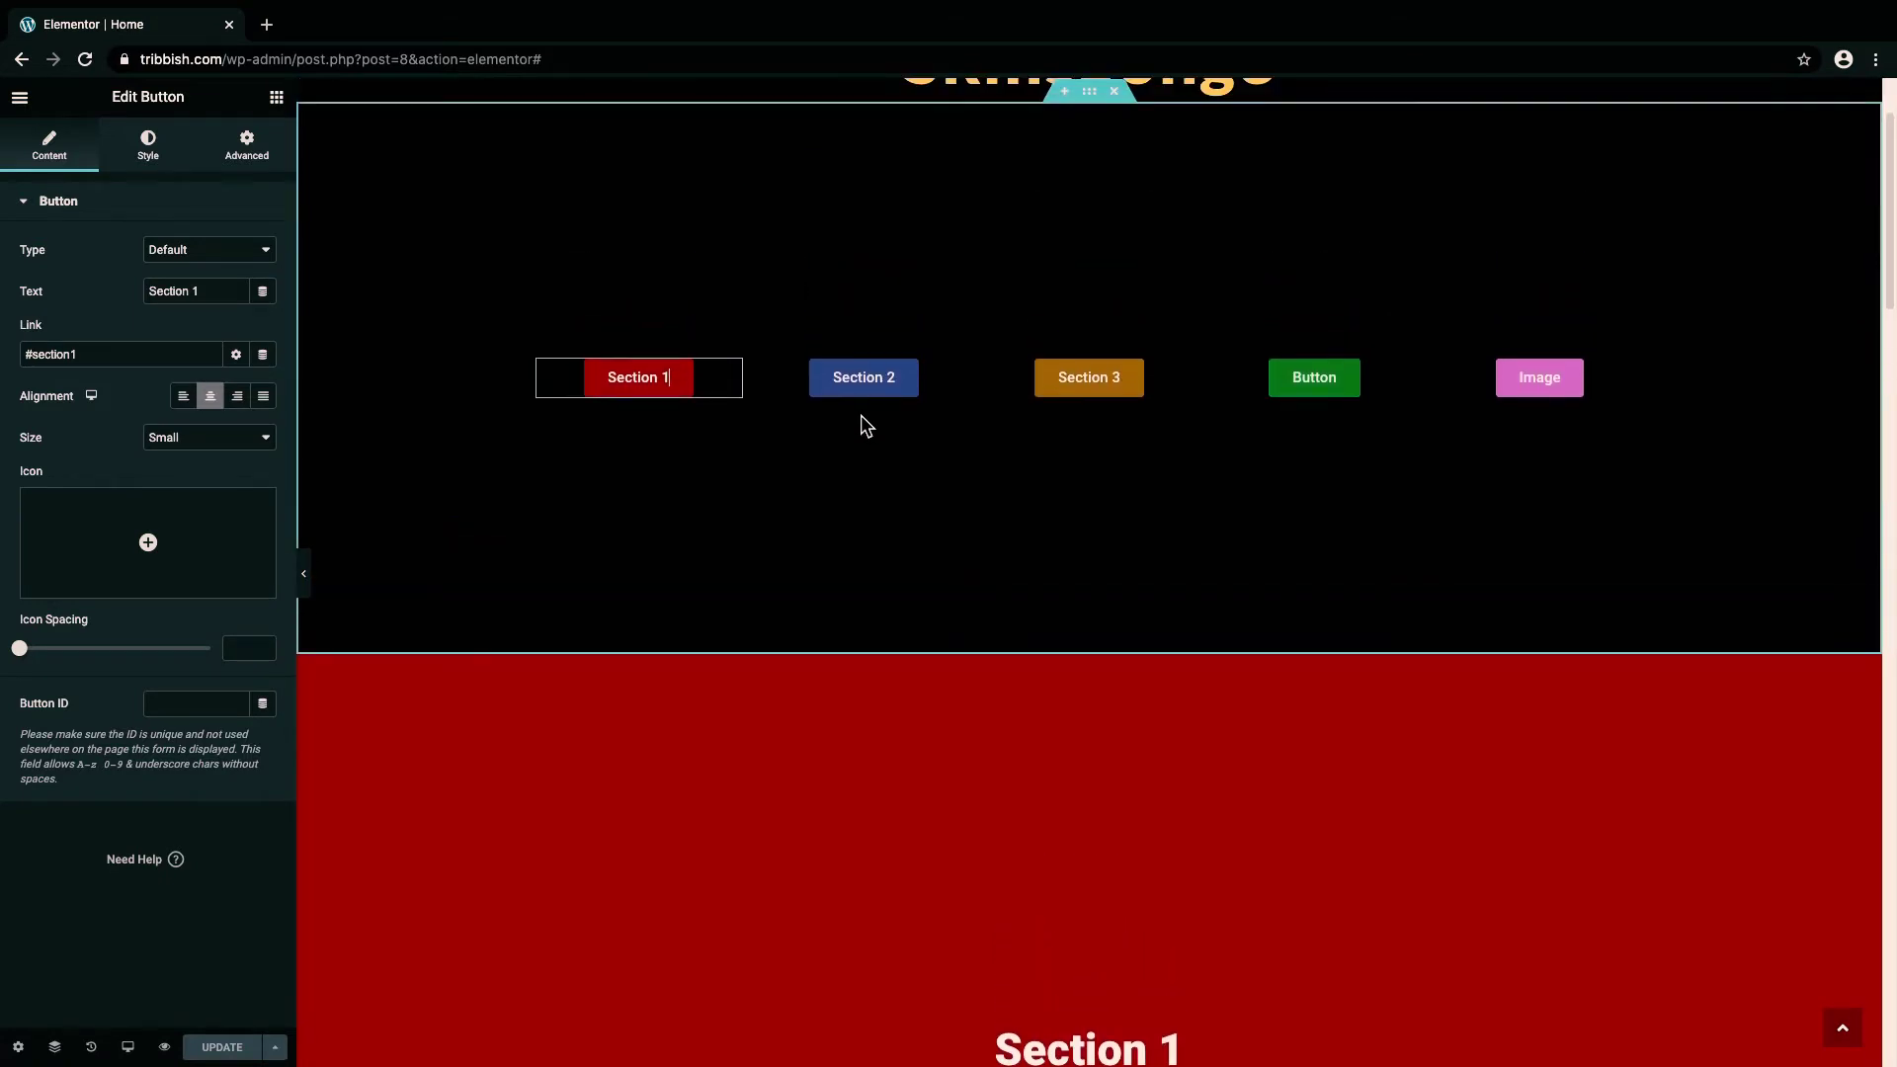
{"action": "scroll", "coordinate": [861, 426], "scroll_direction": "up", "scroll_amount": 1}
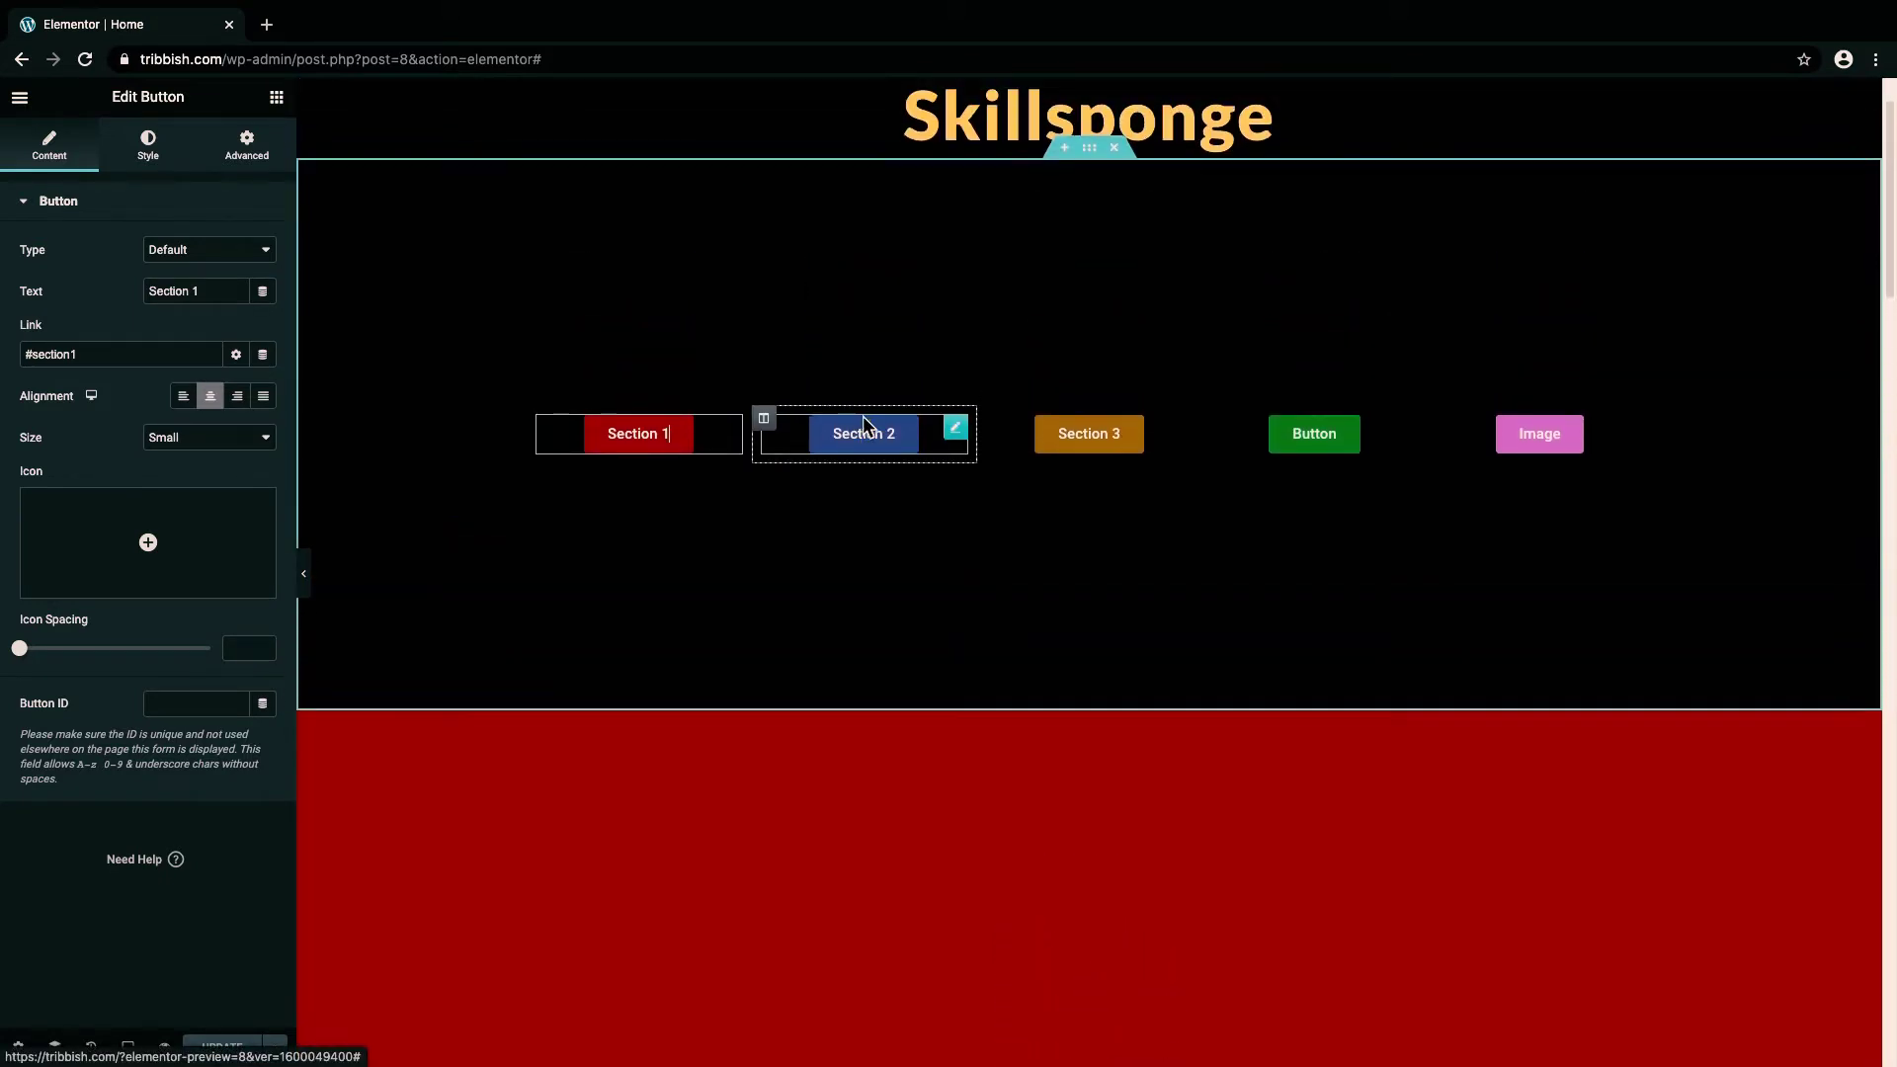
{"action": "left_click", "coordinate": [956, 430]}
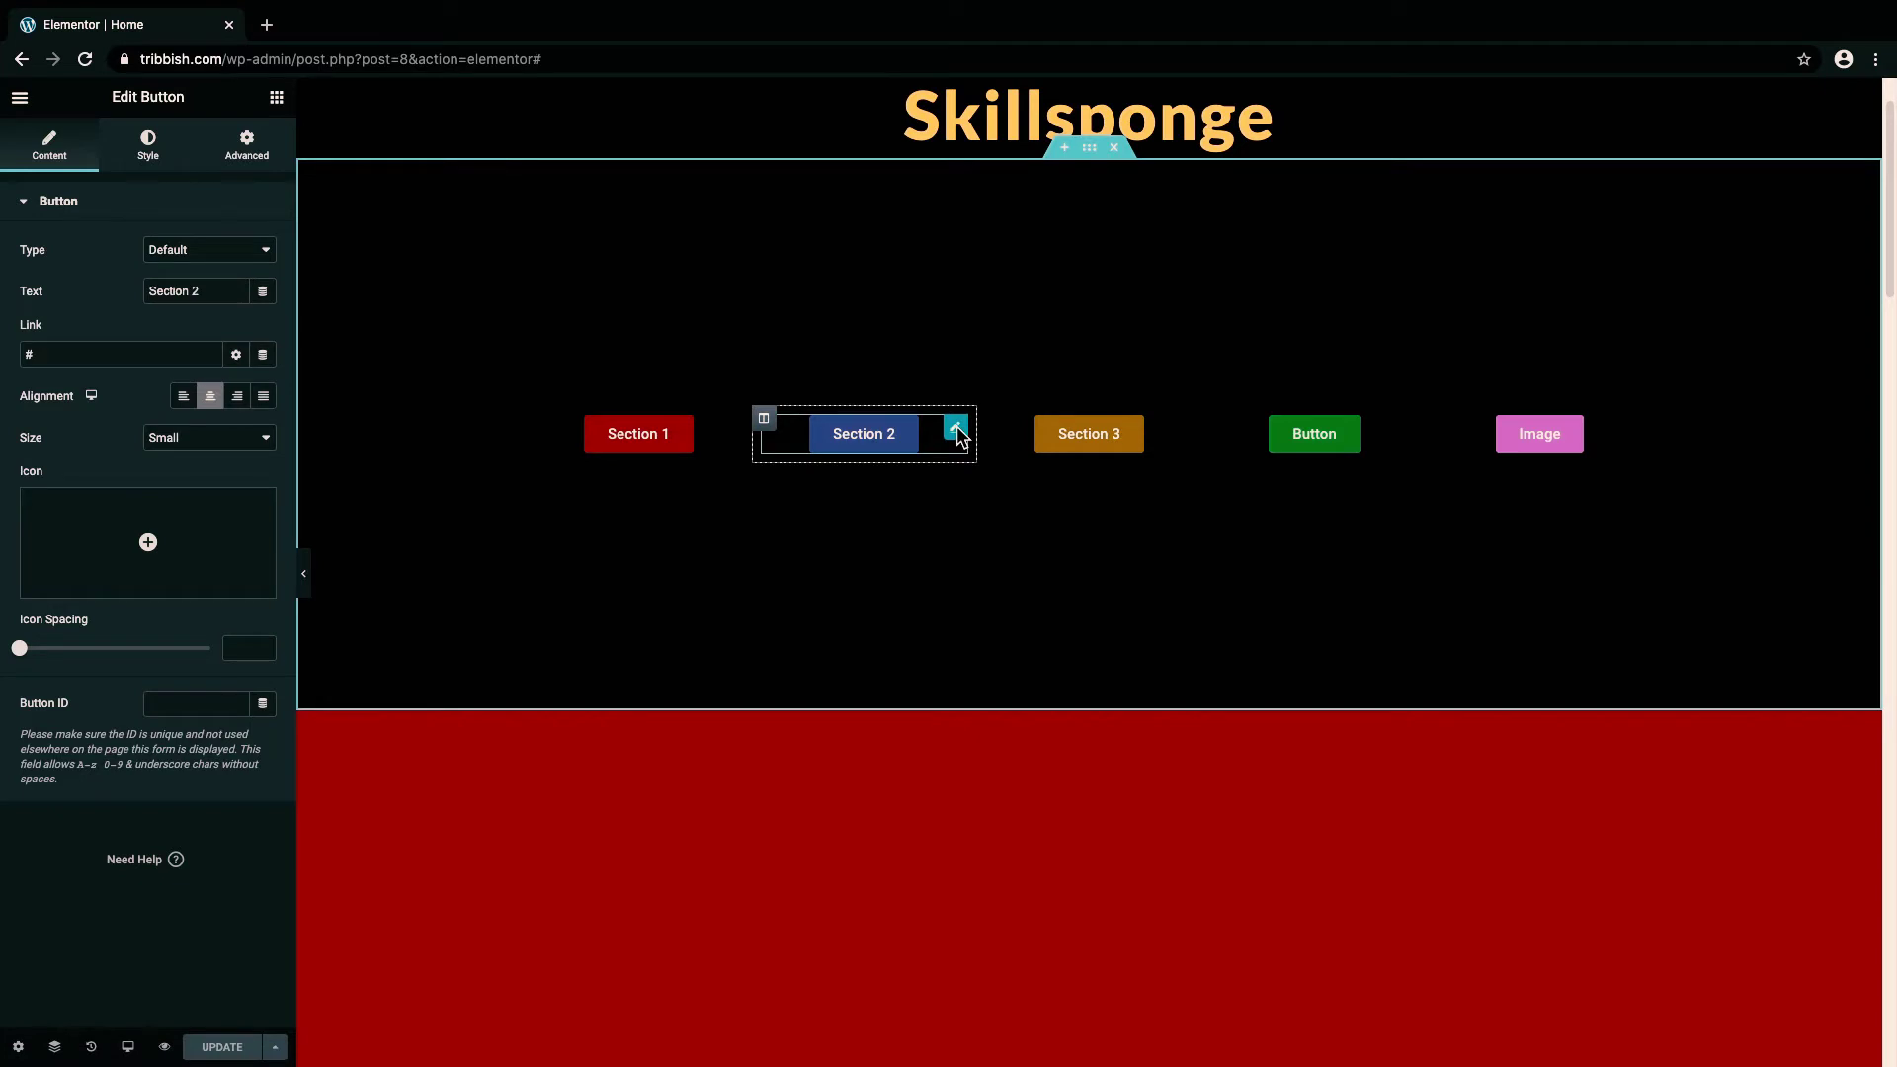
Step: Enter '#section2' in the Section 2 button's Link field
{"action": "left_click", "coordinate": [126, 358]}
{"action": "type", "text": "section2"}
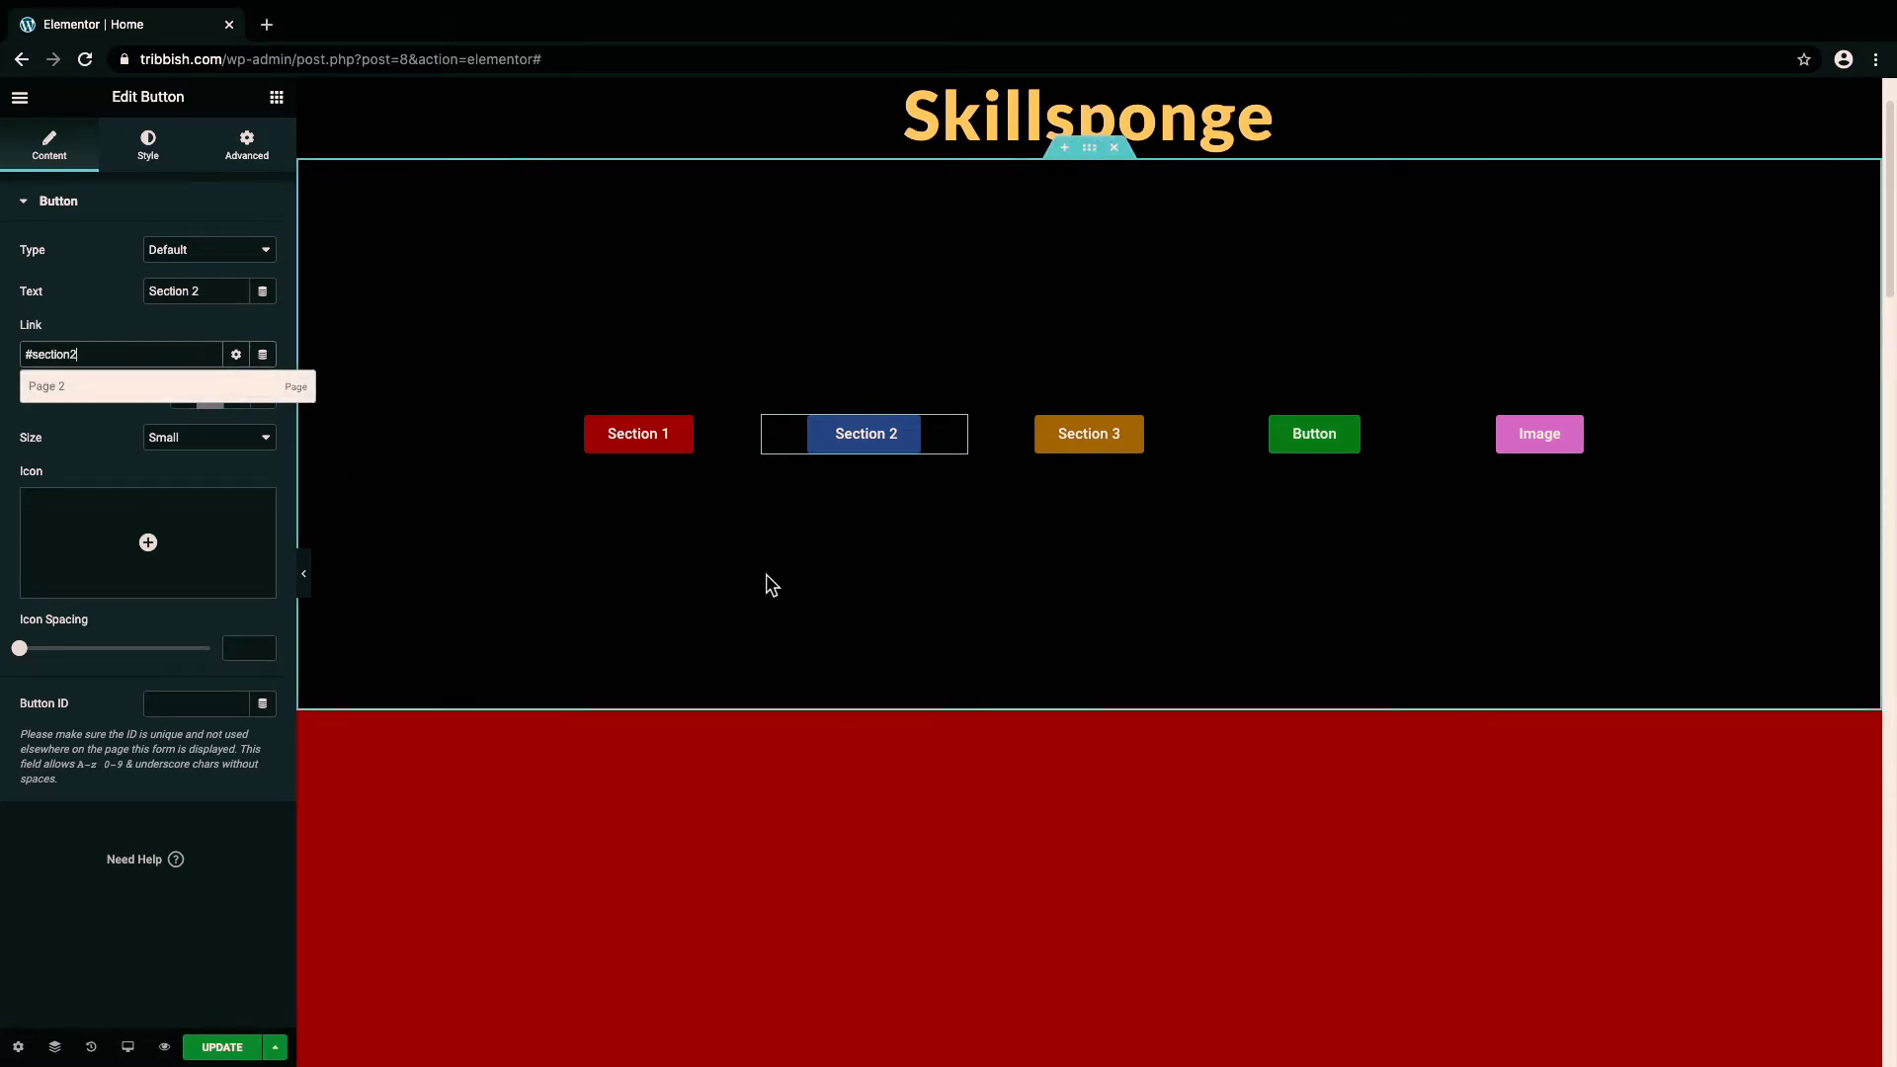
{"action": "scroll", "coordinate": [935, 601], "scroll_direction": "down", "scroll_amount": 2}
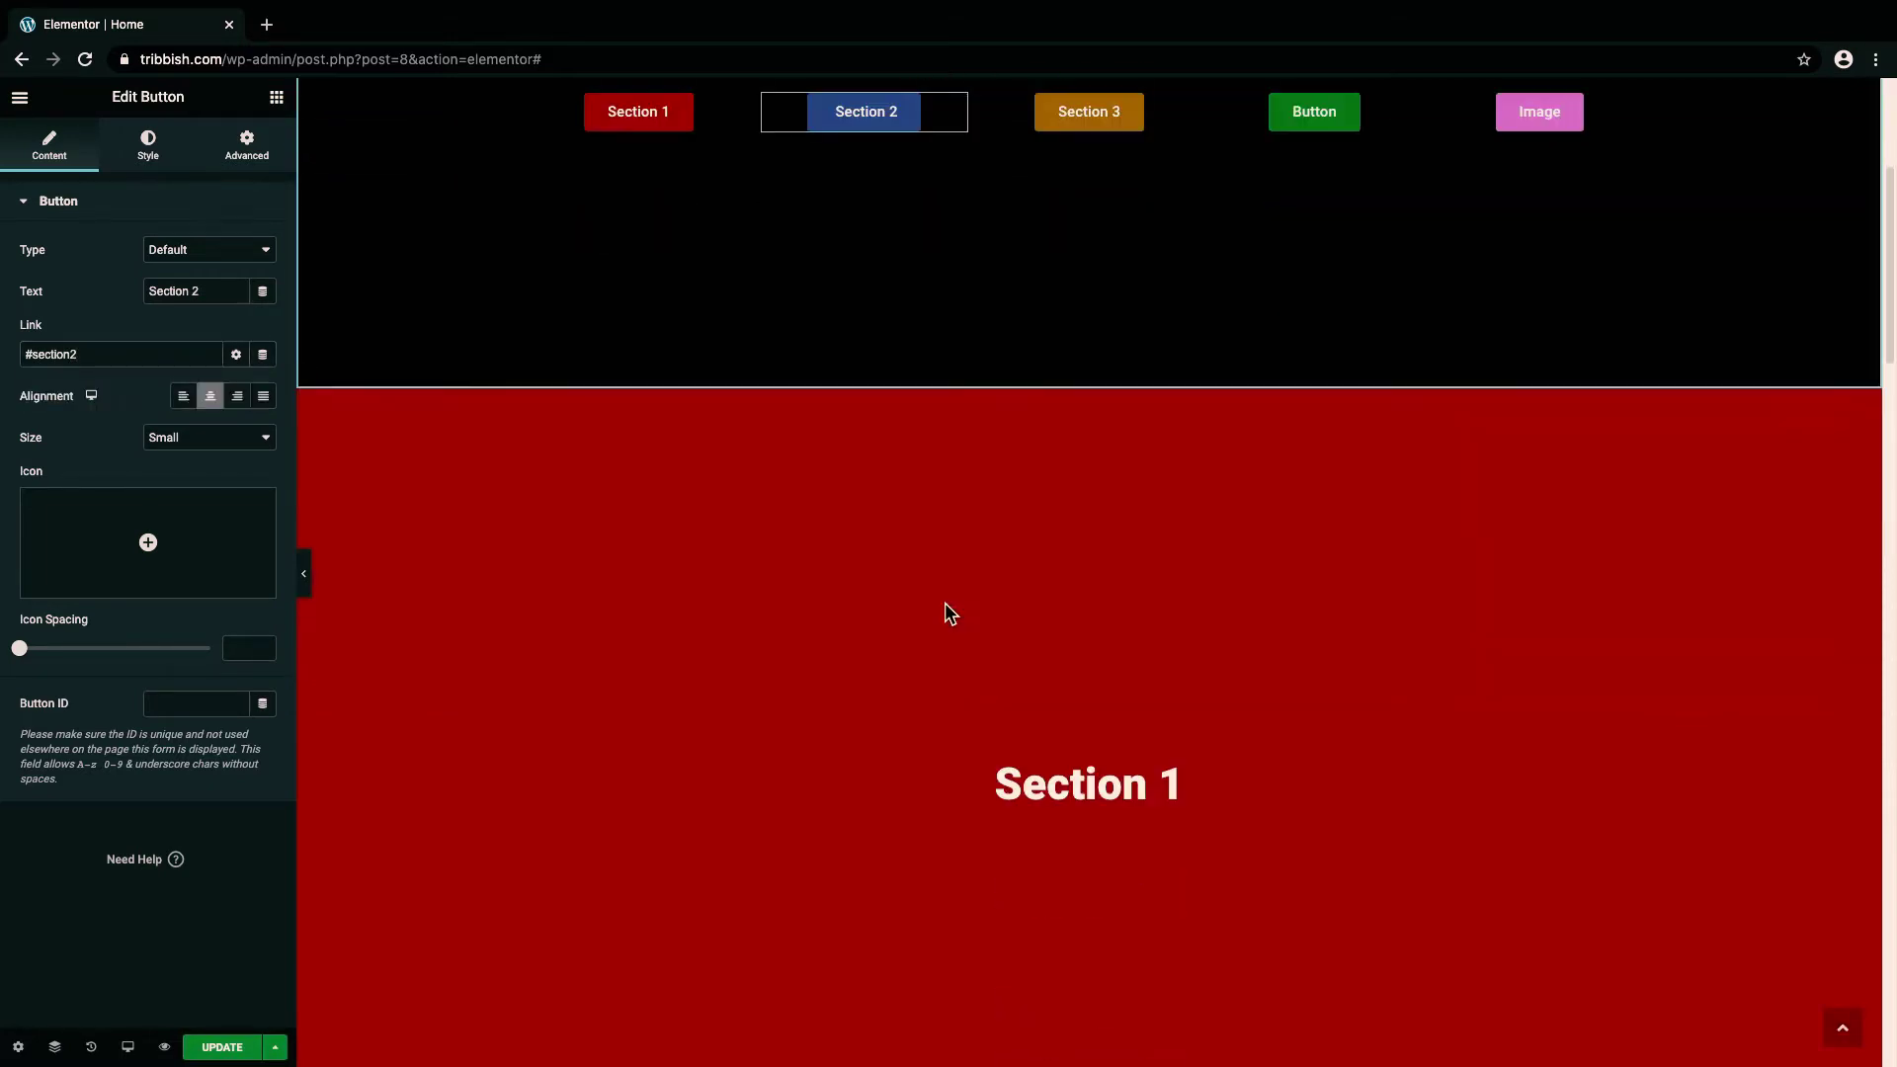
{"action": "scroll", "coordinate": [945, 602], "scroll_direction": "down", "scroll_amount": 4}
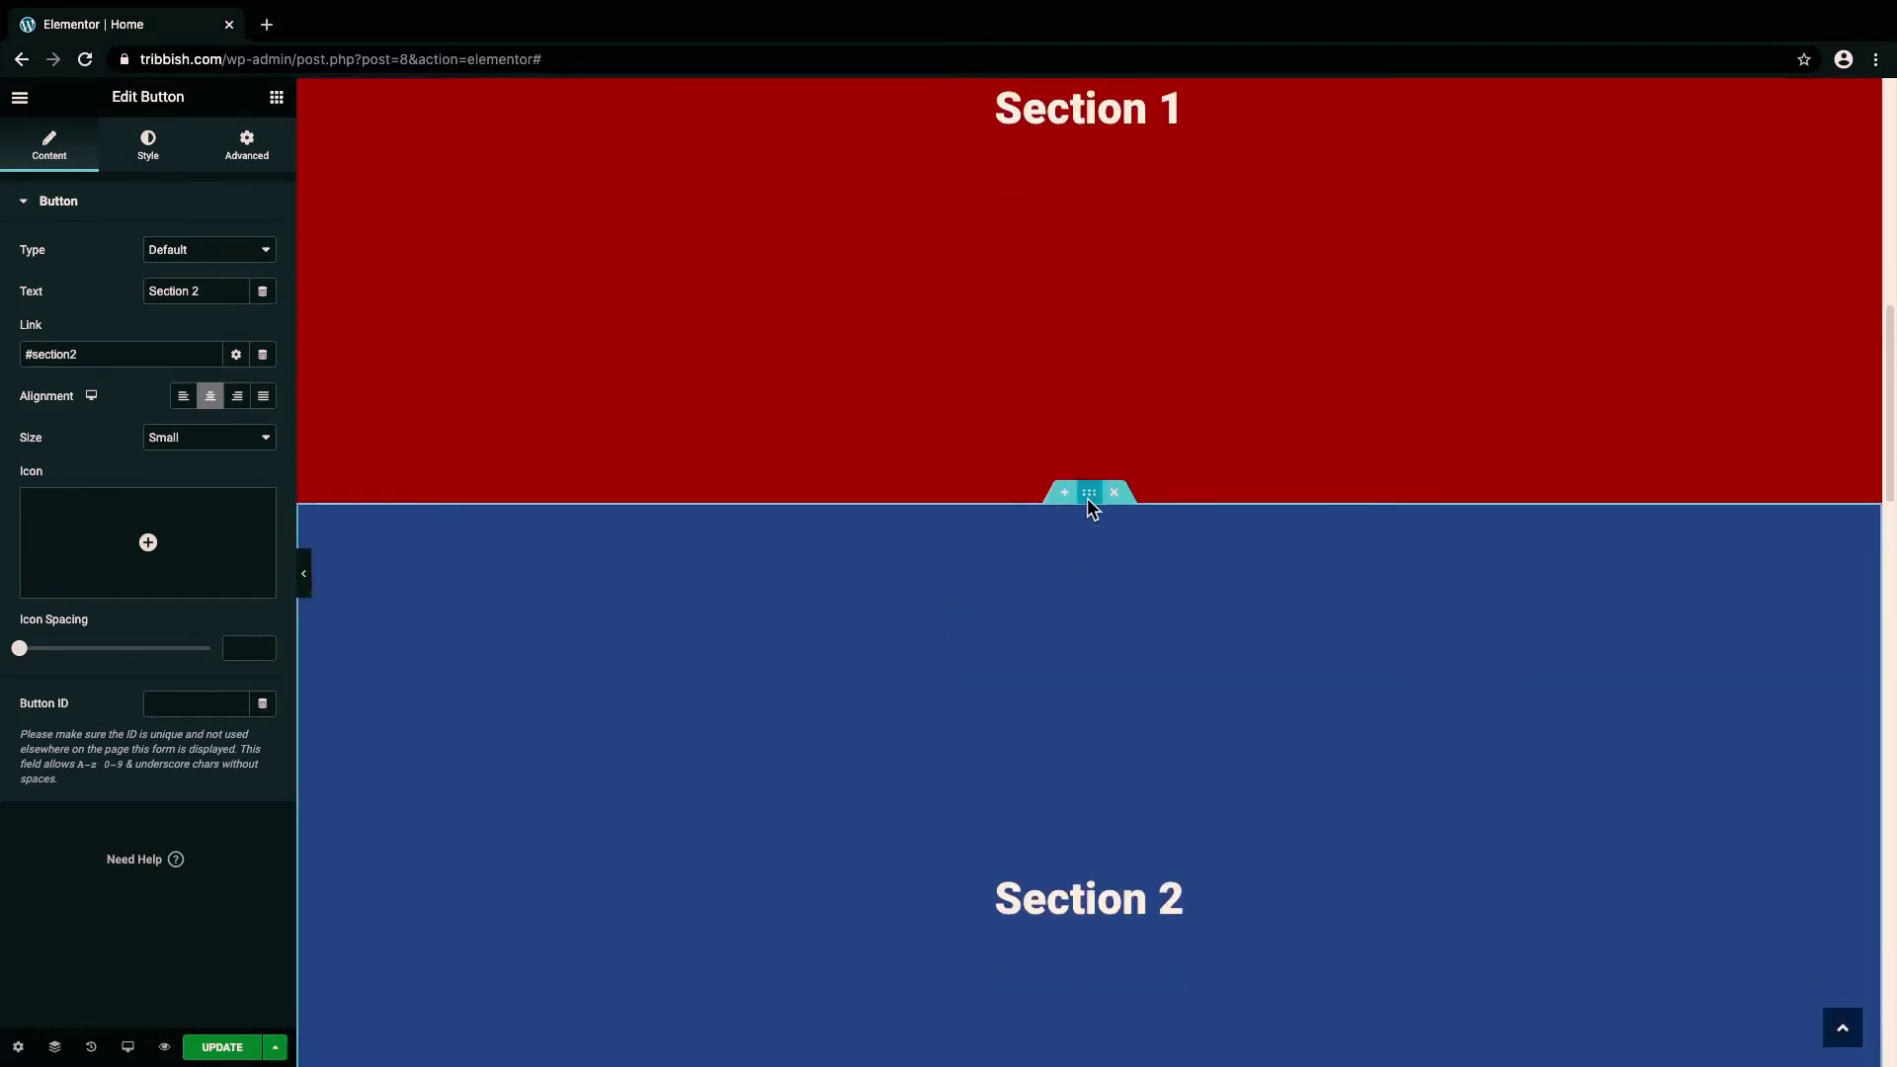
Step: Set the blue Section 2 block's CSS ID to 'section2' and verify the button jumps there
{"action": "left_click", "coordinate": [1088, 497]}
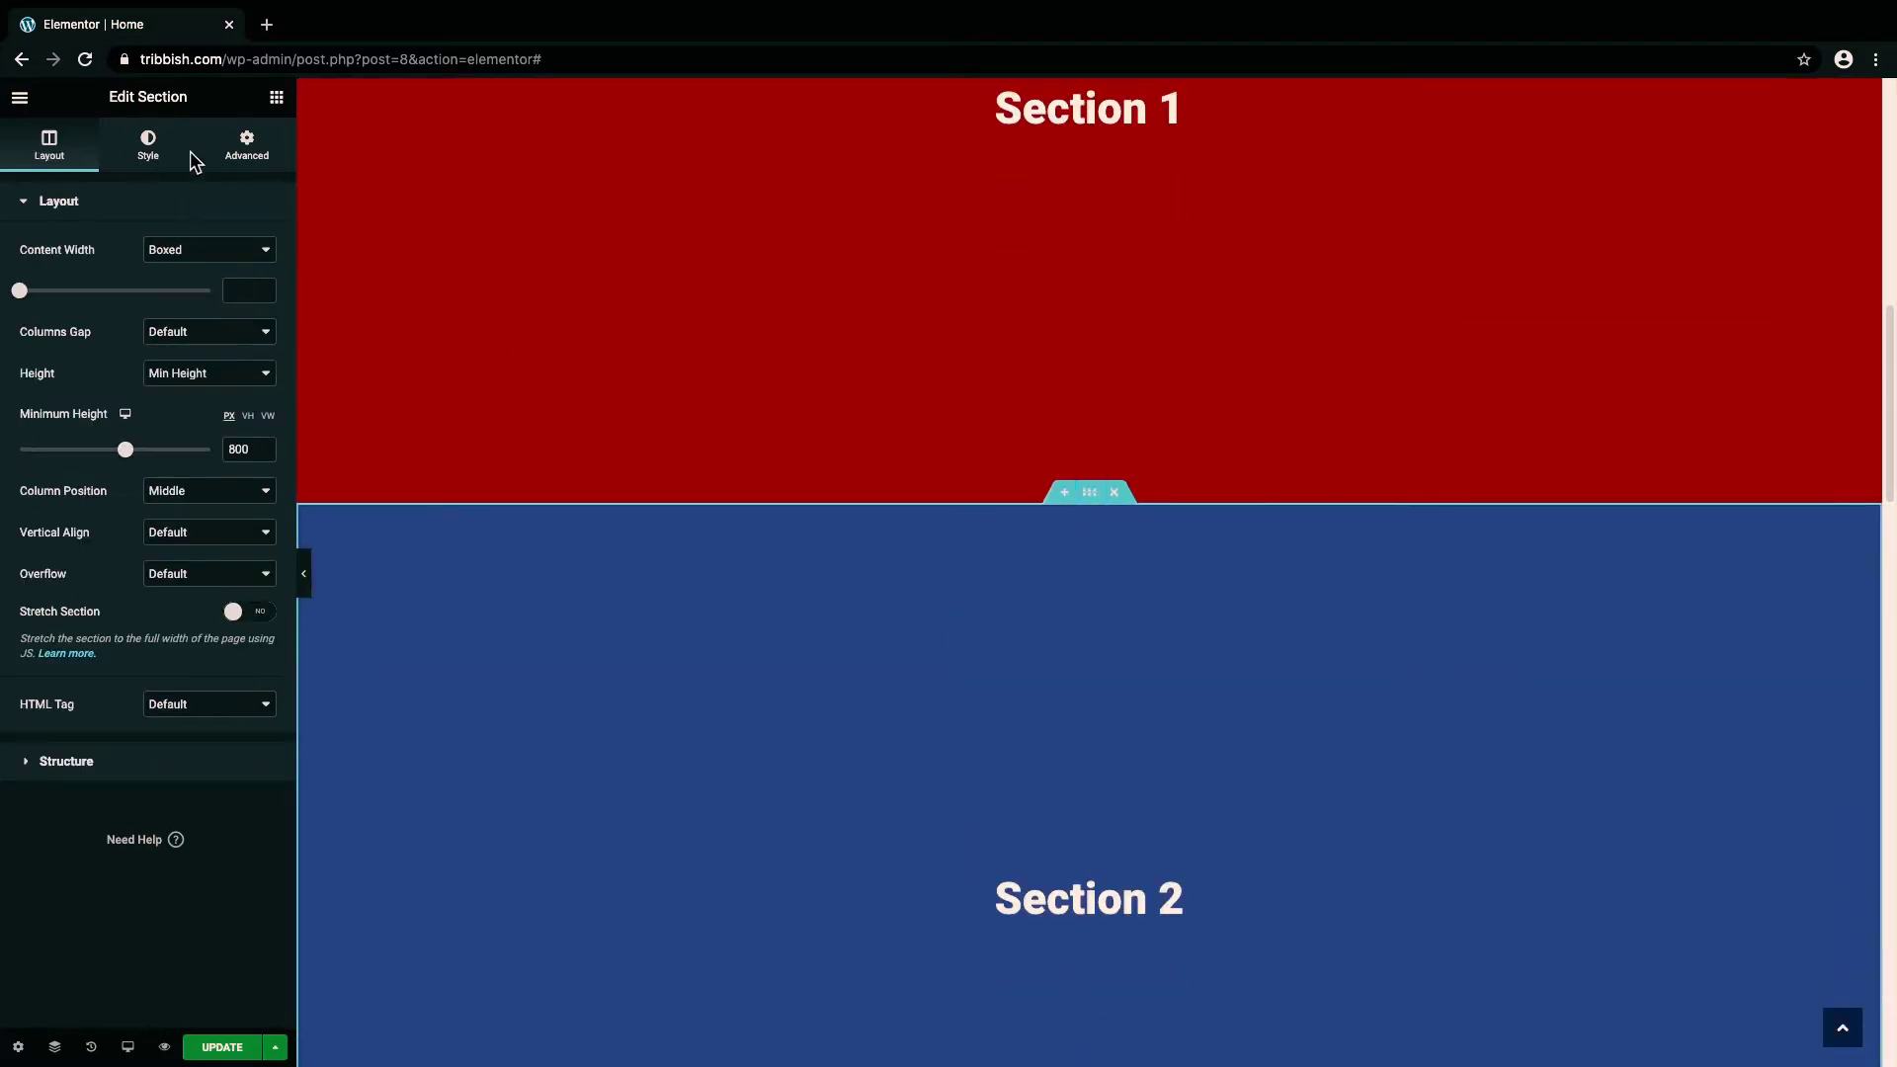
{"action": "left_click", "coordinate": [255, 155]}
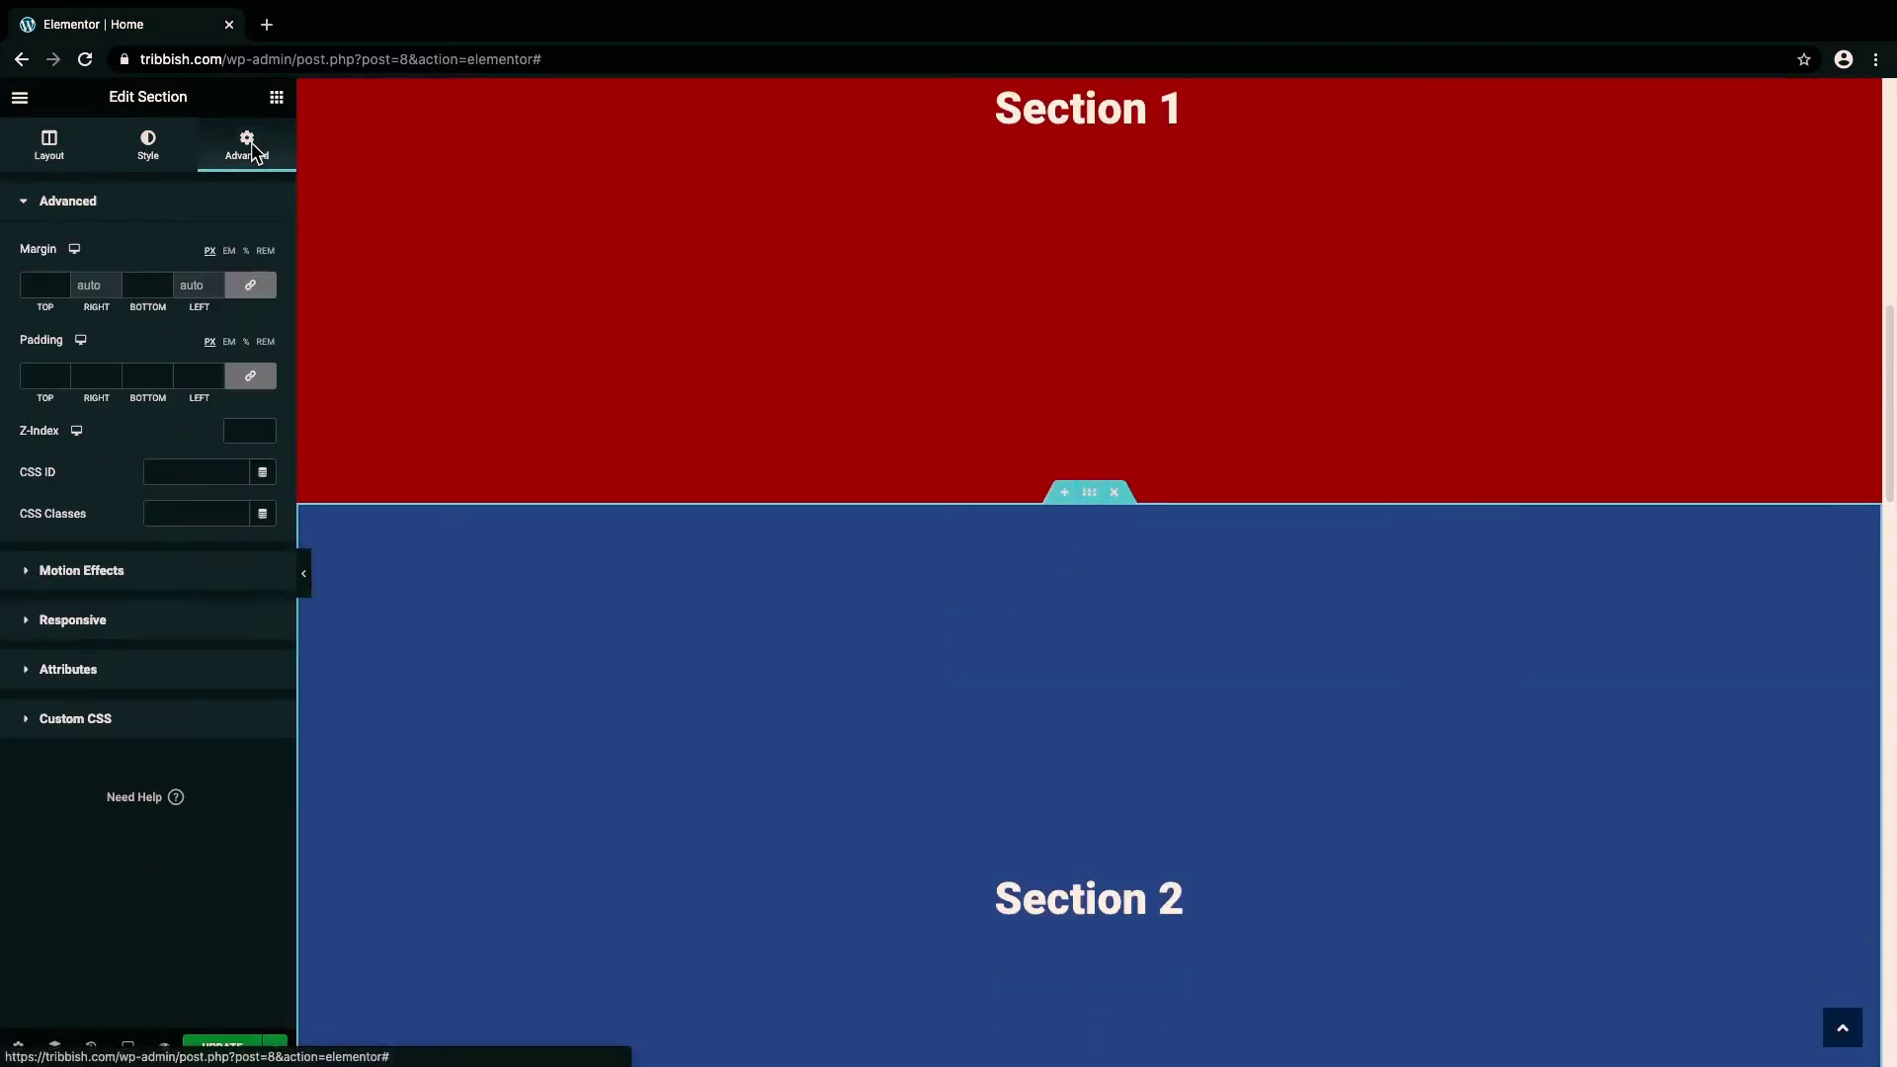
{"action": "left_click", "coordinate": [166, 472]}
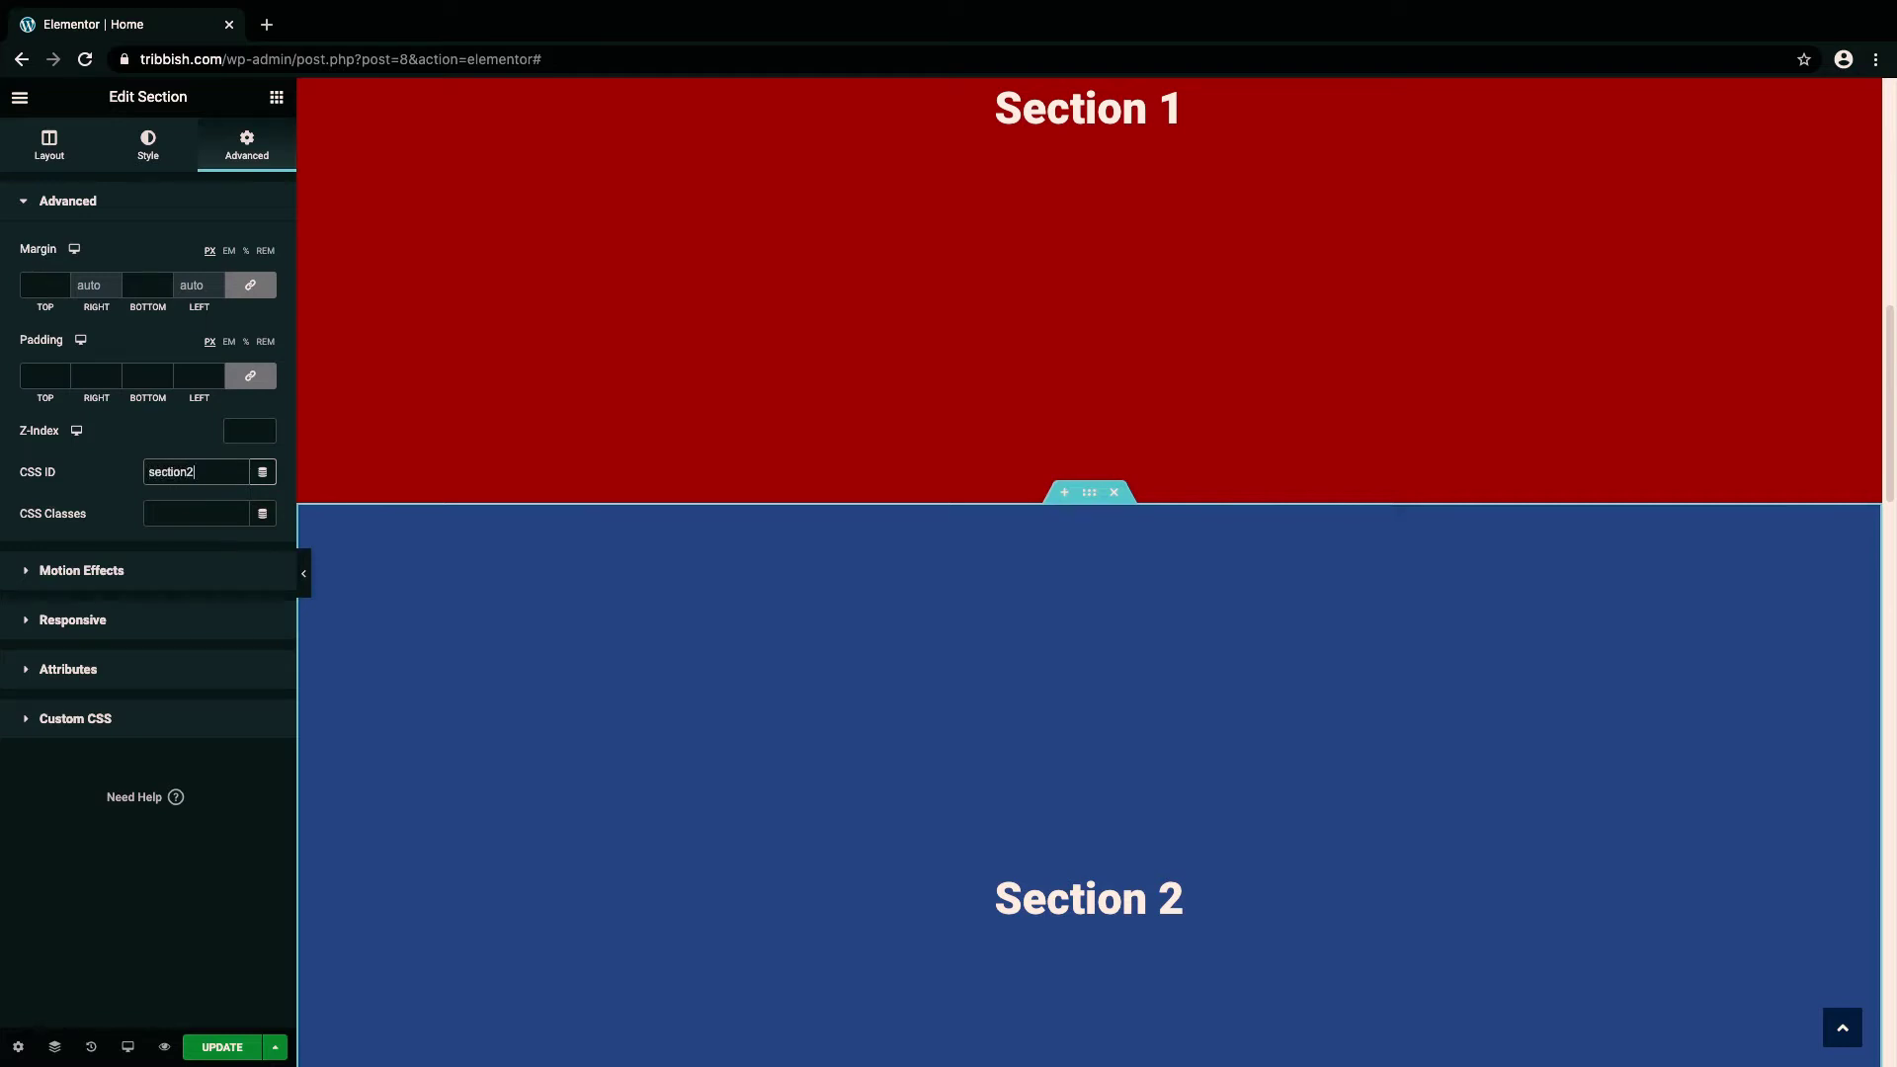
{"action": "scroll", "coordinate": [612, 547], "scroll_direction": "down", "scroll_amount": 1}
{"action": "scroll", "coordinate": [611, 547], "scroll_direction": "up", "scroll_amount": 4}
{"action": "scroll", "coordinate": [611, 547], "scroll_direction": "up", "scroll_amount": 2}
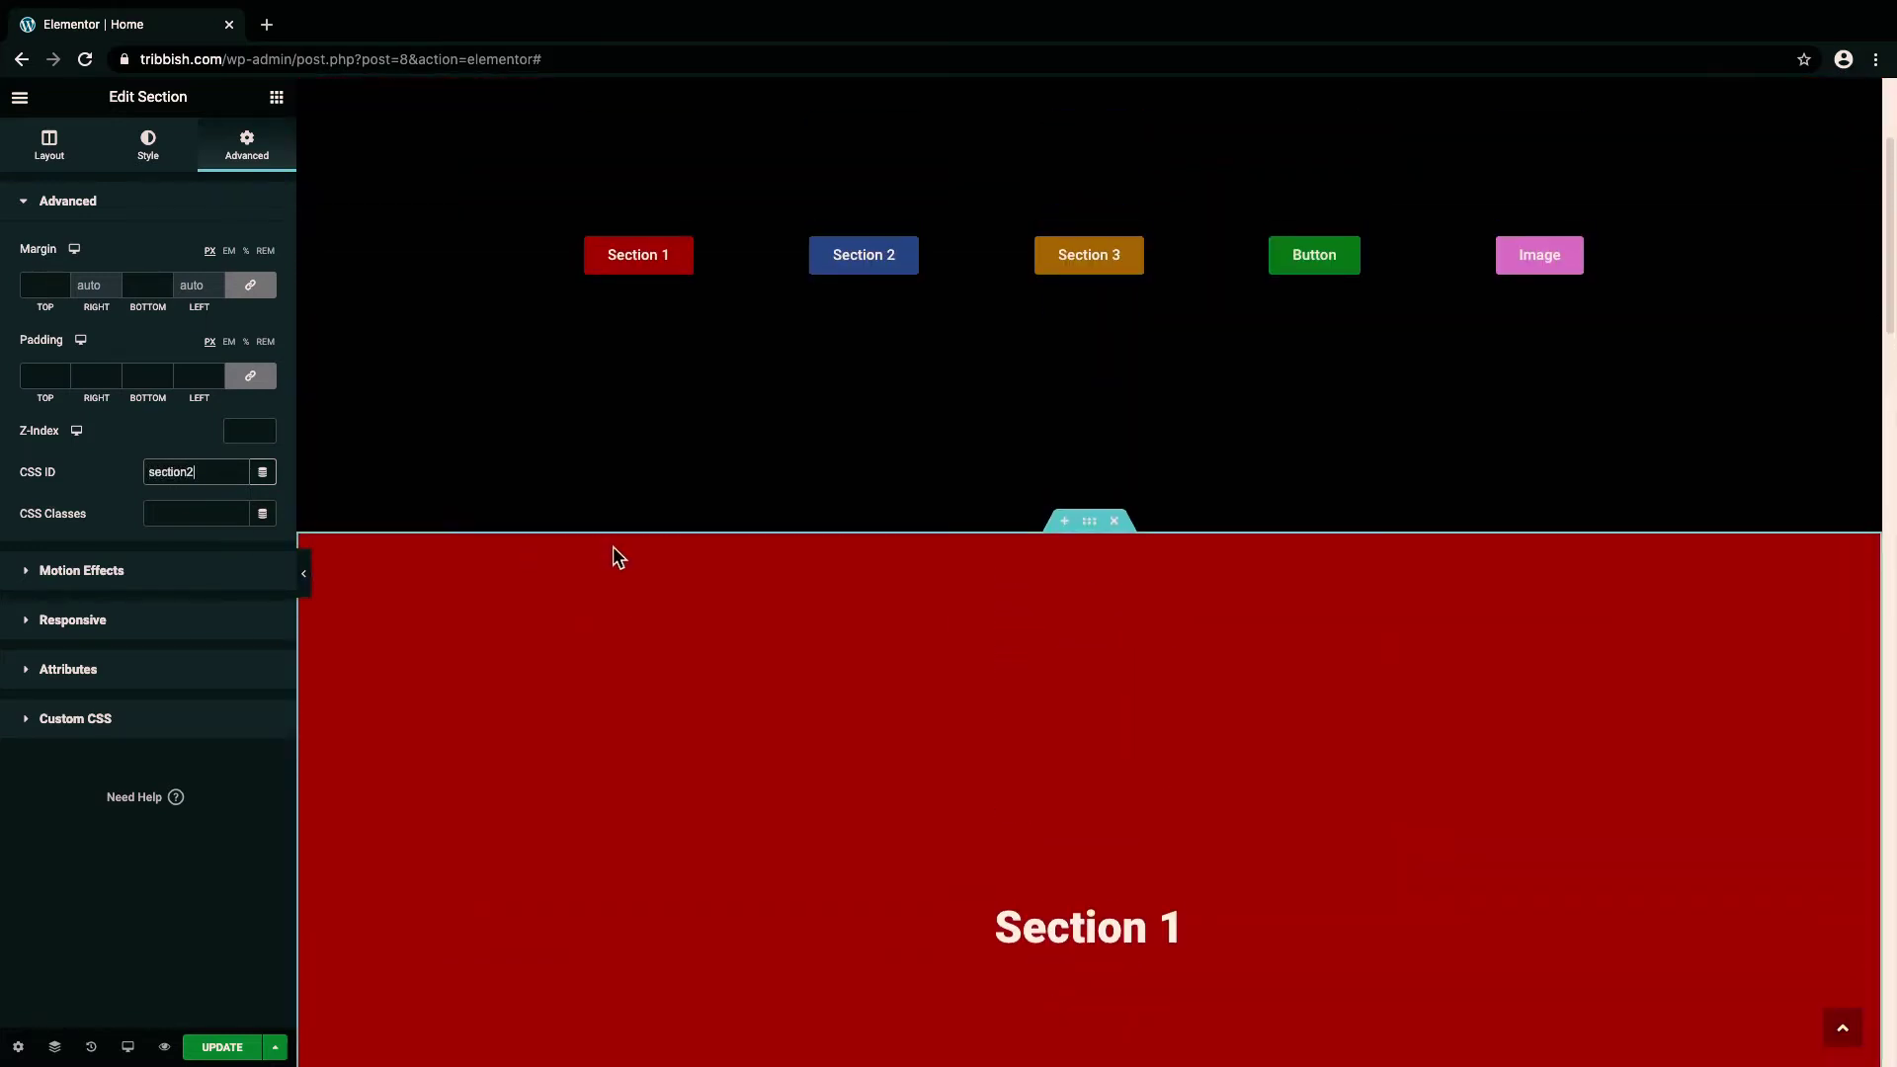
{"action": "left_click", "coordinate": [854, 254]}
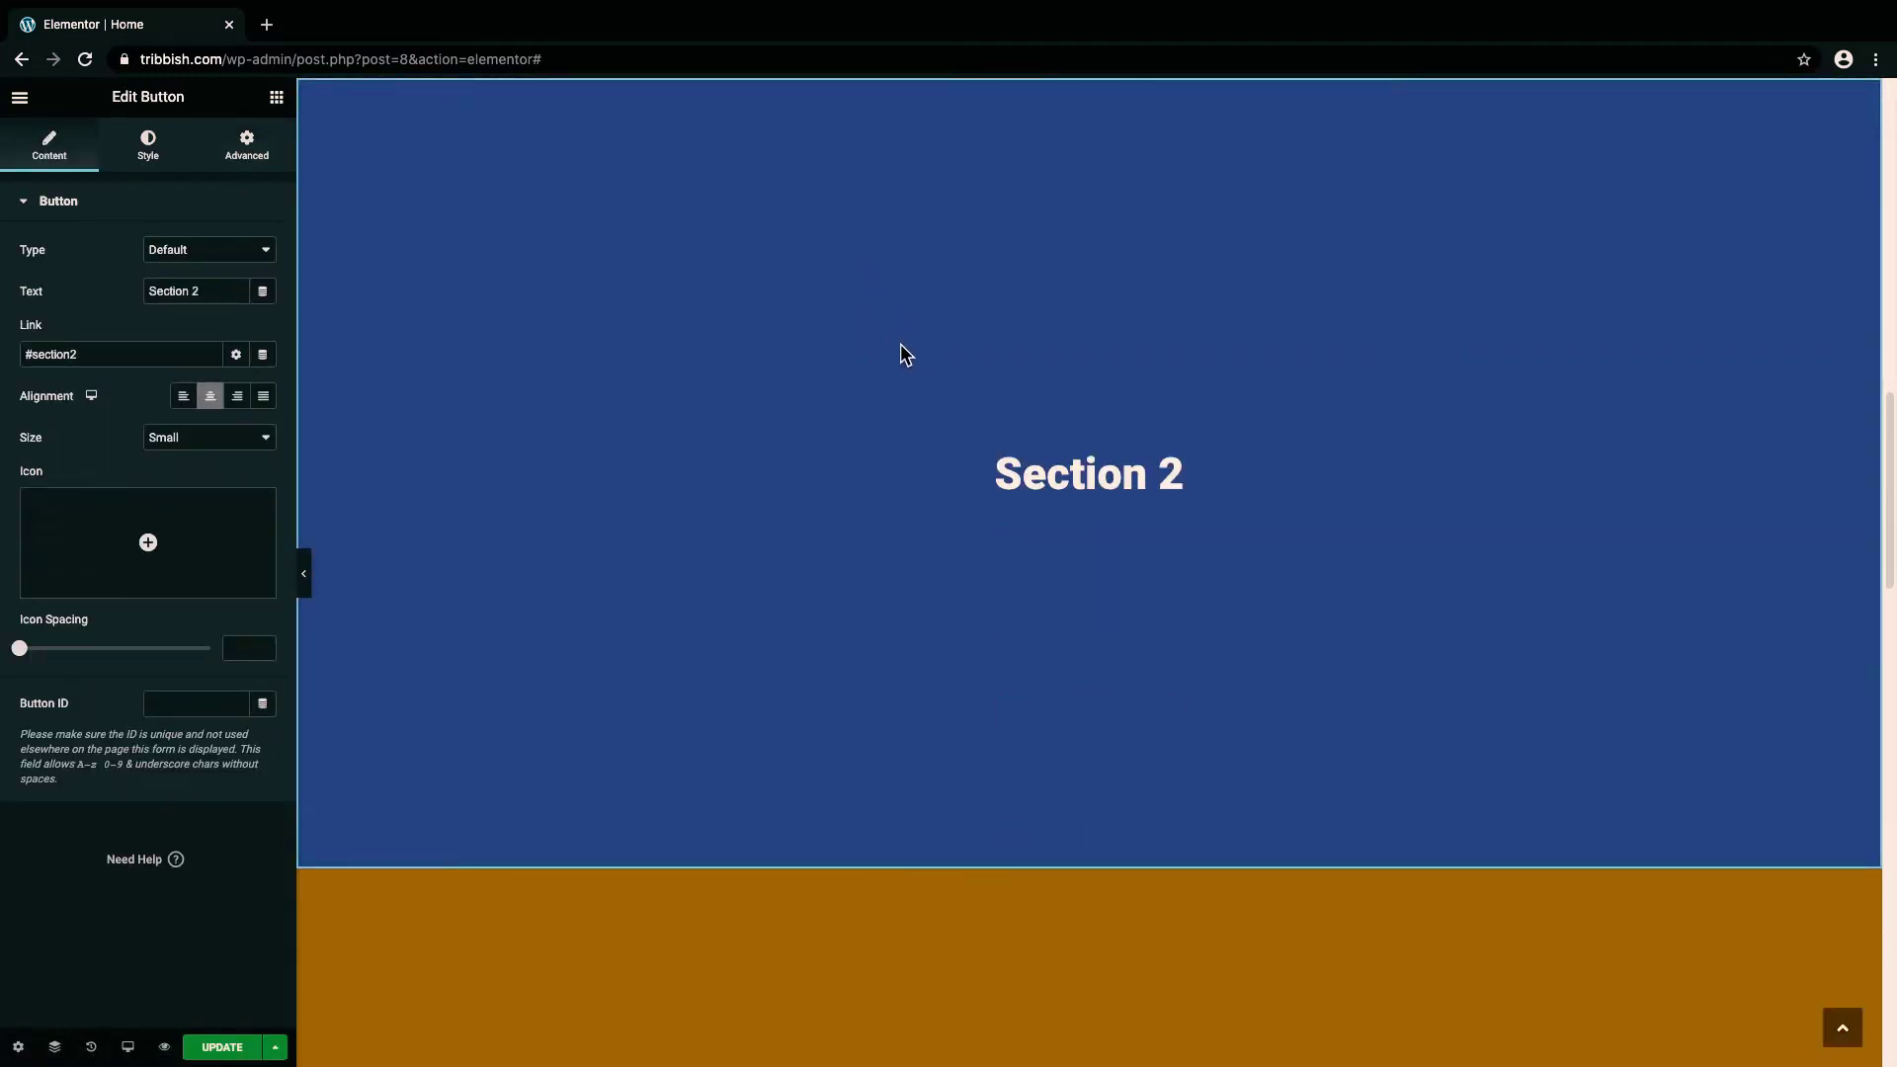
{"action": "scroll", "coordinate": [900, 356], "scroll_direction": "up", "scroll_amount": 2}
{"action": "scroll", "coordinate": [899, 355], "scroll_direction": "up", "scroll_amount": 2}
{"action": "scroll", "coordinate": [900, 356], "scroll_direction": "up", "scroll_amount": 2}
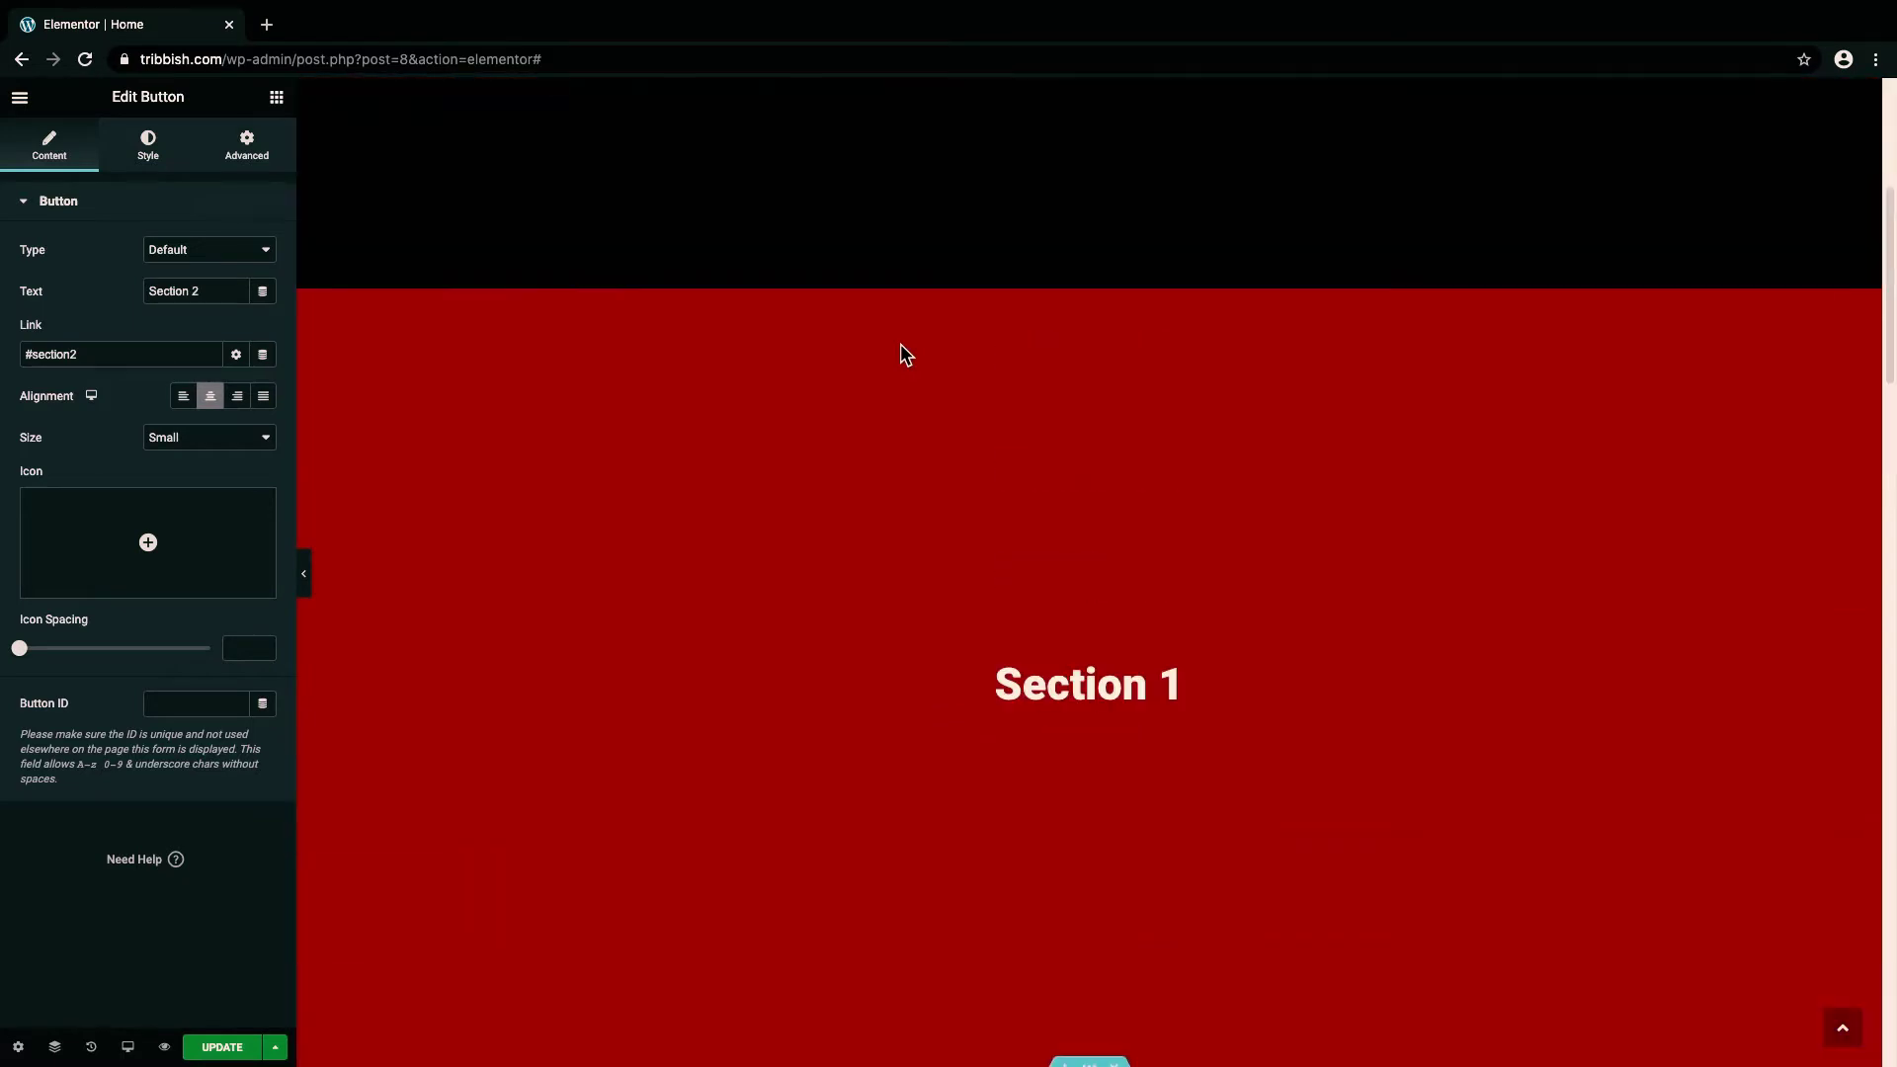
{"action": "scroll", "coordinate": [900, 355], "scroll_direction": "up", "scroll_amount": 2}
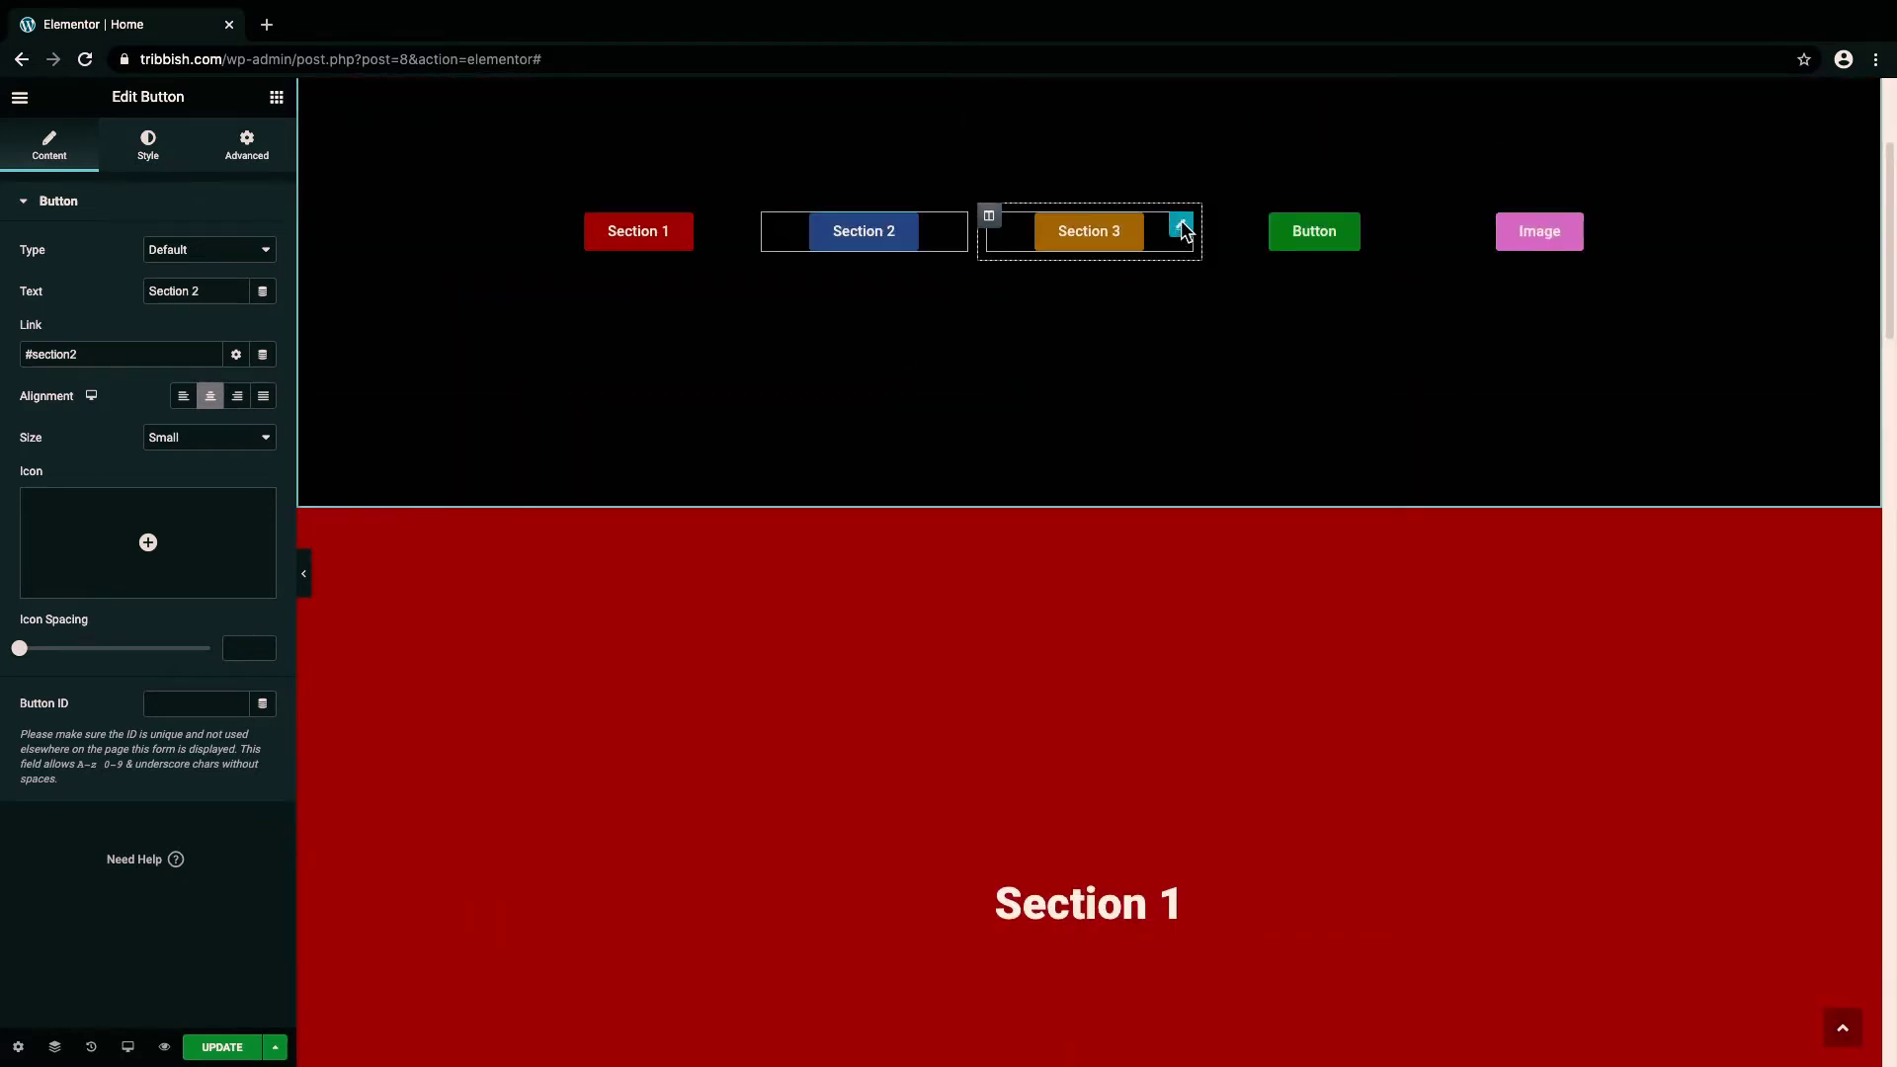
{"action": "left_click", "coordinate": [1182, 229]}
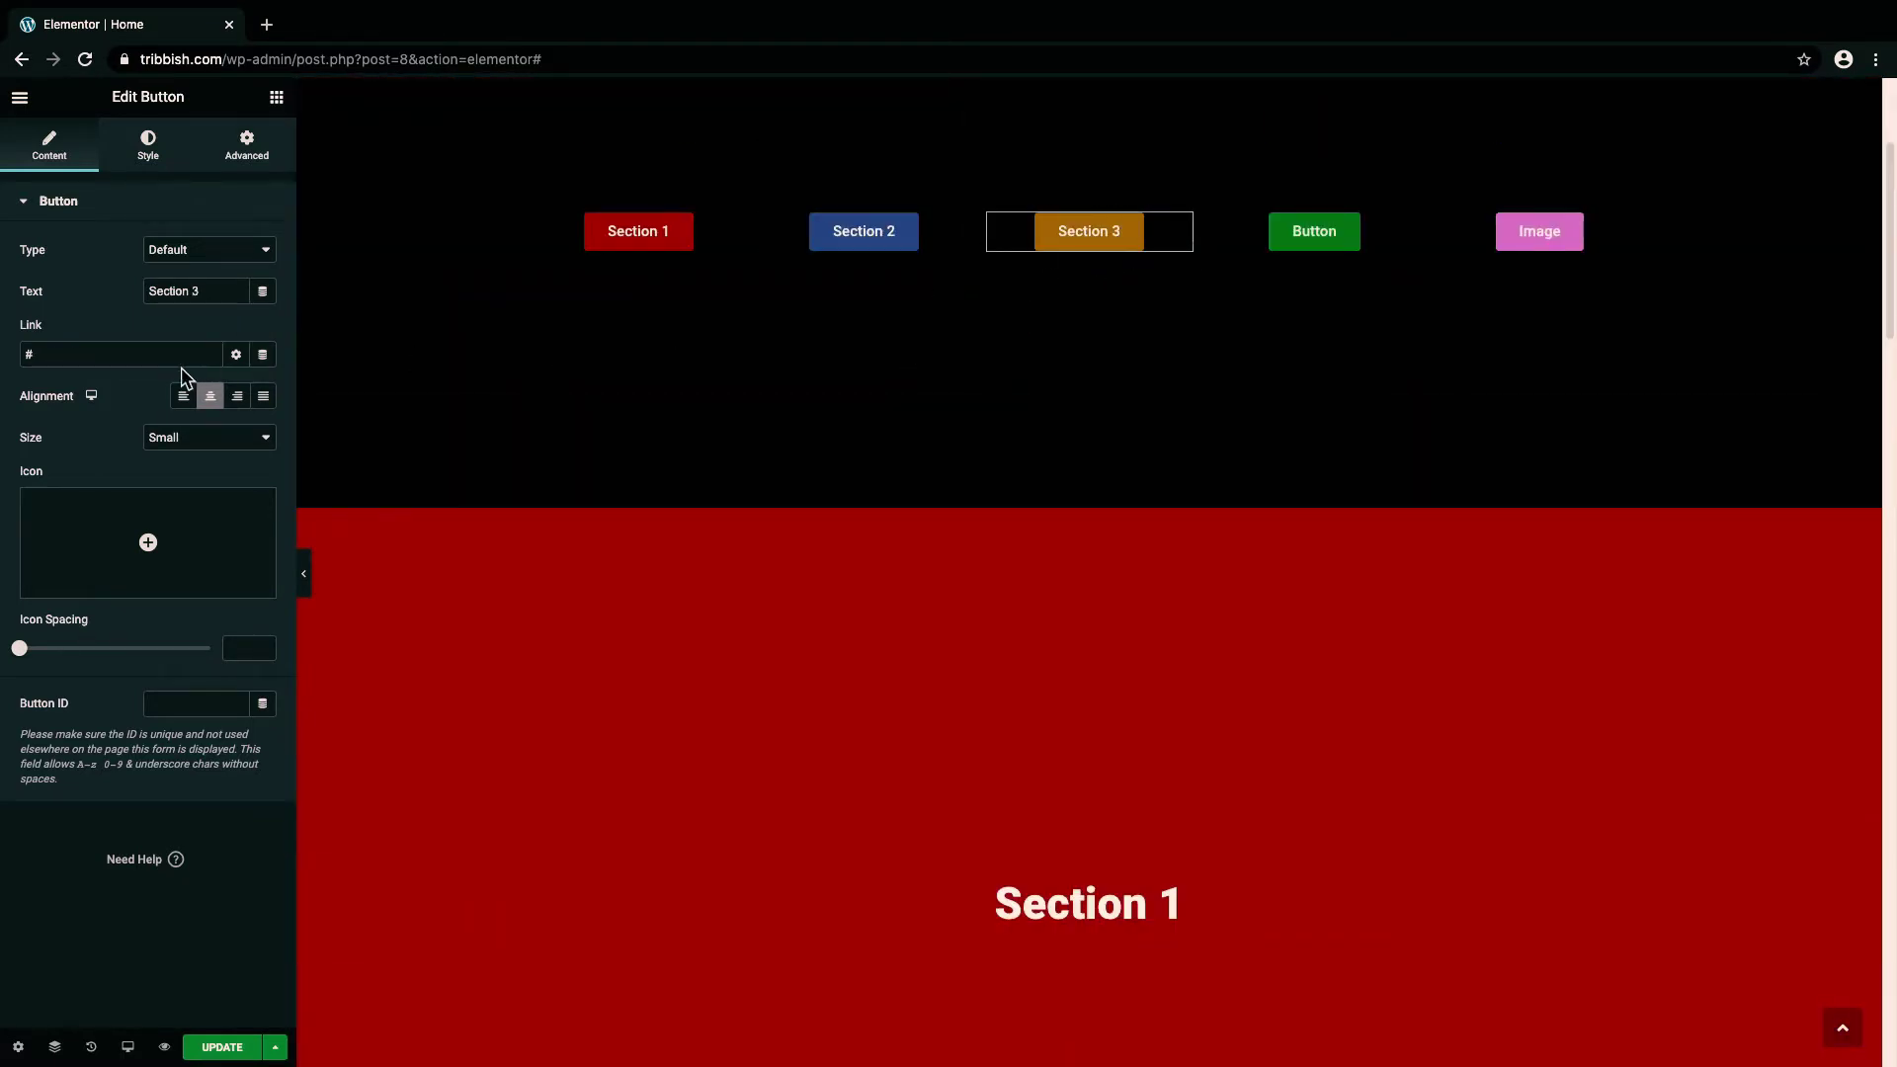
Step: Enter '#section3' in the Section 3 button's Link field
{"action": "left_click", "coordinate": [118, 352]}
{"action": "type", "text": "section"}
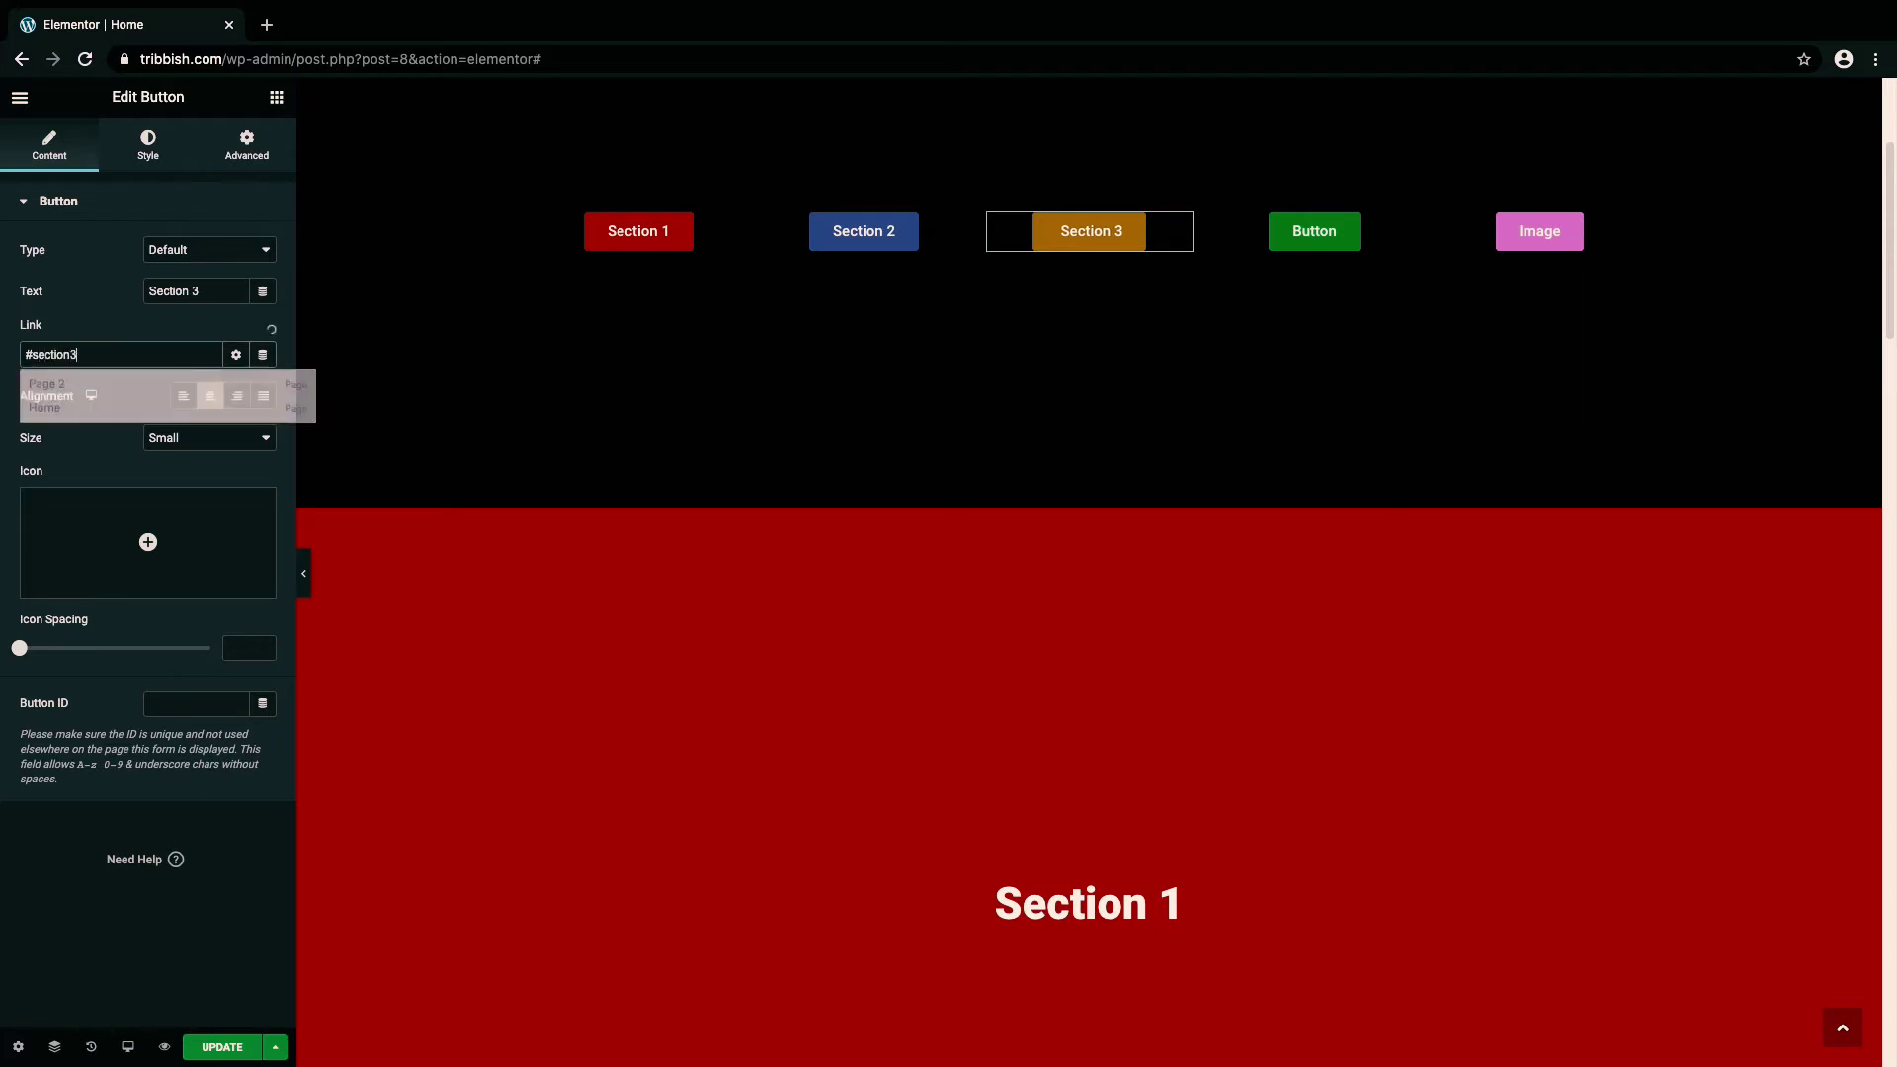
{"action": "type", "text": "3"}
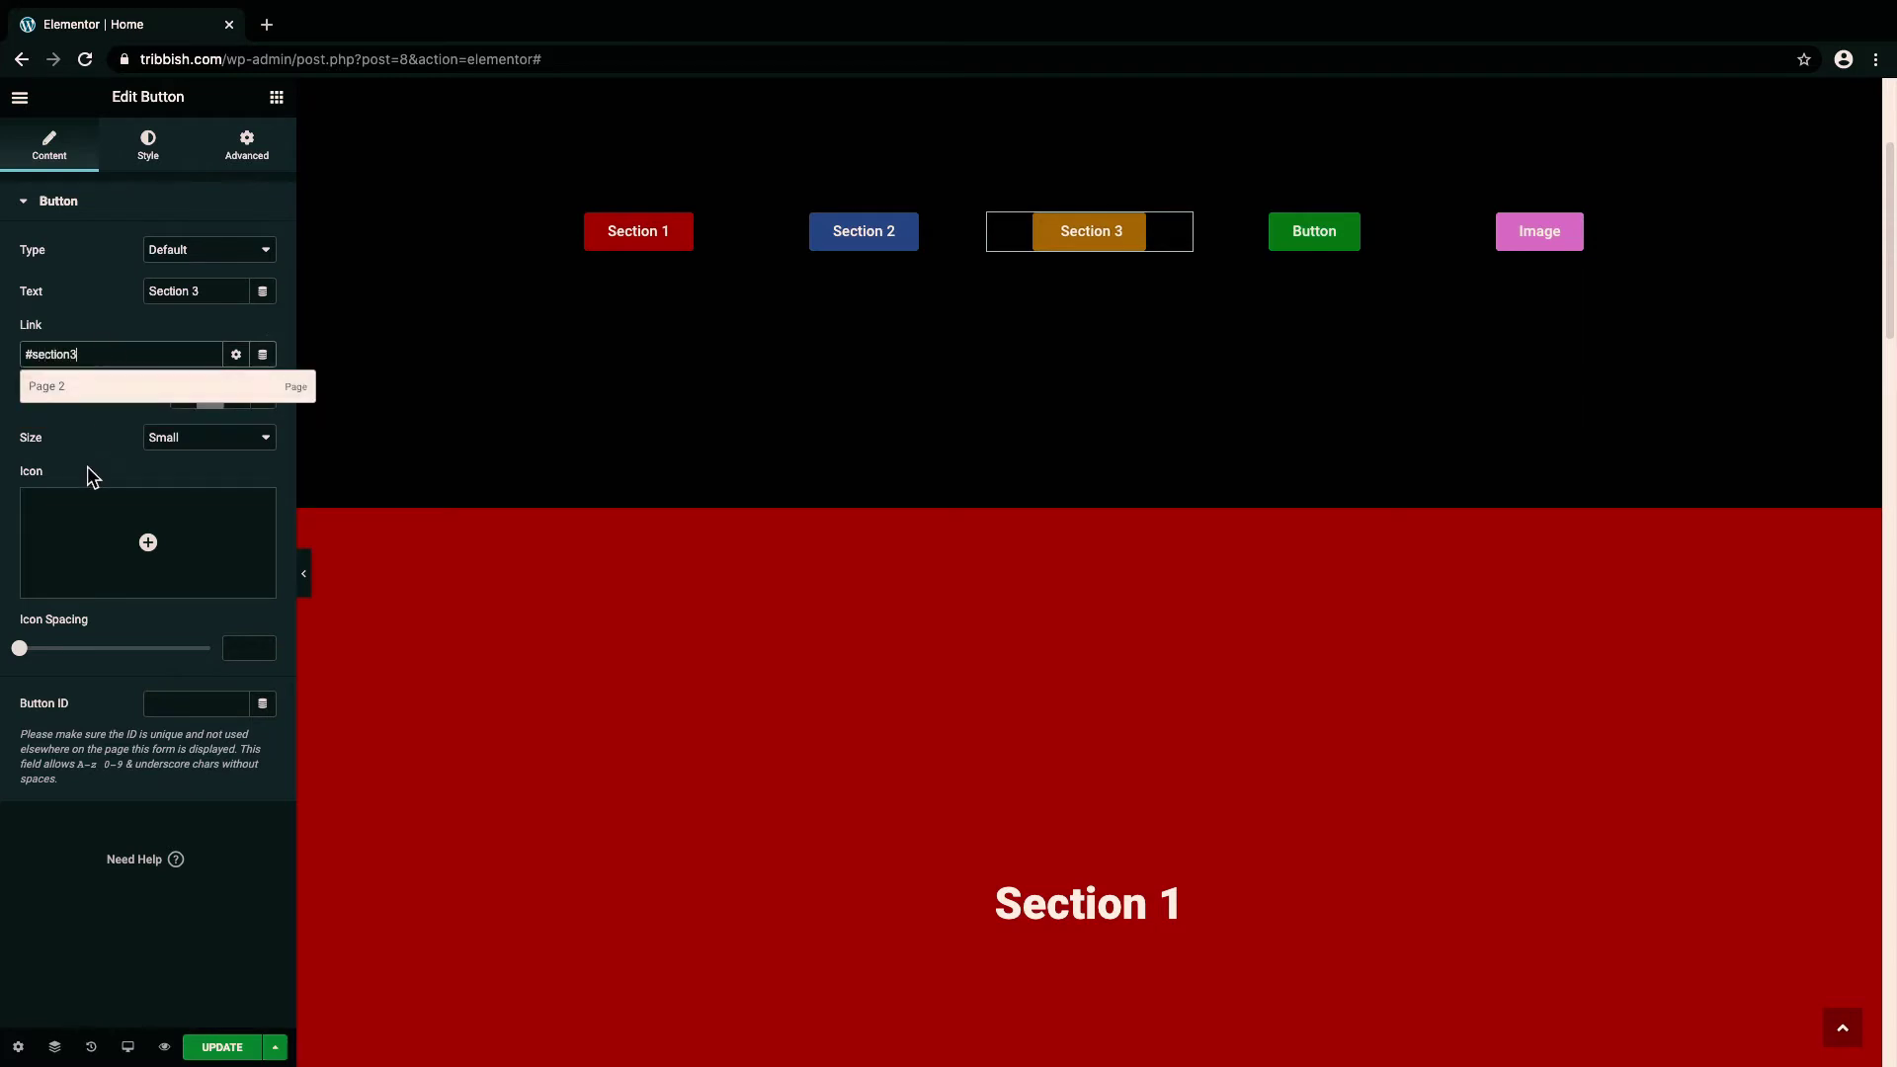
{"action": "left_click", "coordinate": [86, 469]}
{"action": "scroll", "coordinate": [672, 612], "scroll_direction": "down", "scroll_amount": 3}
{"action": "scroll", "coordinate": [671, 611], "scroll_direction": "down", "scroll_amount": 10}
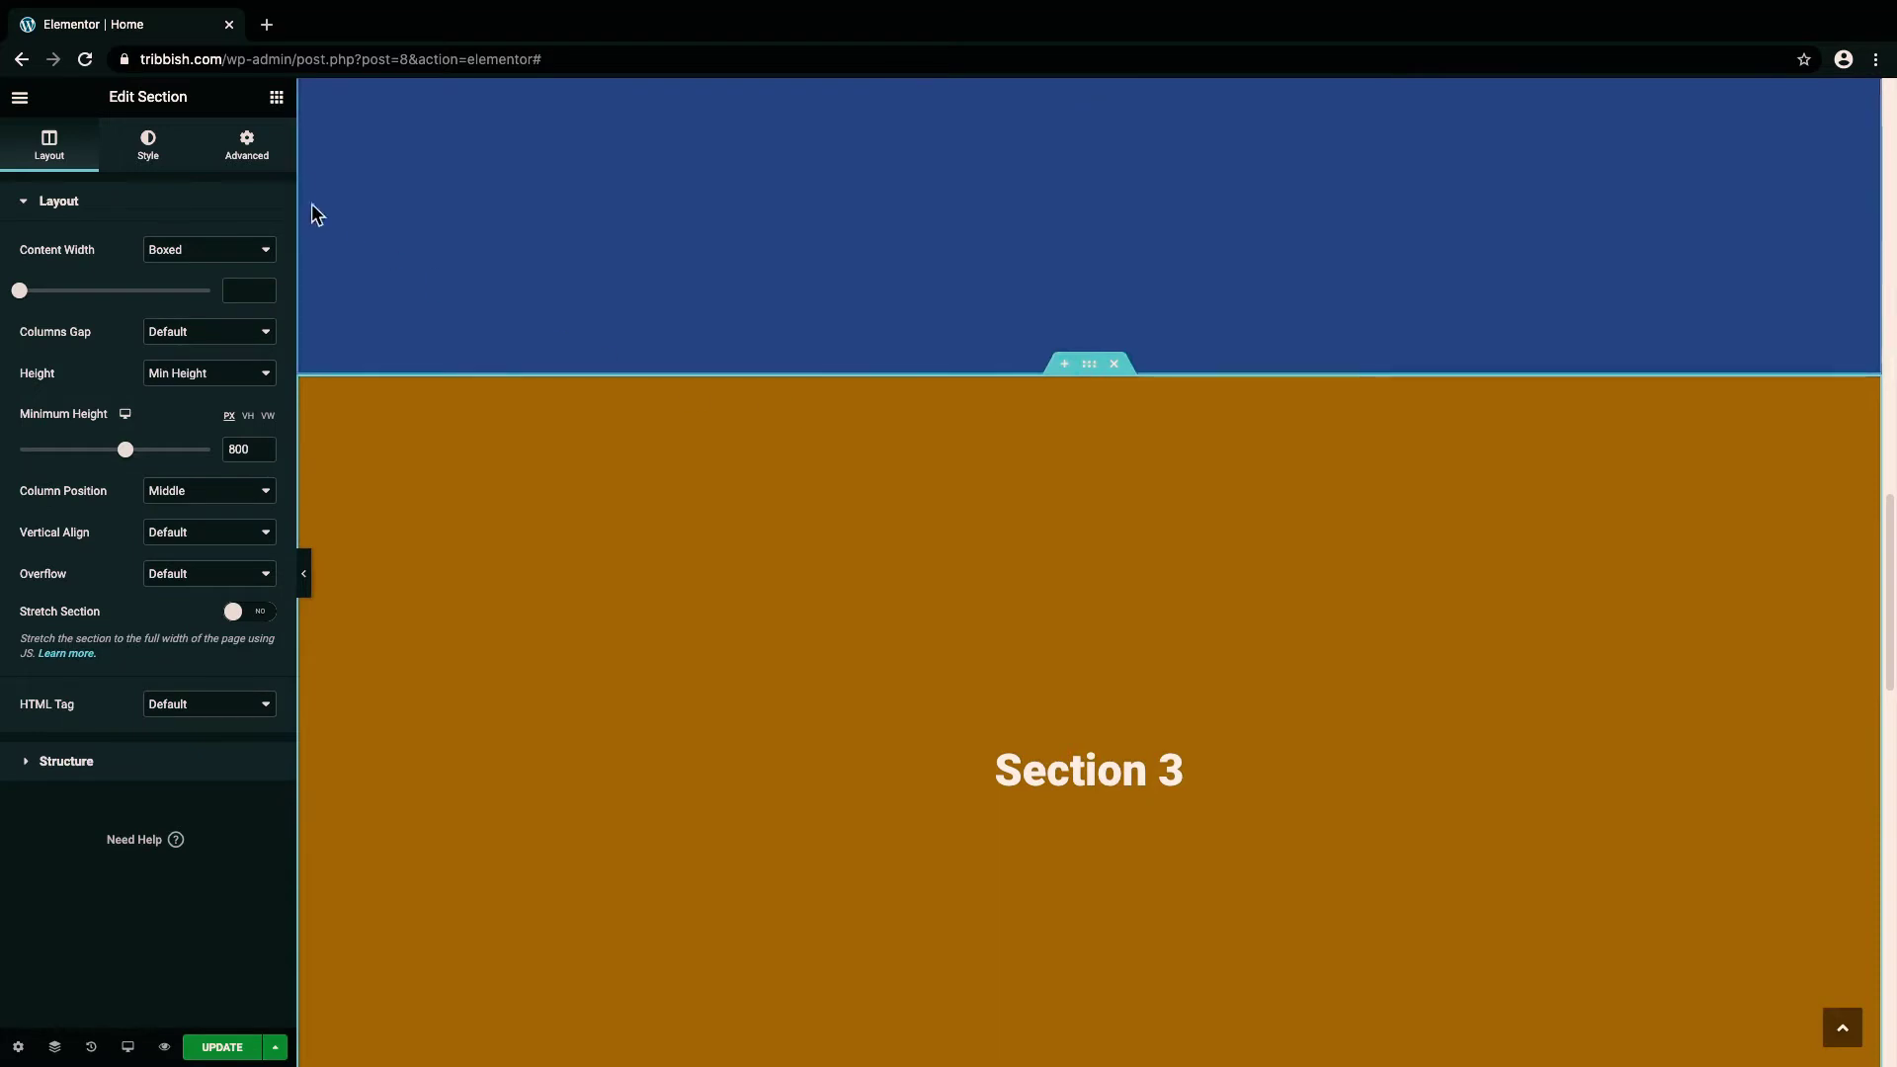
Step: Set the orange Section 3 block's CSS ID to 'section3' and verify the button jumps there
{"action": "left_click", "coordinate": [248, 149]}
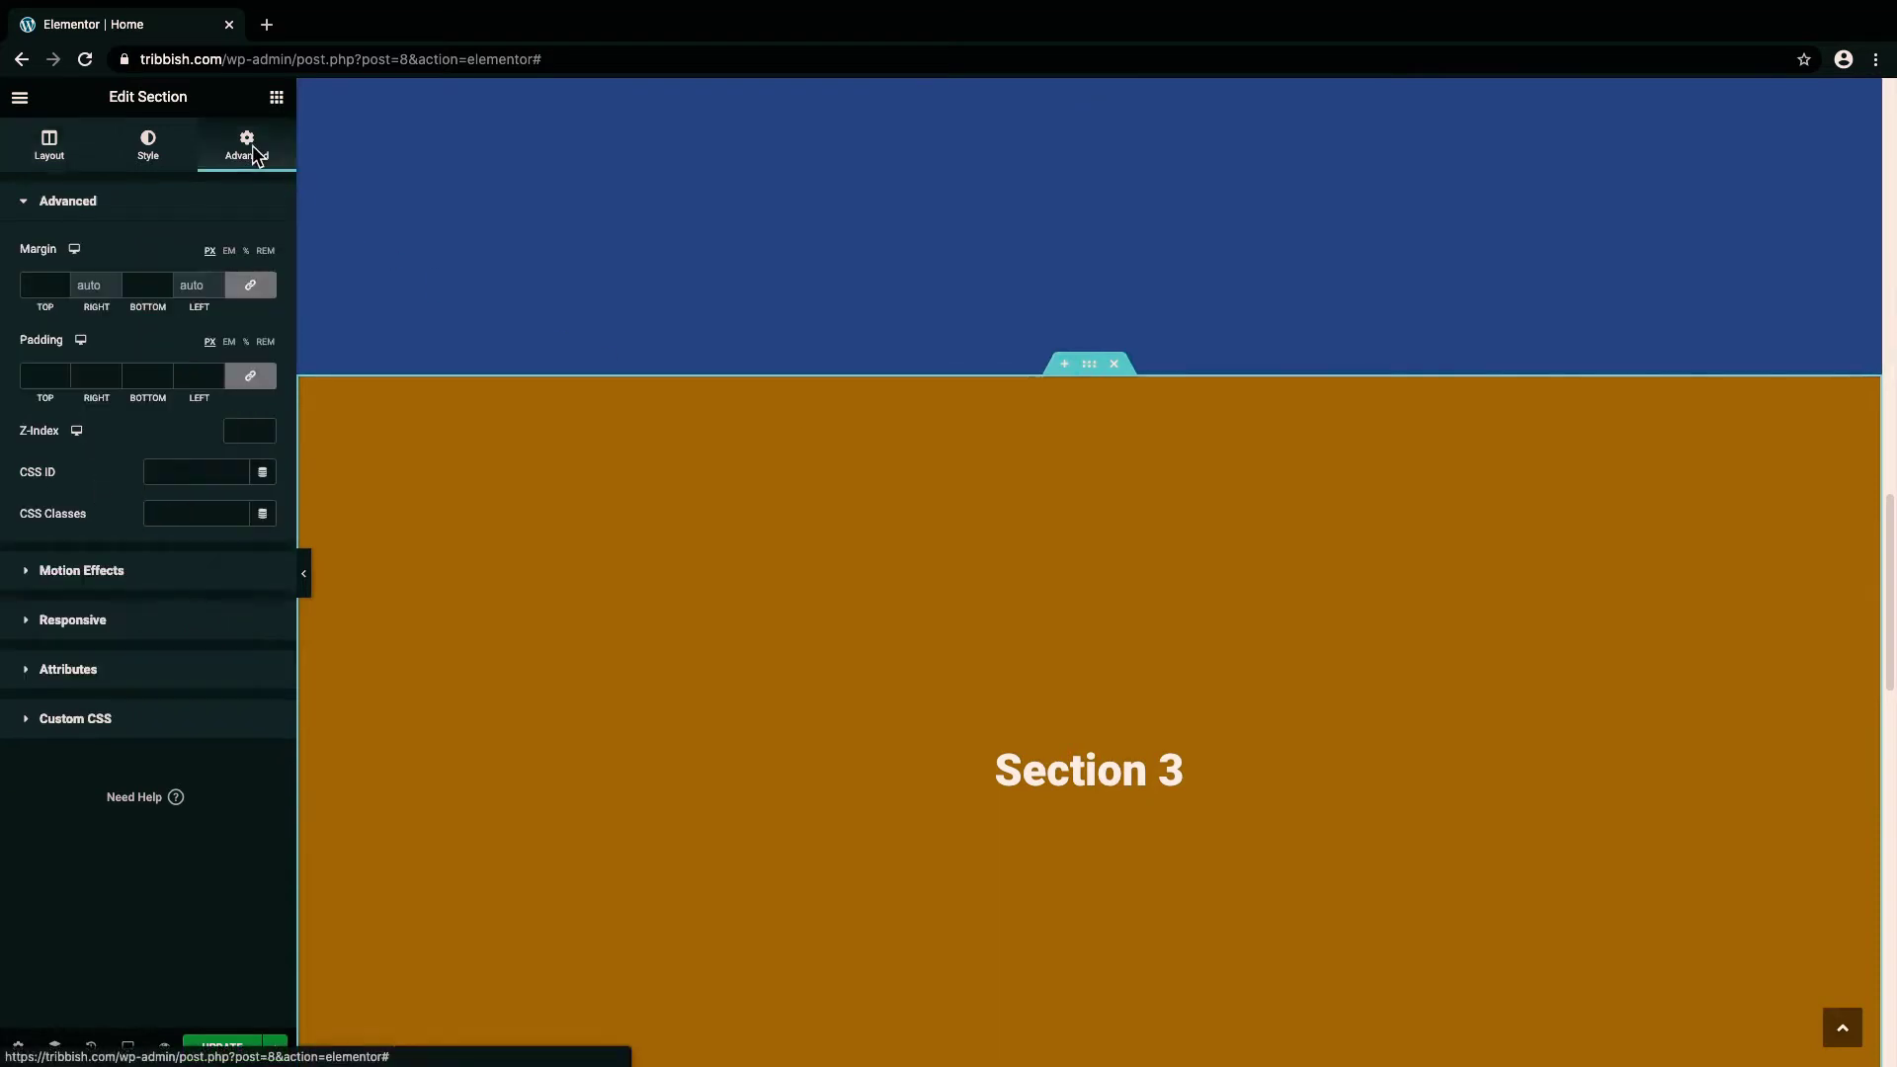
{"action": "left_click", "coordinate": [177, 472]}
{"action": "type", "text": "section3"}
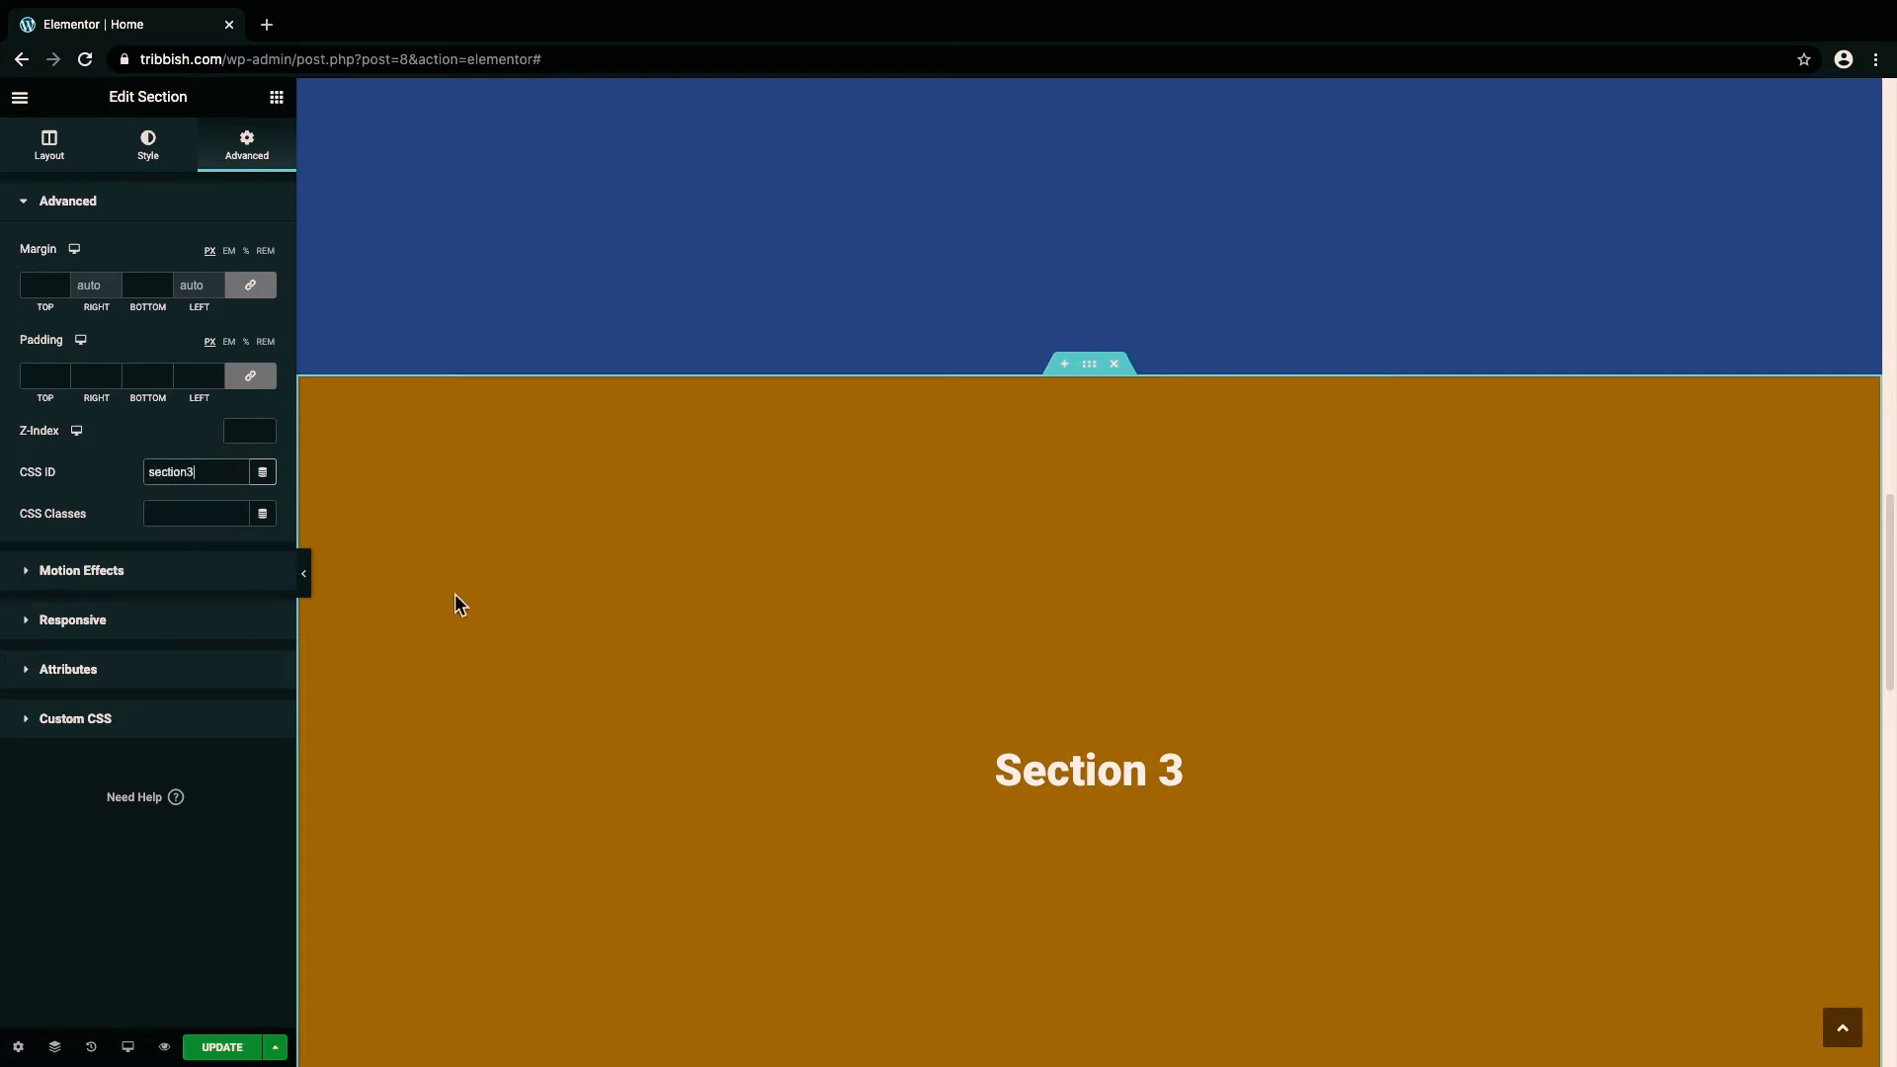
{"action": "left_click", "coordinate": [686, 555]}
{"action": "scroll", "coordinate": [700, 551], "scroll_direction": "up", "scroll_amount": 10}
{"action": "scroll", "coordinate": [702, 560], "scroll_direction": "up", "scroll_amount": 2}
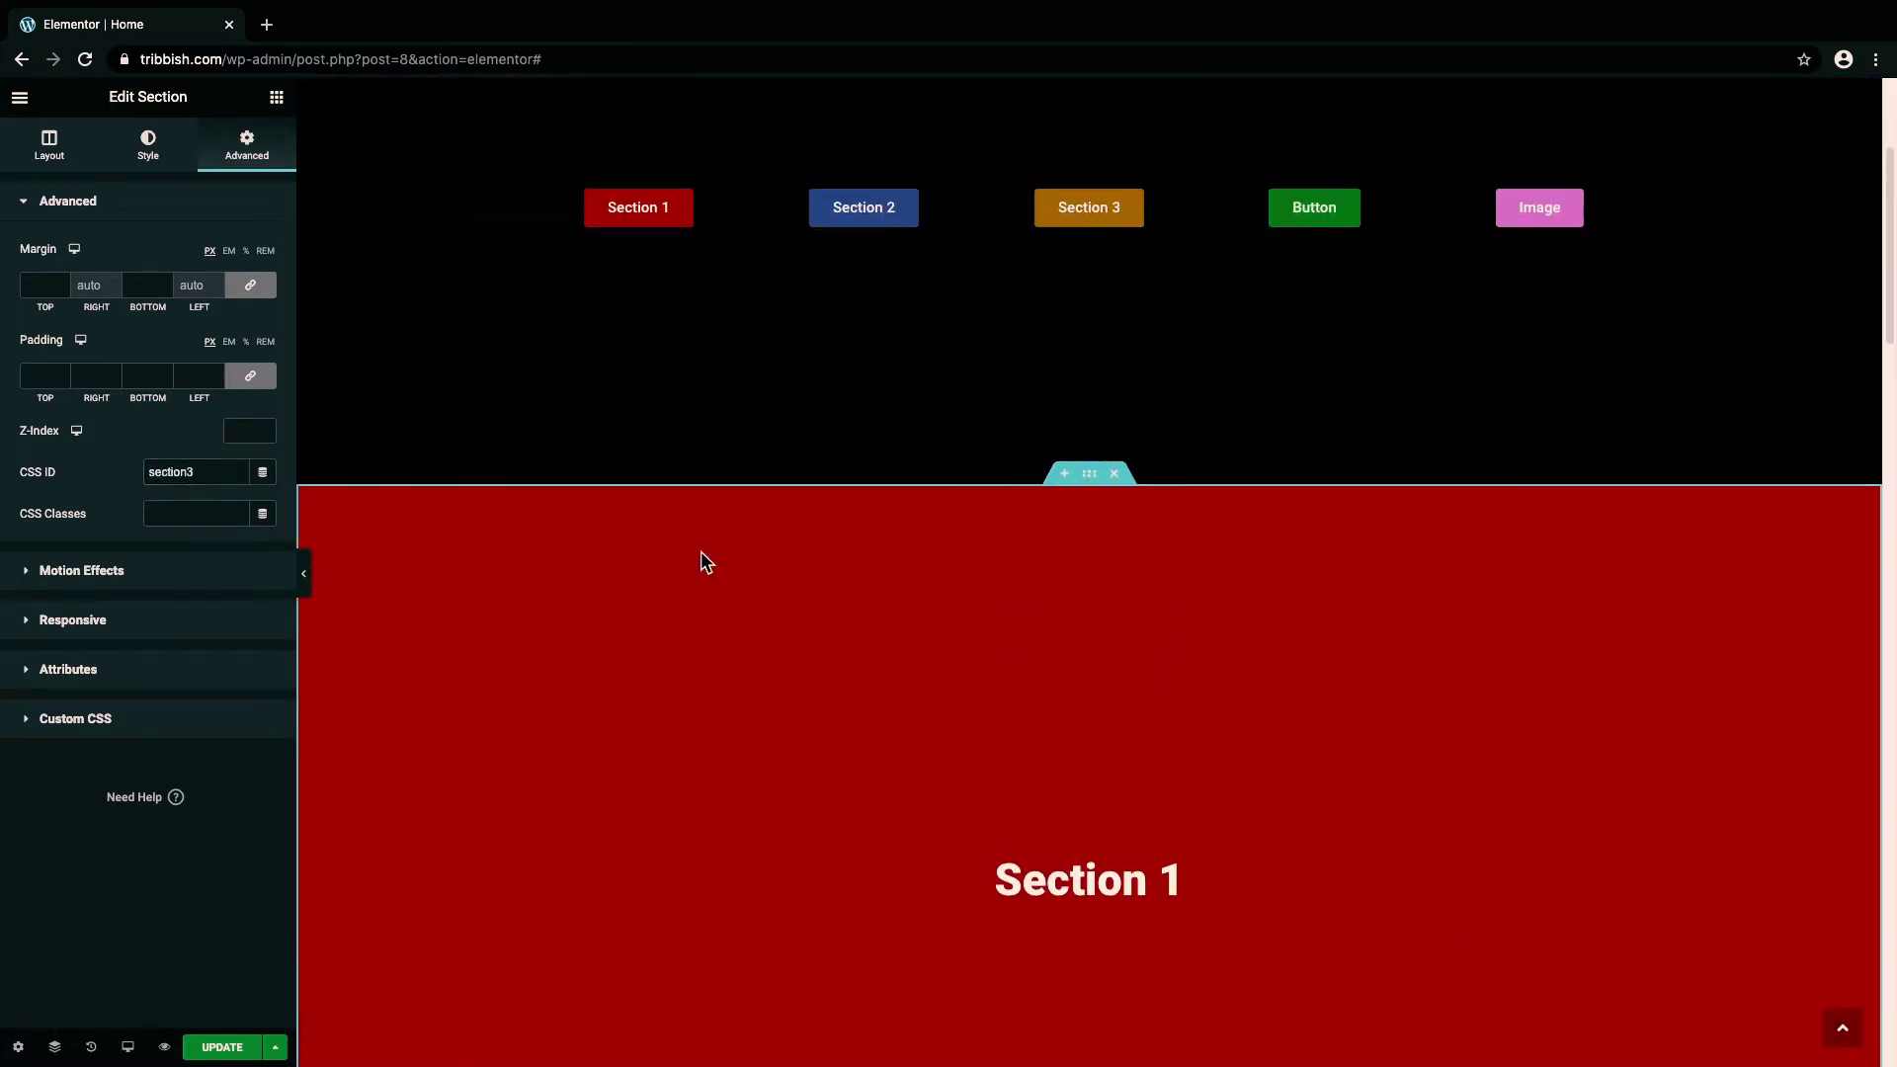
{"action": "left_click", "coordinate": [1077, 217]}
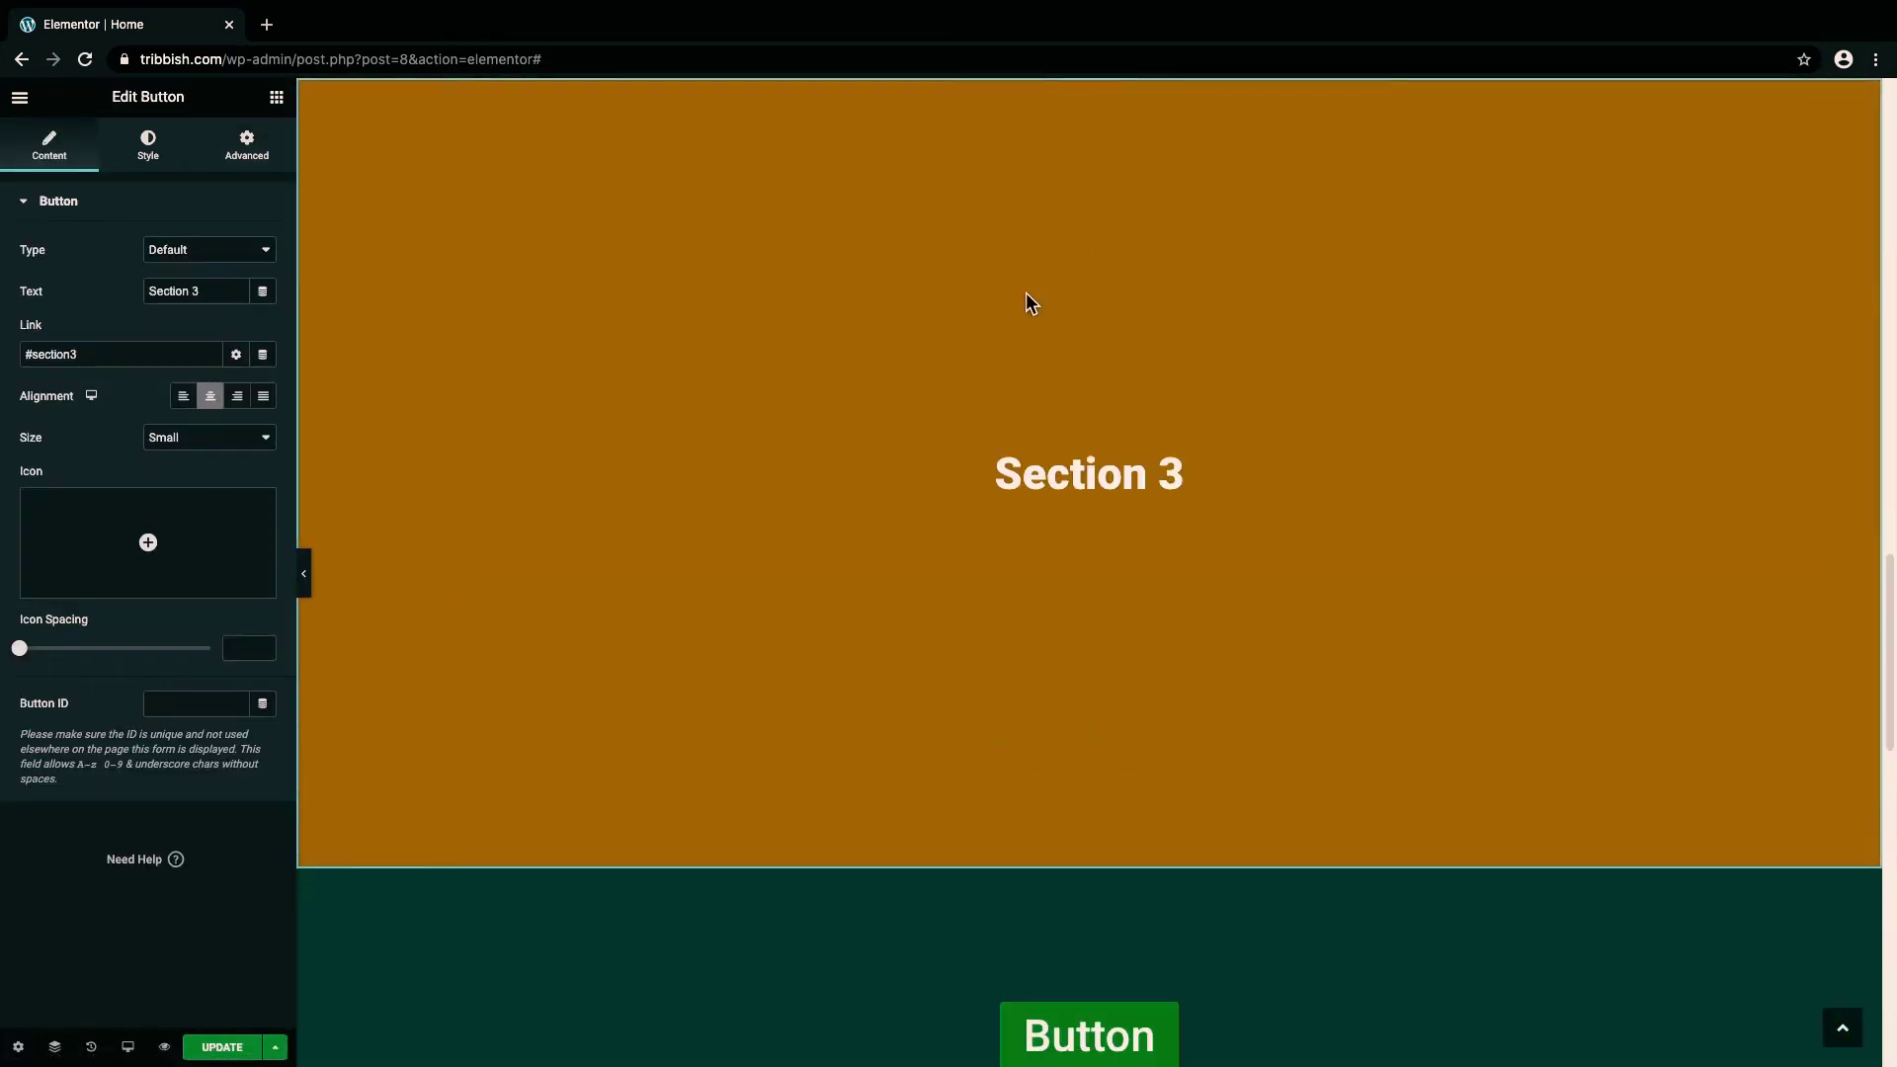
{"action": "scroll", "coordinate": [1026, 292], "scroll_direction": "up", "scroll_amount": 10}
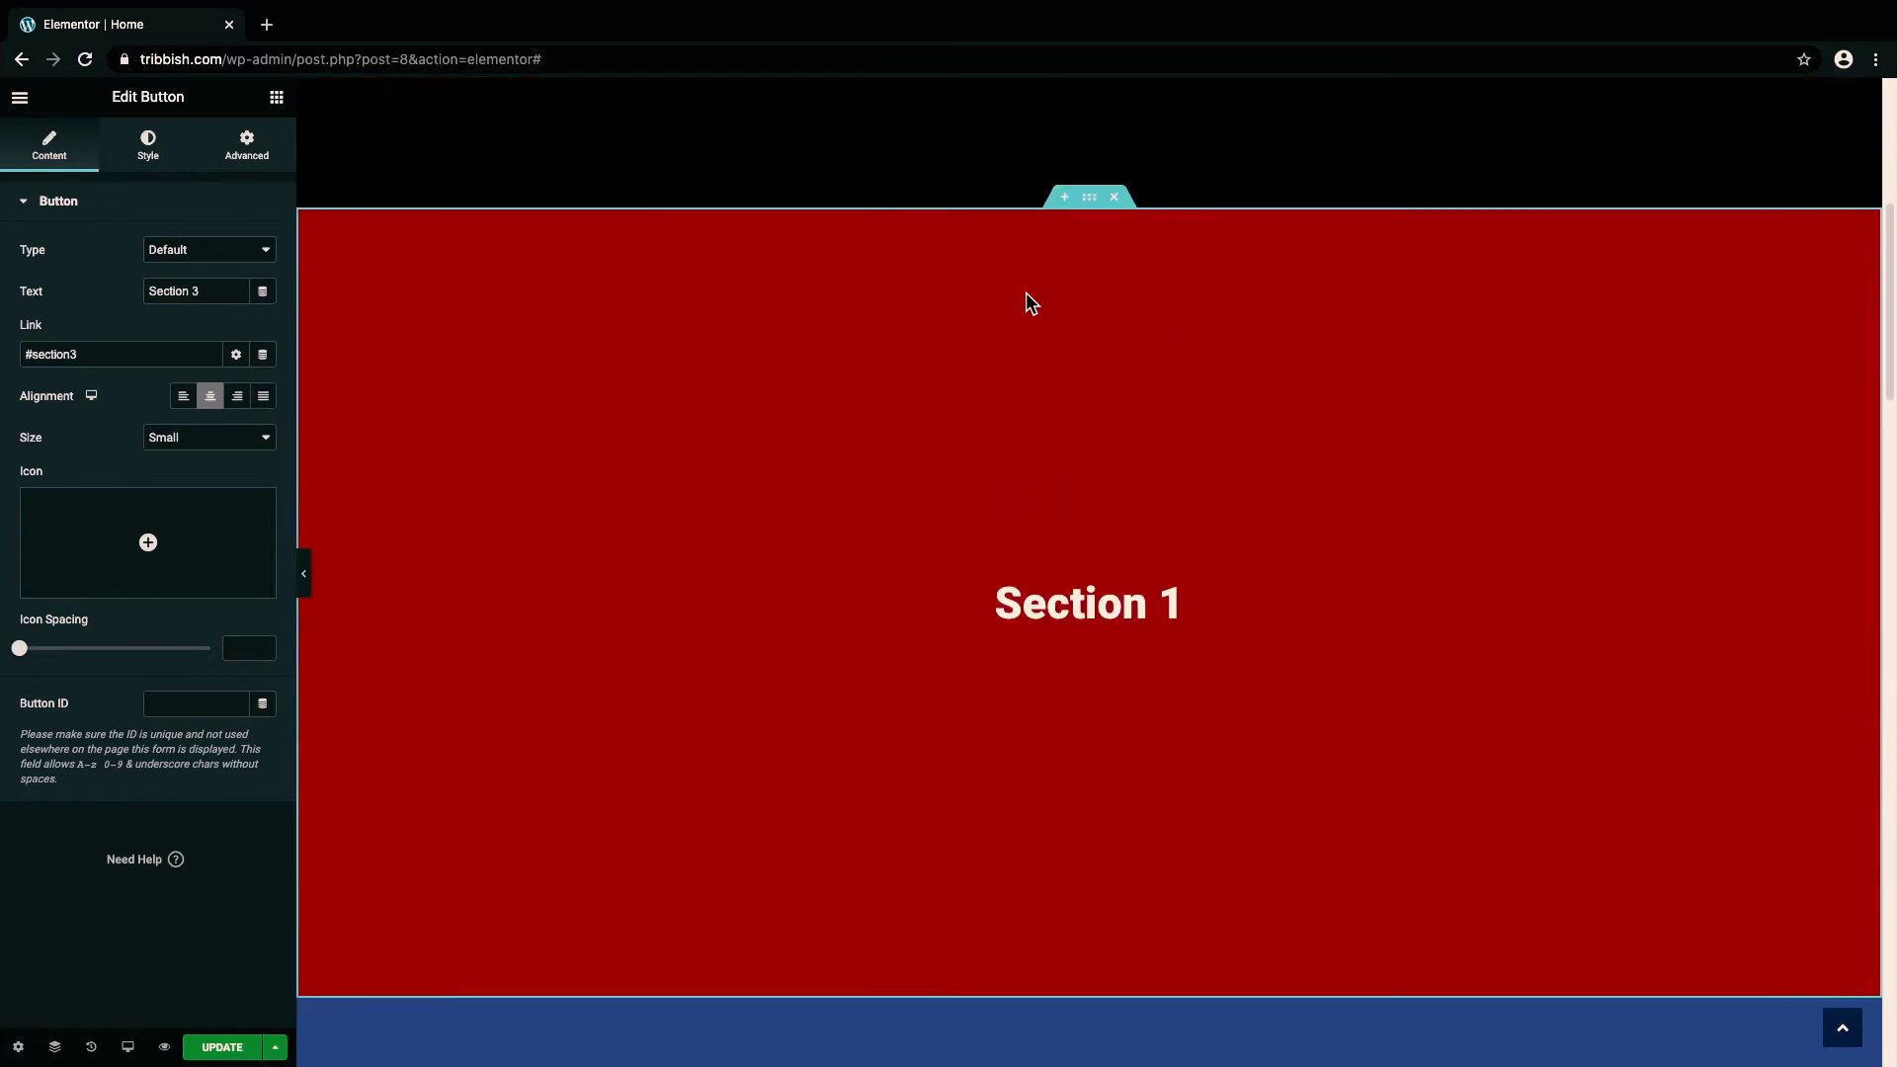
{"action": "scroll", "coordinate": [1026, 293], "scroll_direction": "up", "scroll_amount": 5}
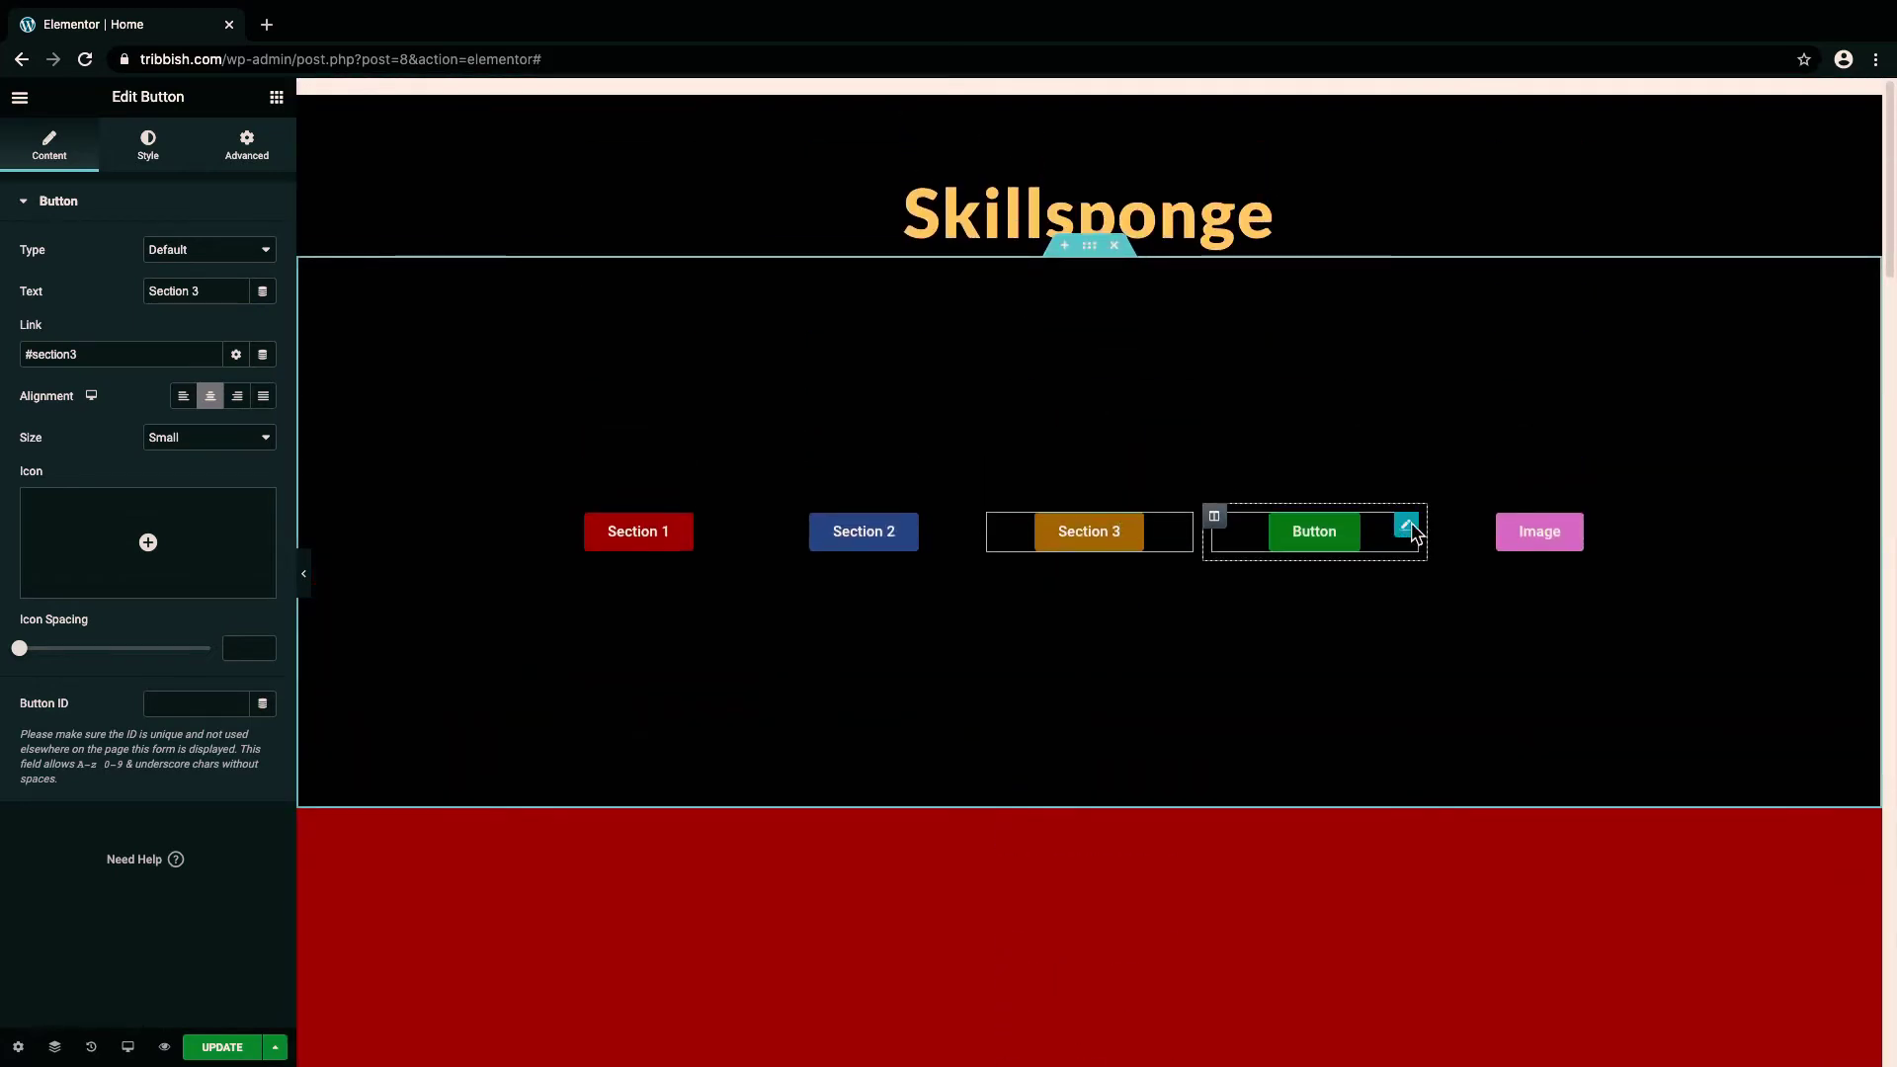
{"action": "left_click", "coordinate": [1407, 529]}
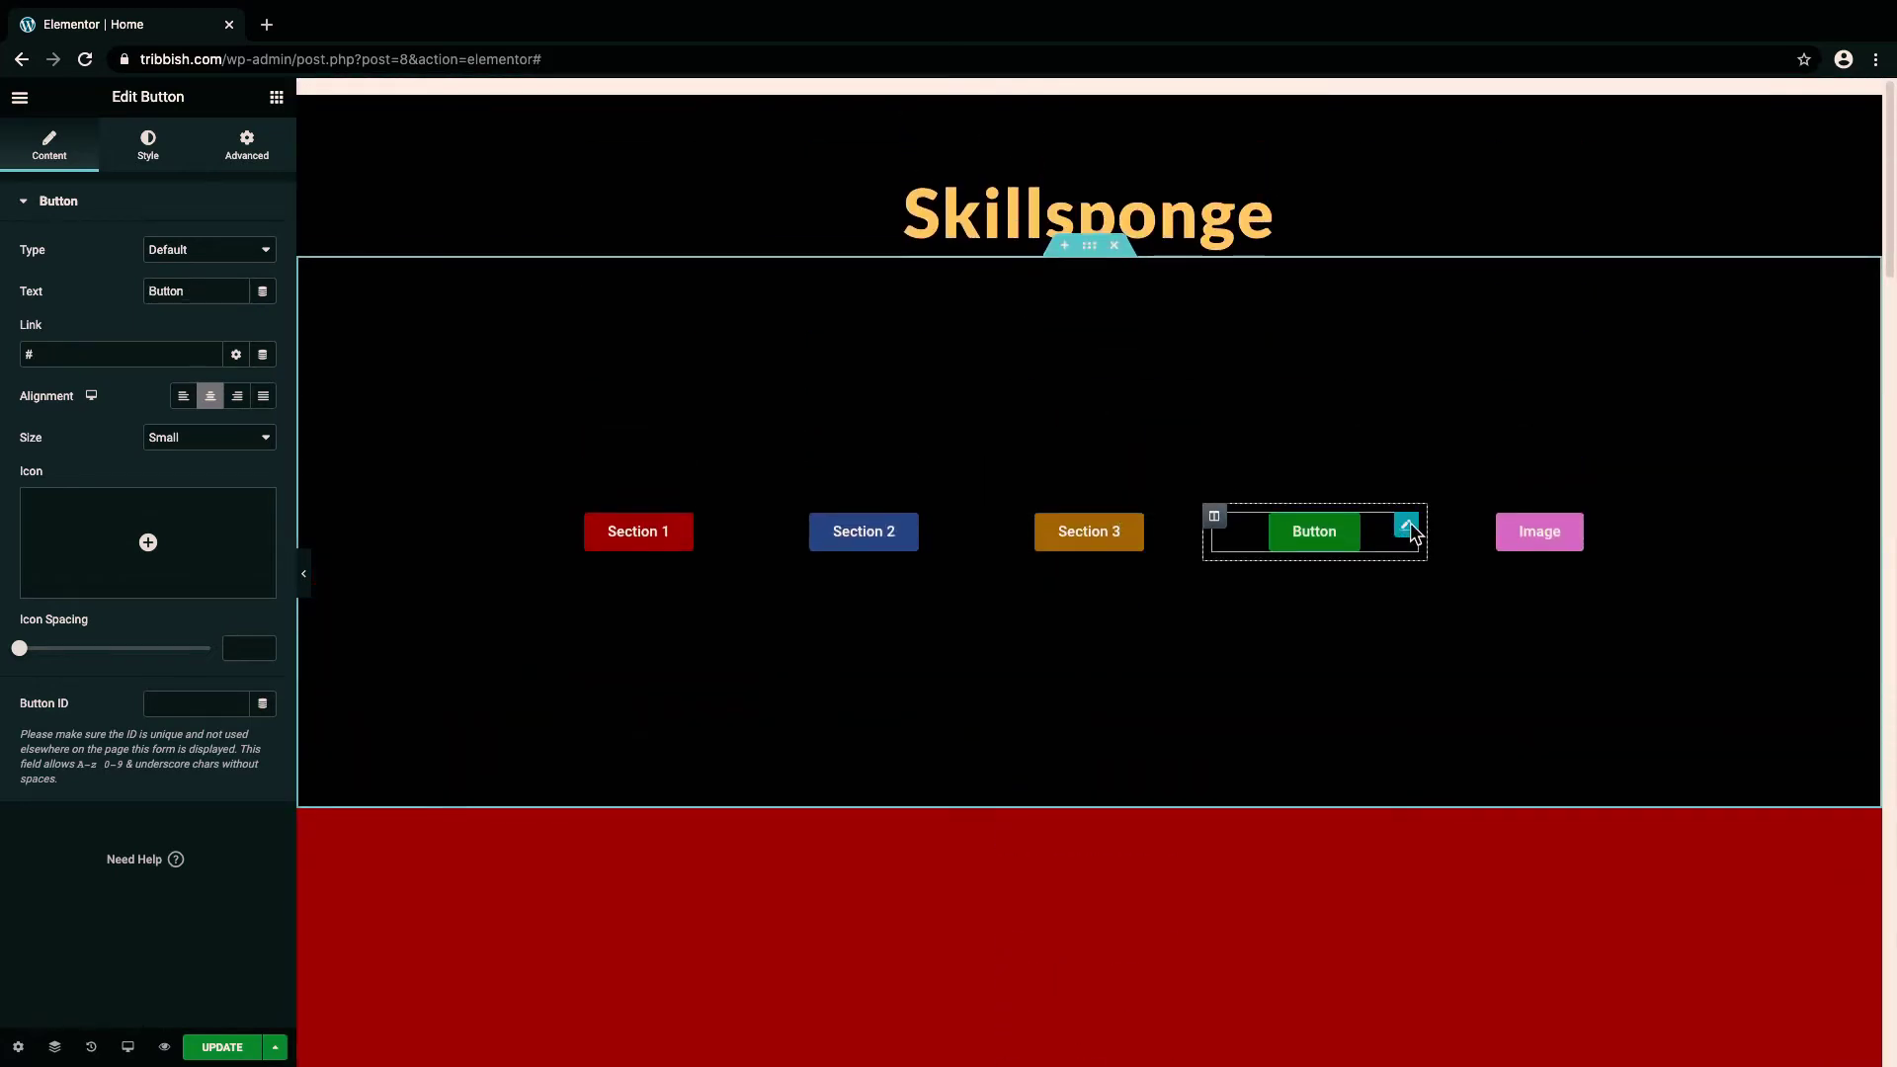
Step: Enter '#mybutton' as the green Button menu button's link
{"action": "left_click", "coordinate": [80, 357]}
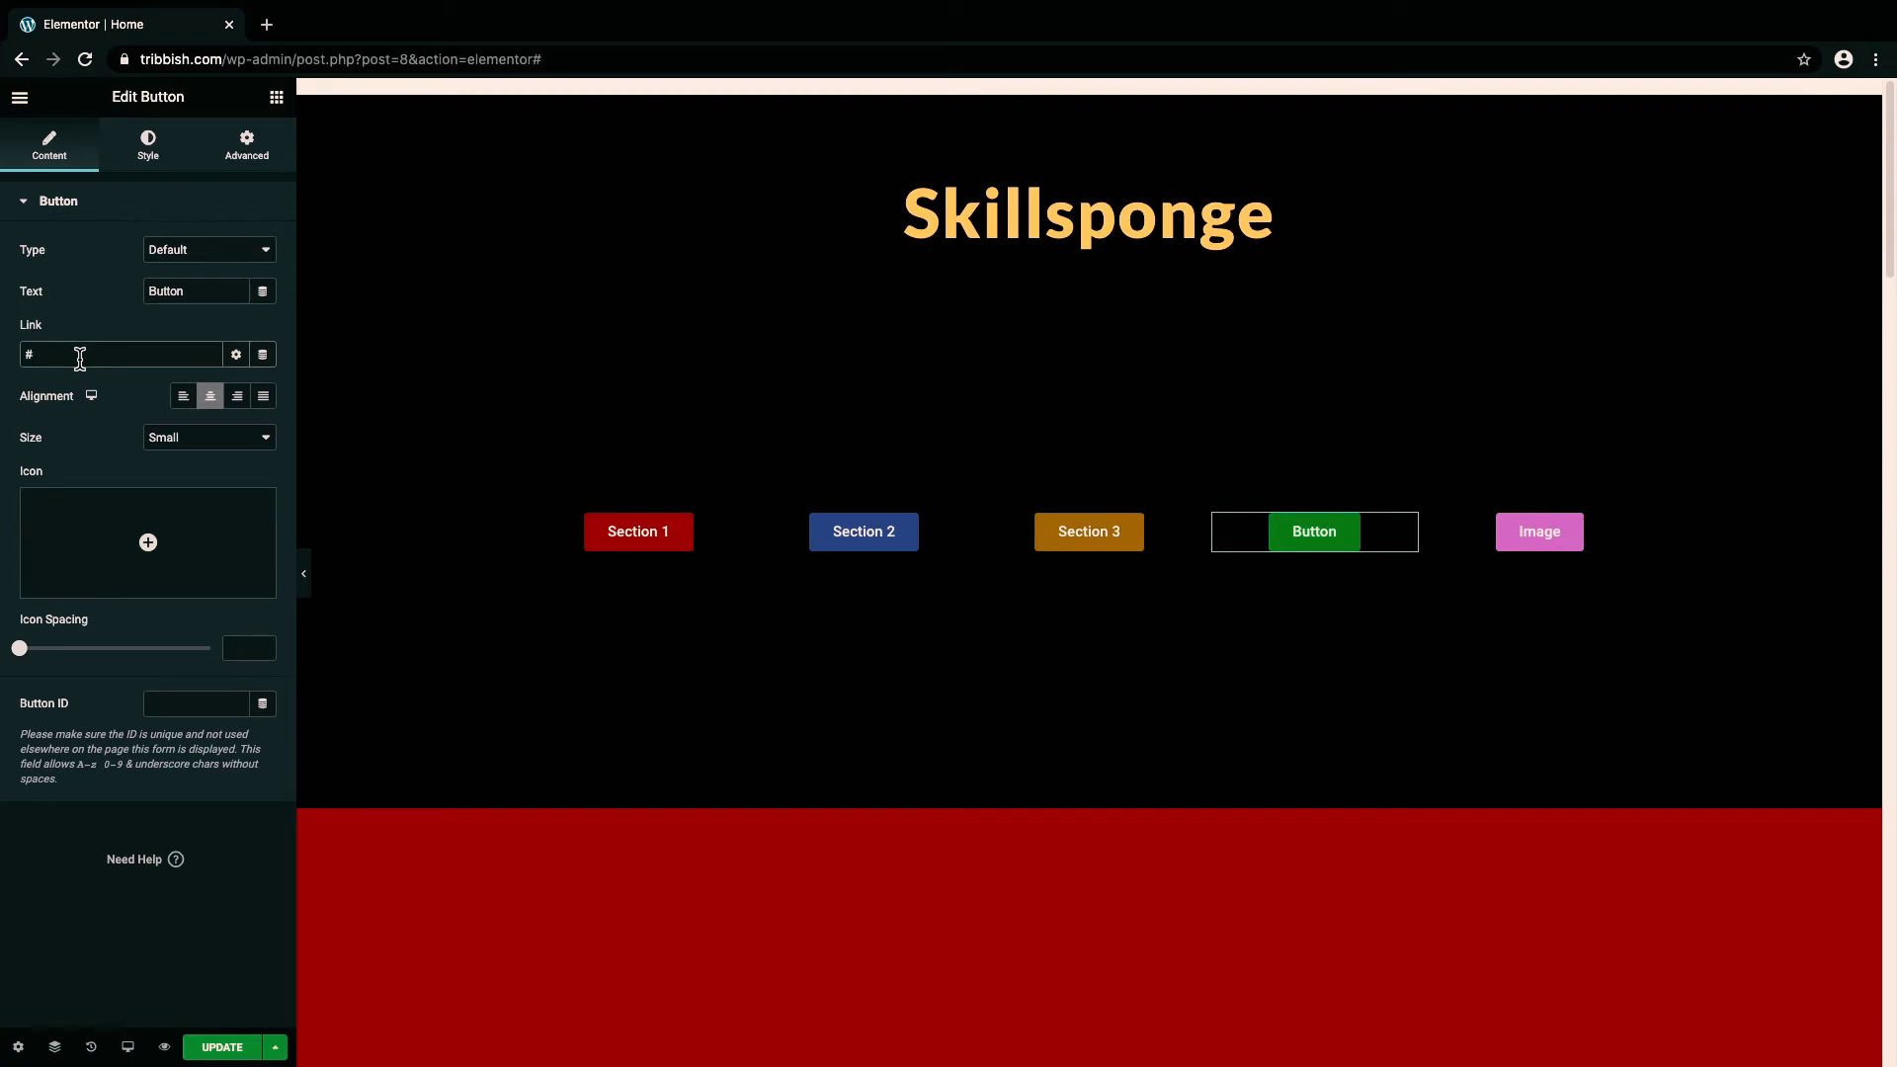
{"action": "type", "text": "mybutton"}
{"action": "scroll", "coordinate": [1081, 647], "scroll_direction": "down", "scroll_amount": 6}
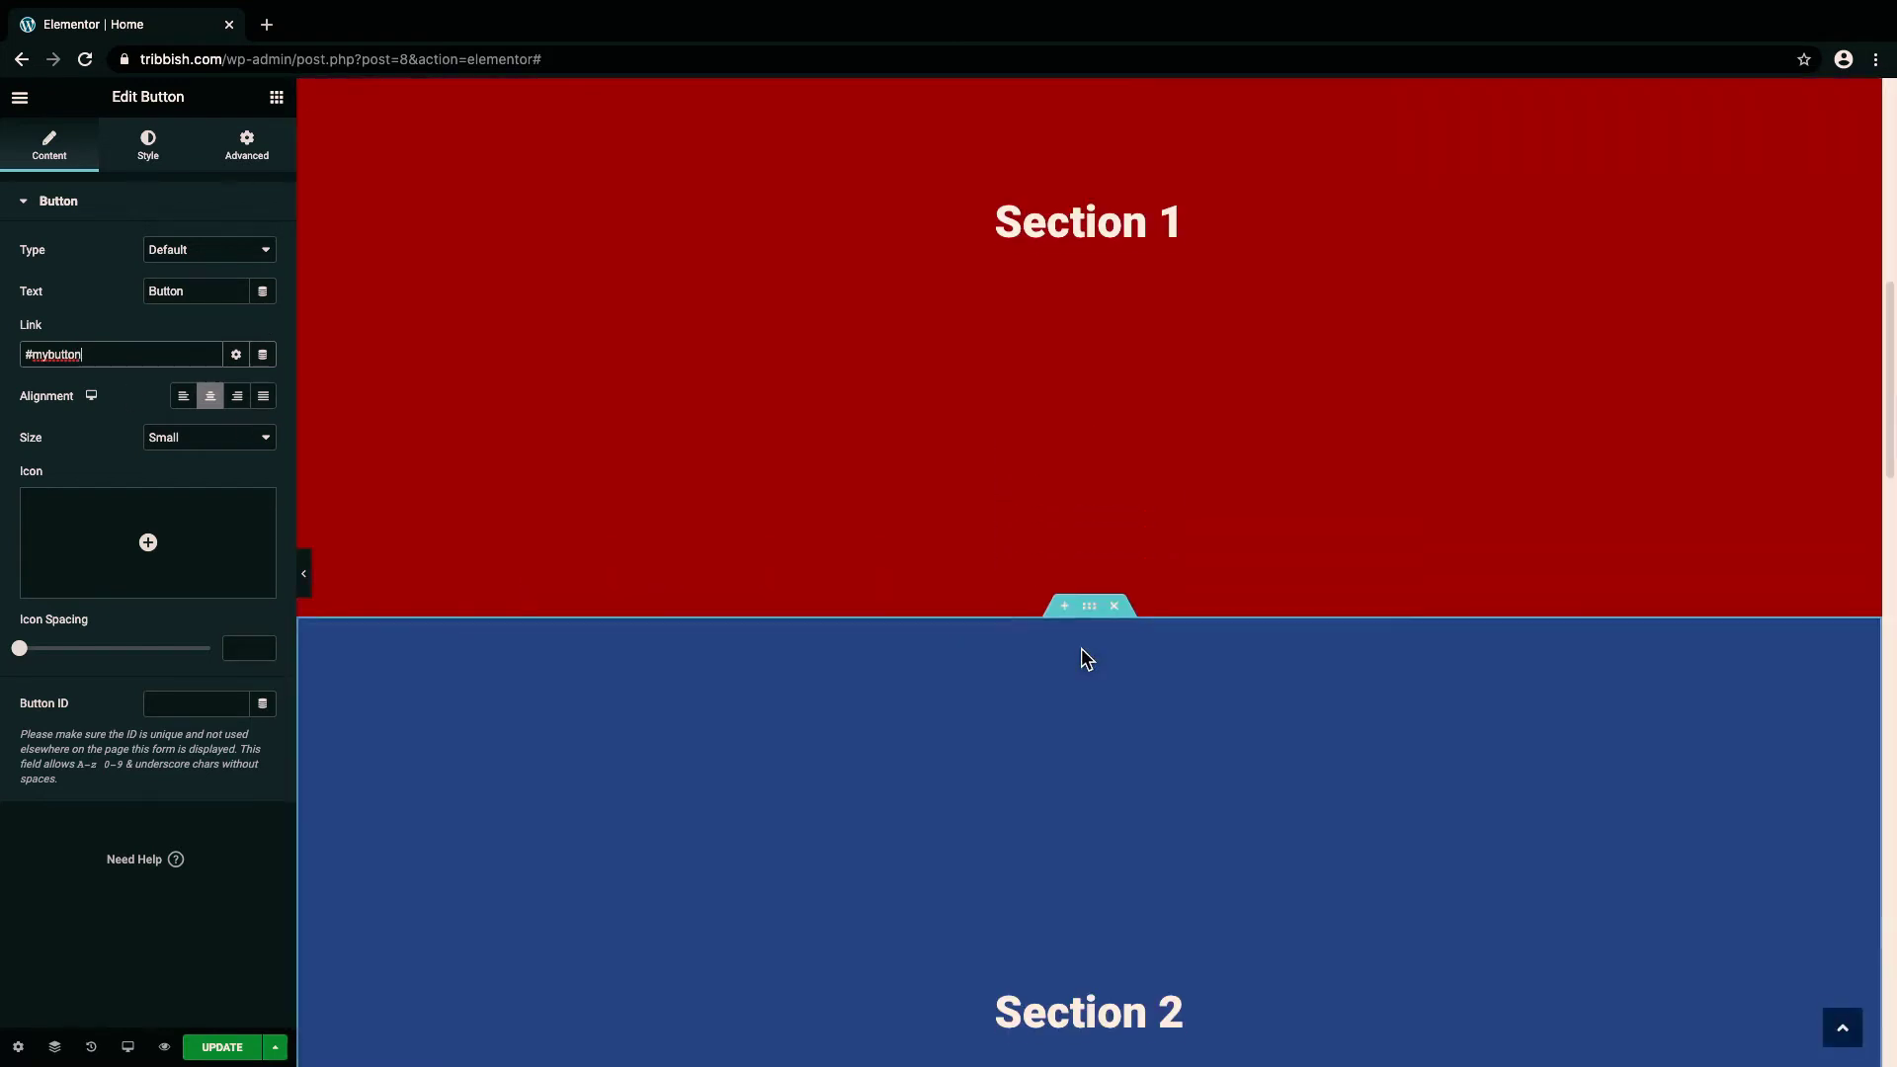
{"action": "scroll", "coordinate": [1079, 648], "scroll_direction": "down", "scroll_amount": 2}
{"action": "scroll", "coordinate": [1081, 647], "scroll_direction": "down", "scroll_amount": 5}
{"action": "scroll", "coordinate": [1079, 647], "scroll_direction": "down", "scroll_amount": 4}
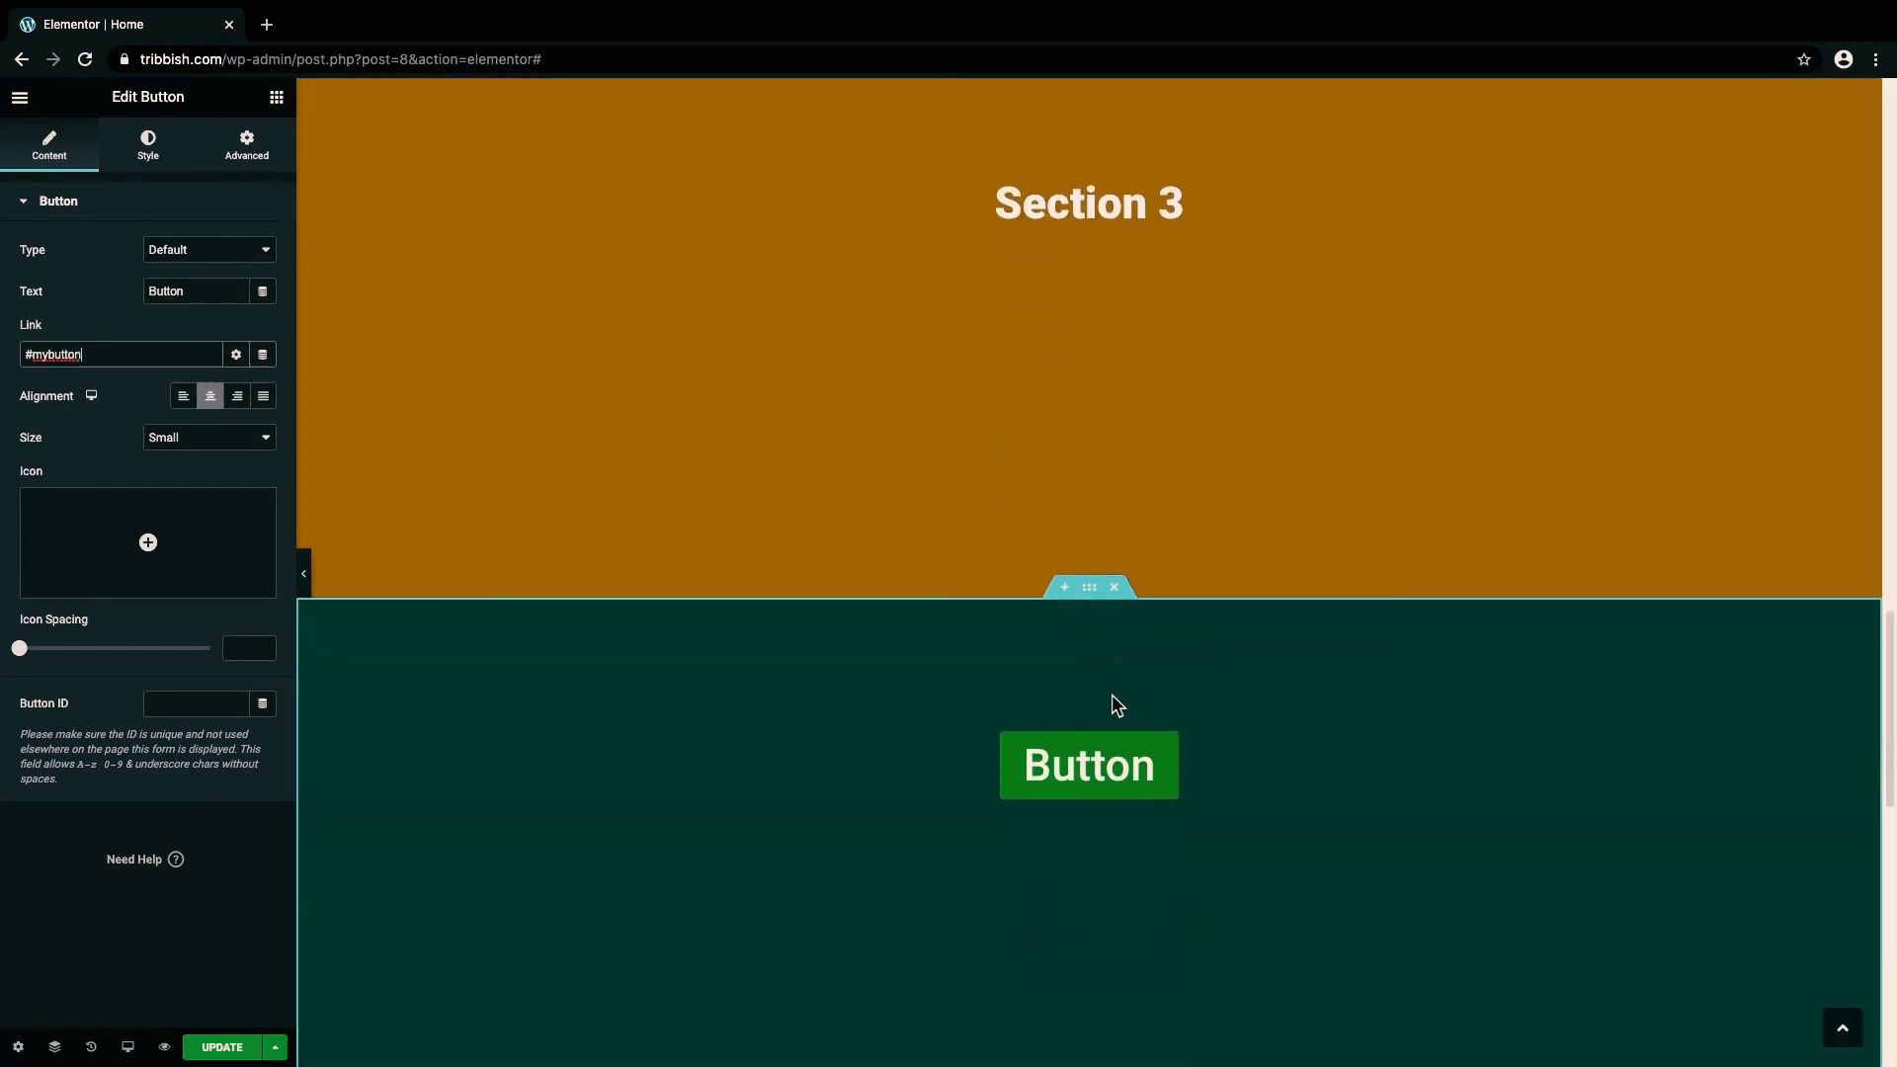
{"action": "left_click", "coordinate": [1621, 750]}
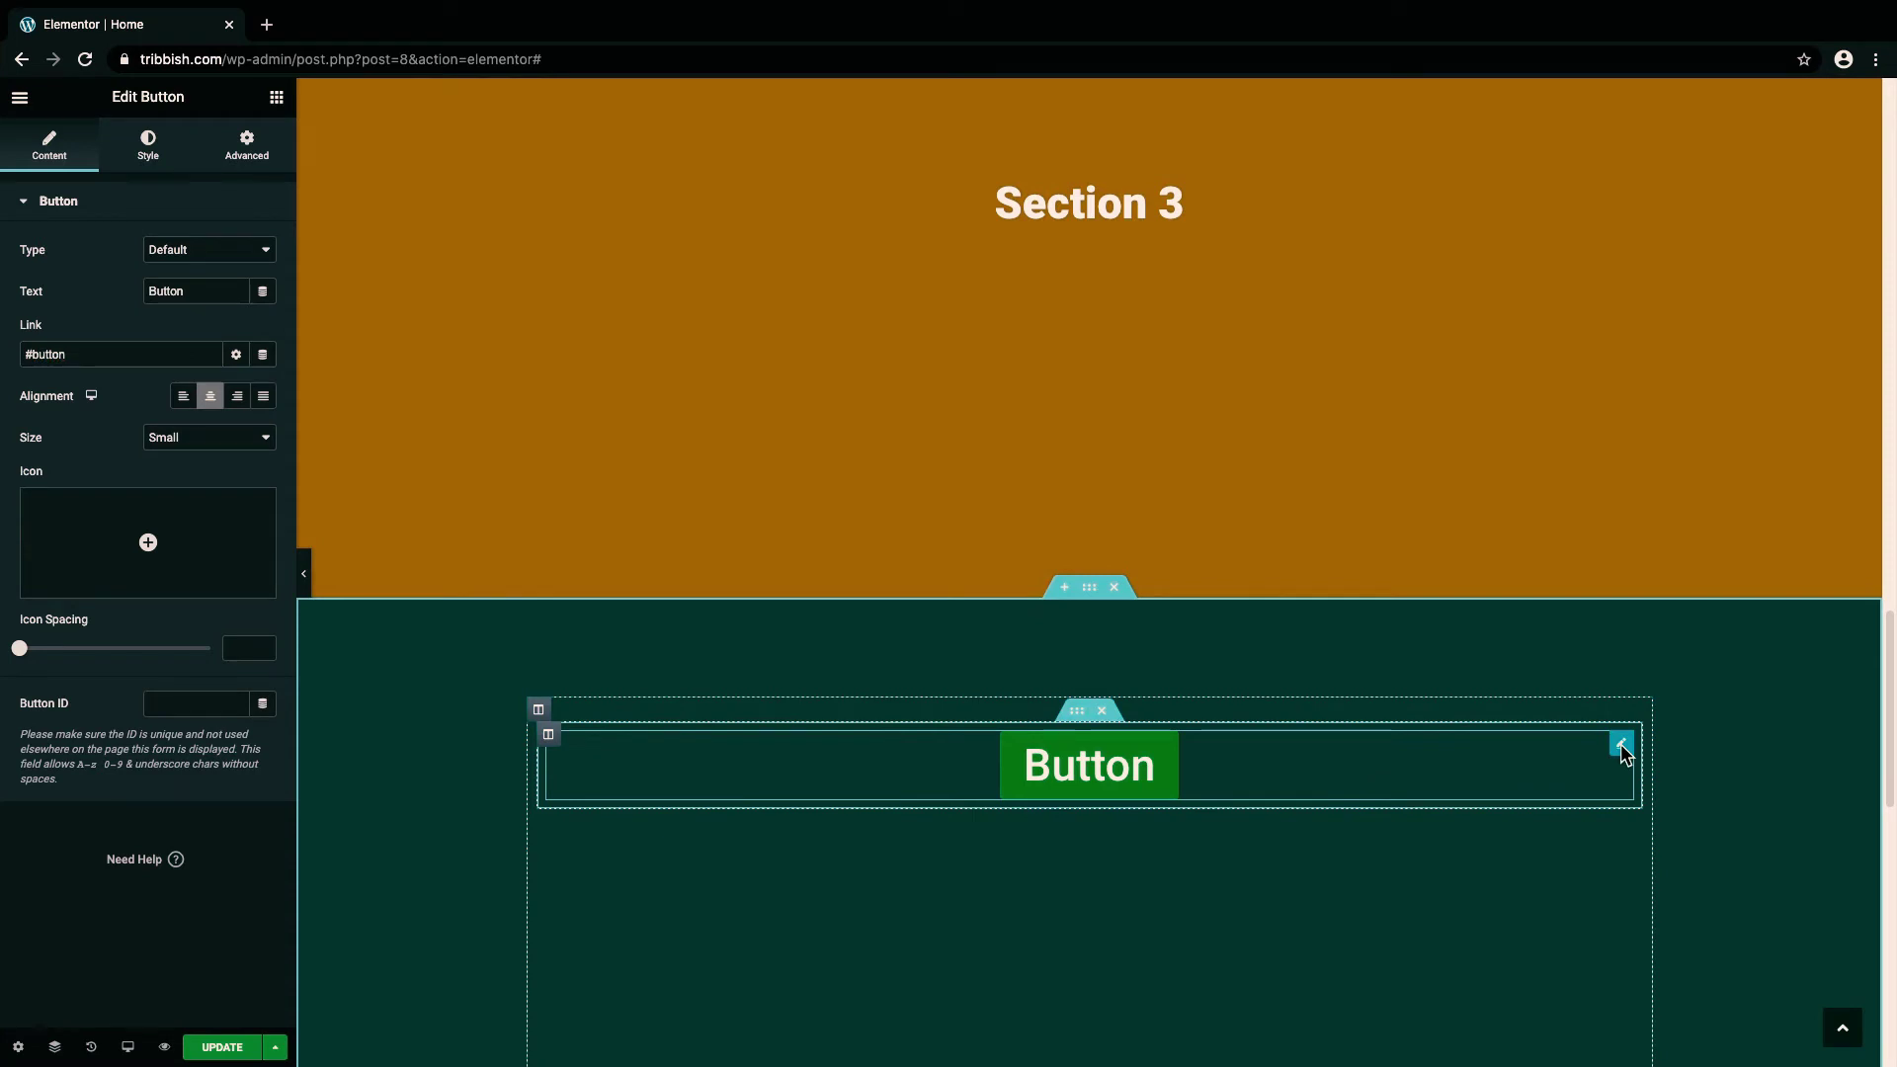
Step: Set the large Button widget's CSS ID to 'mybutton' and test the menu Button link
{"action": "left_click", "coordinate": [250, 149]}
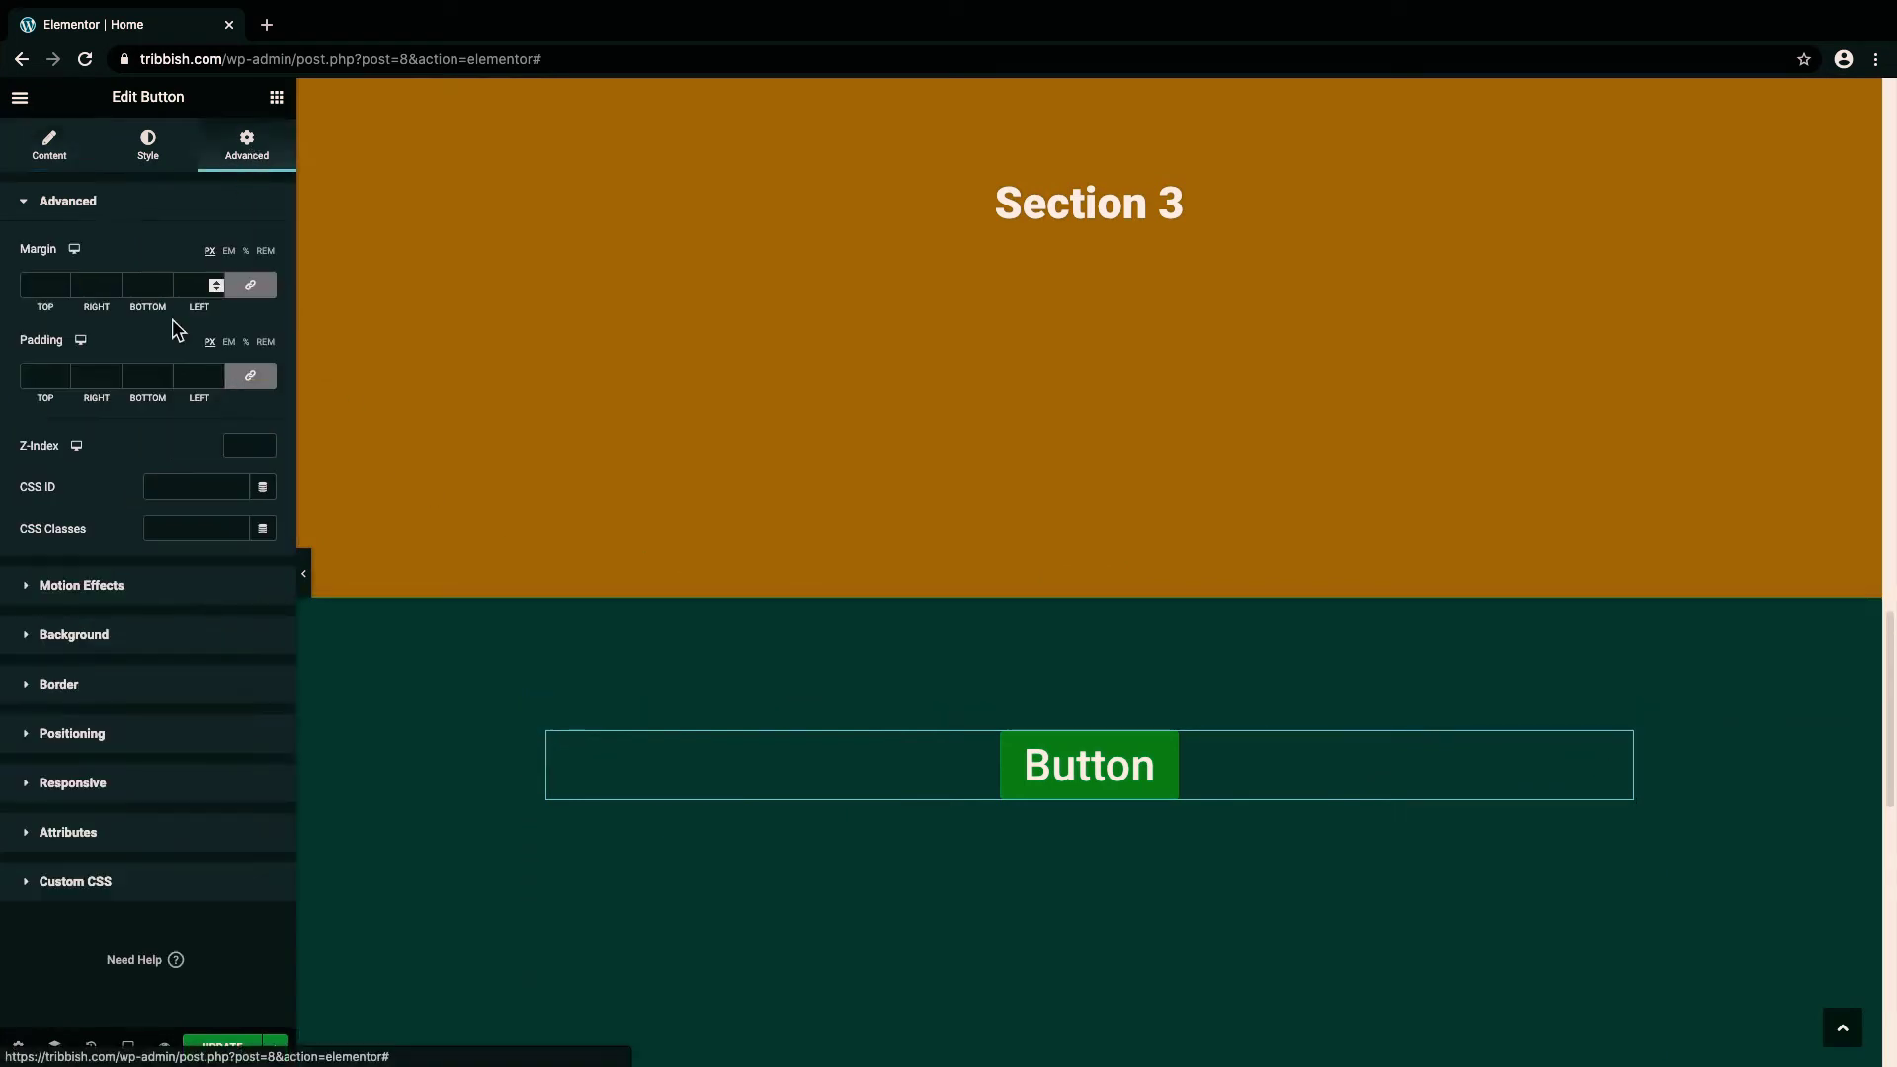
{"action": "left_click", "coordinate": [179, 486]}
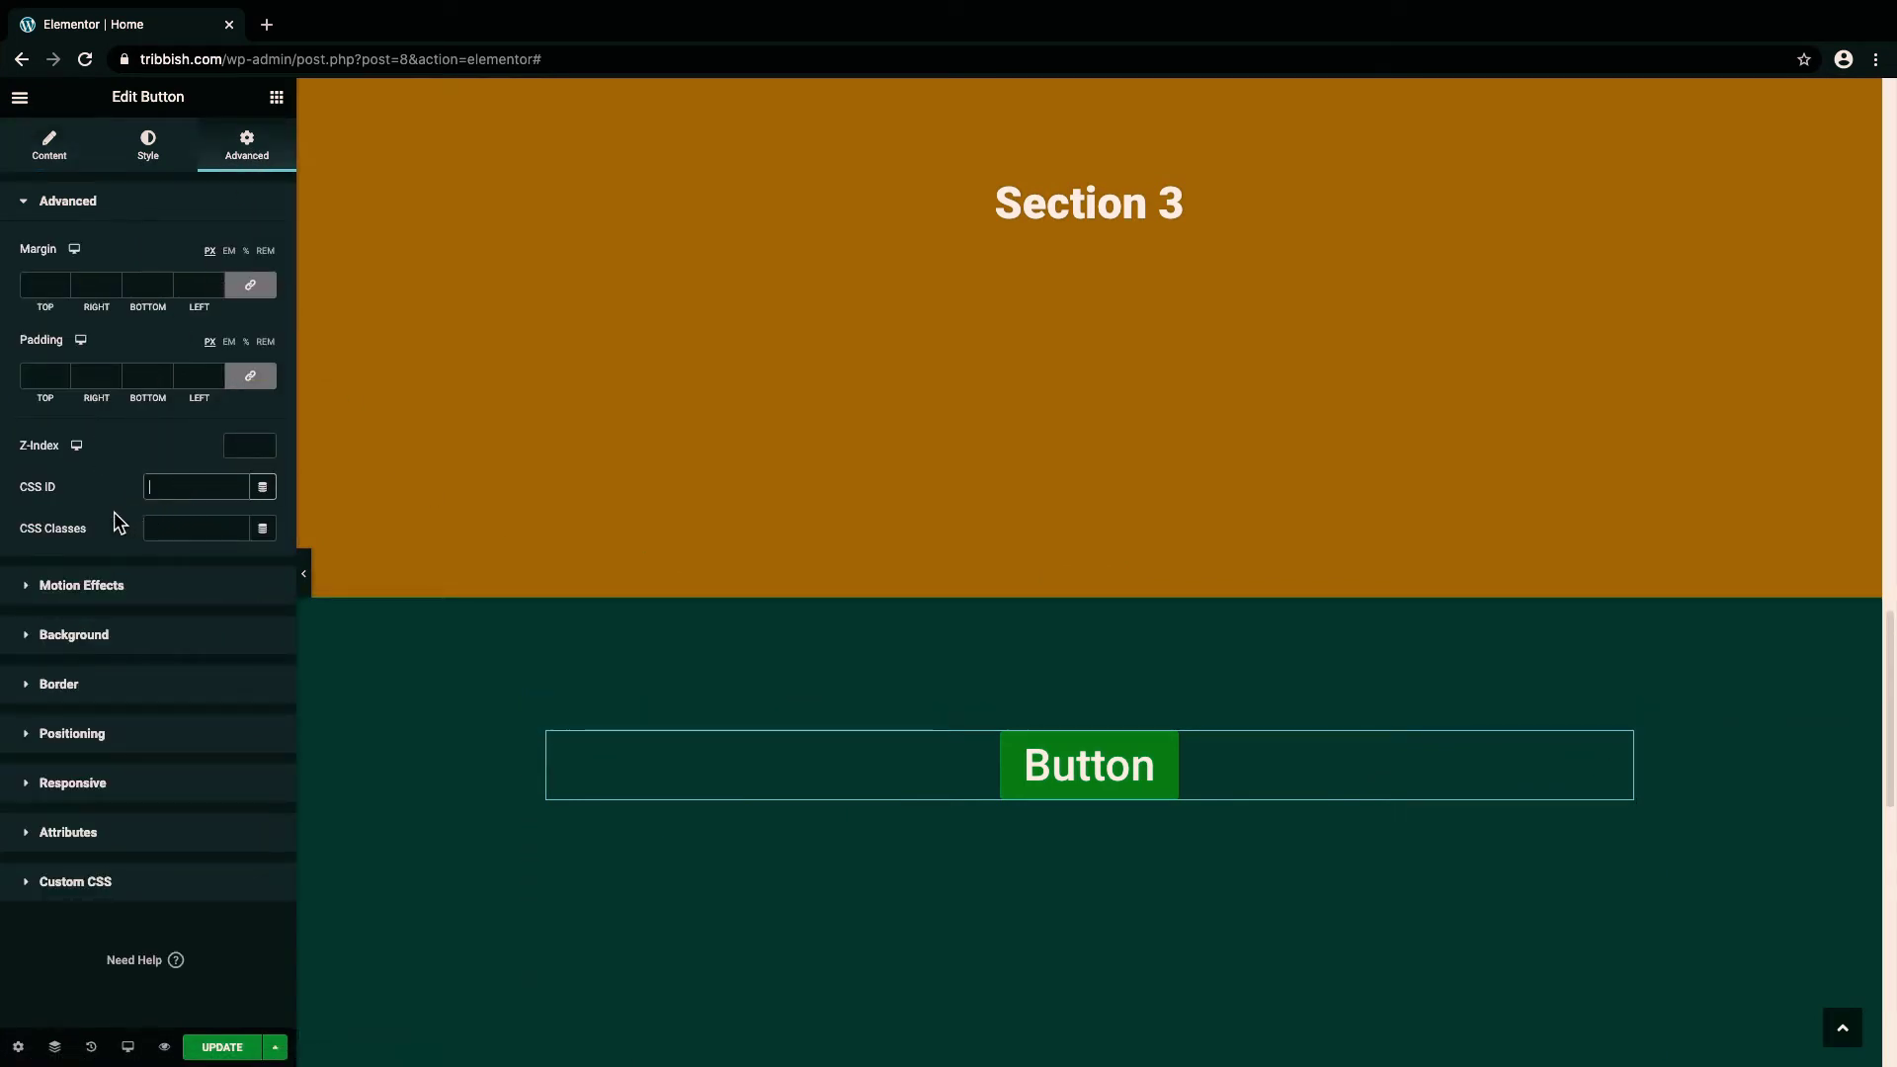
{"action": "type", "text": "mybutton"}
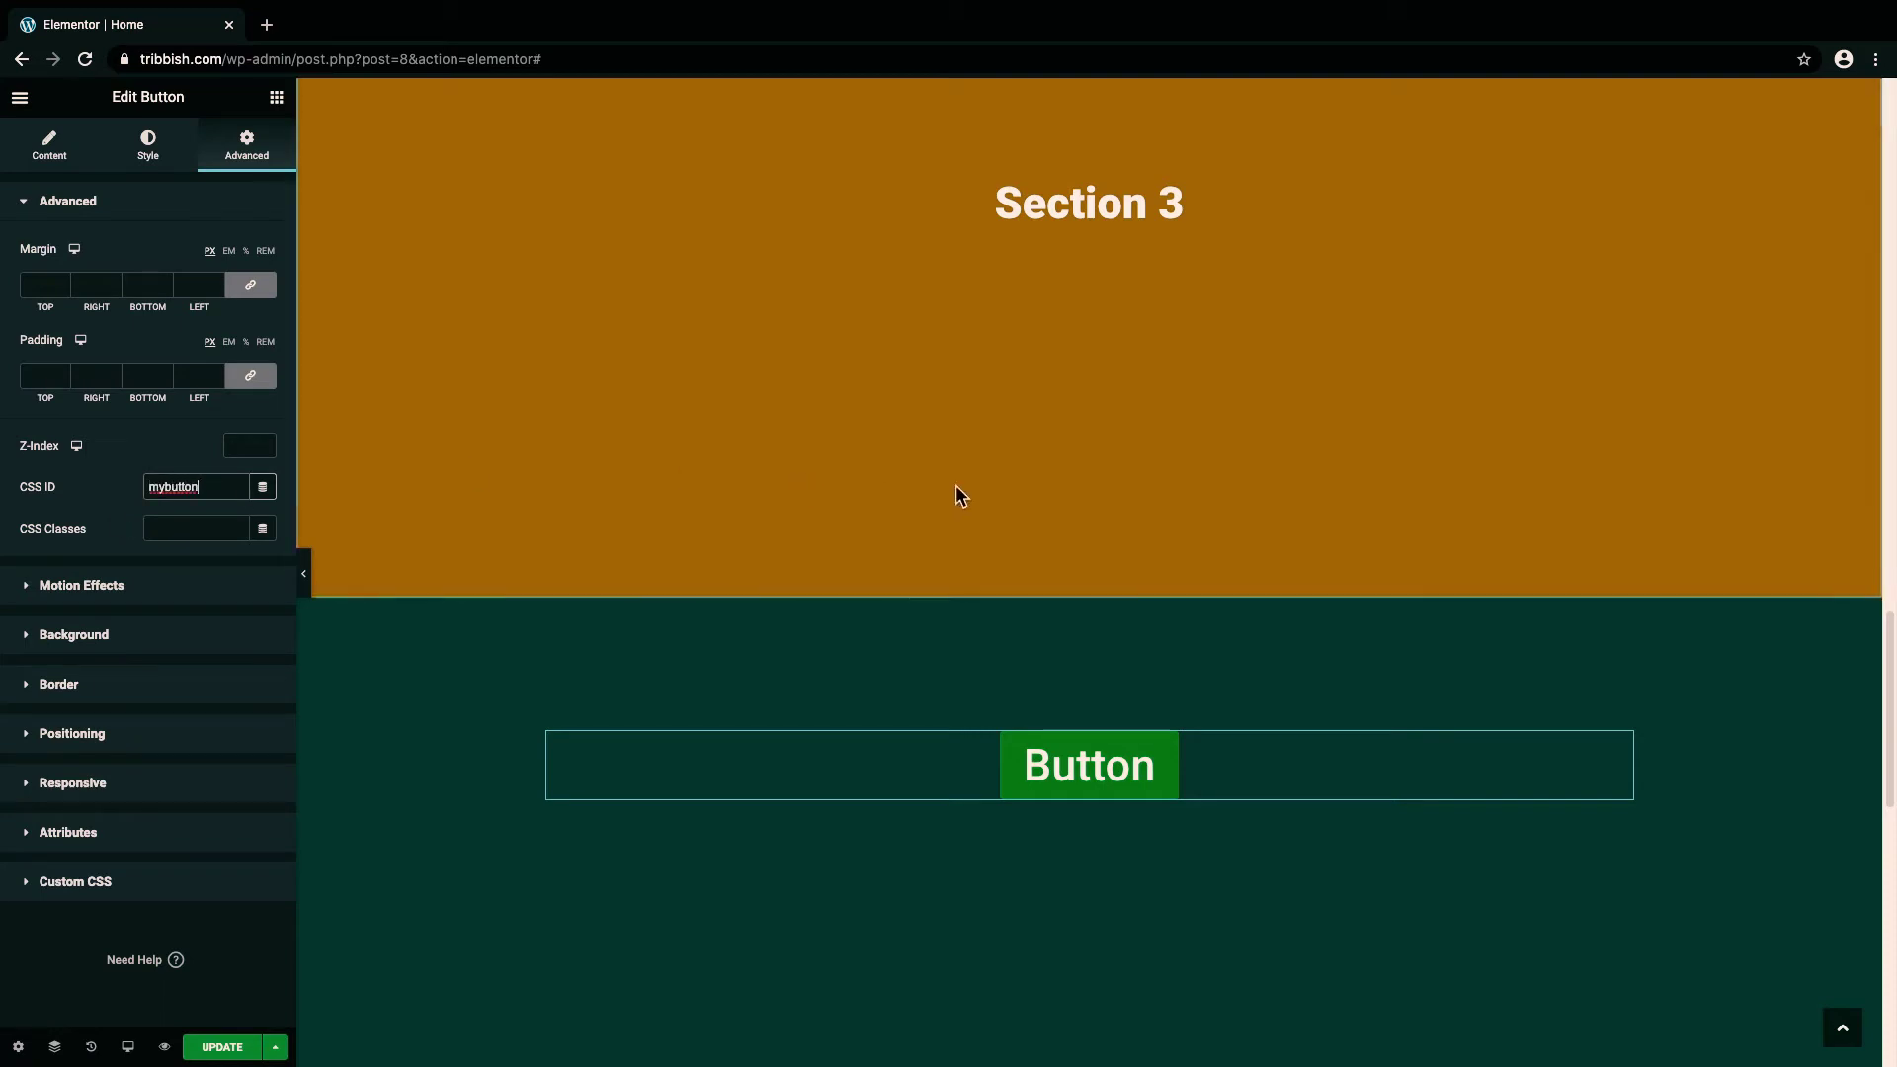
{"action": "scroll", "coordinate": [1204, 497], "scroll_direction": "up", "scroll_amount": 3}
{"action": "scroll", "coordinate": [1204, 496], "scroll_direction": "up", "scroll_amount": 4}
{"action": "scroll", "coordinate": [1203, 496], "scroll_direction": "up", "scroll_amount": 2}
{"action": "scroll", "coordinate": [1204, 509], "scroll_direction": "up", "scroll_amount": 4}
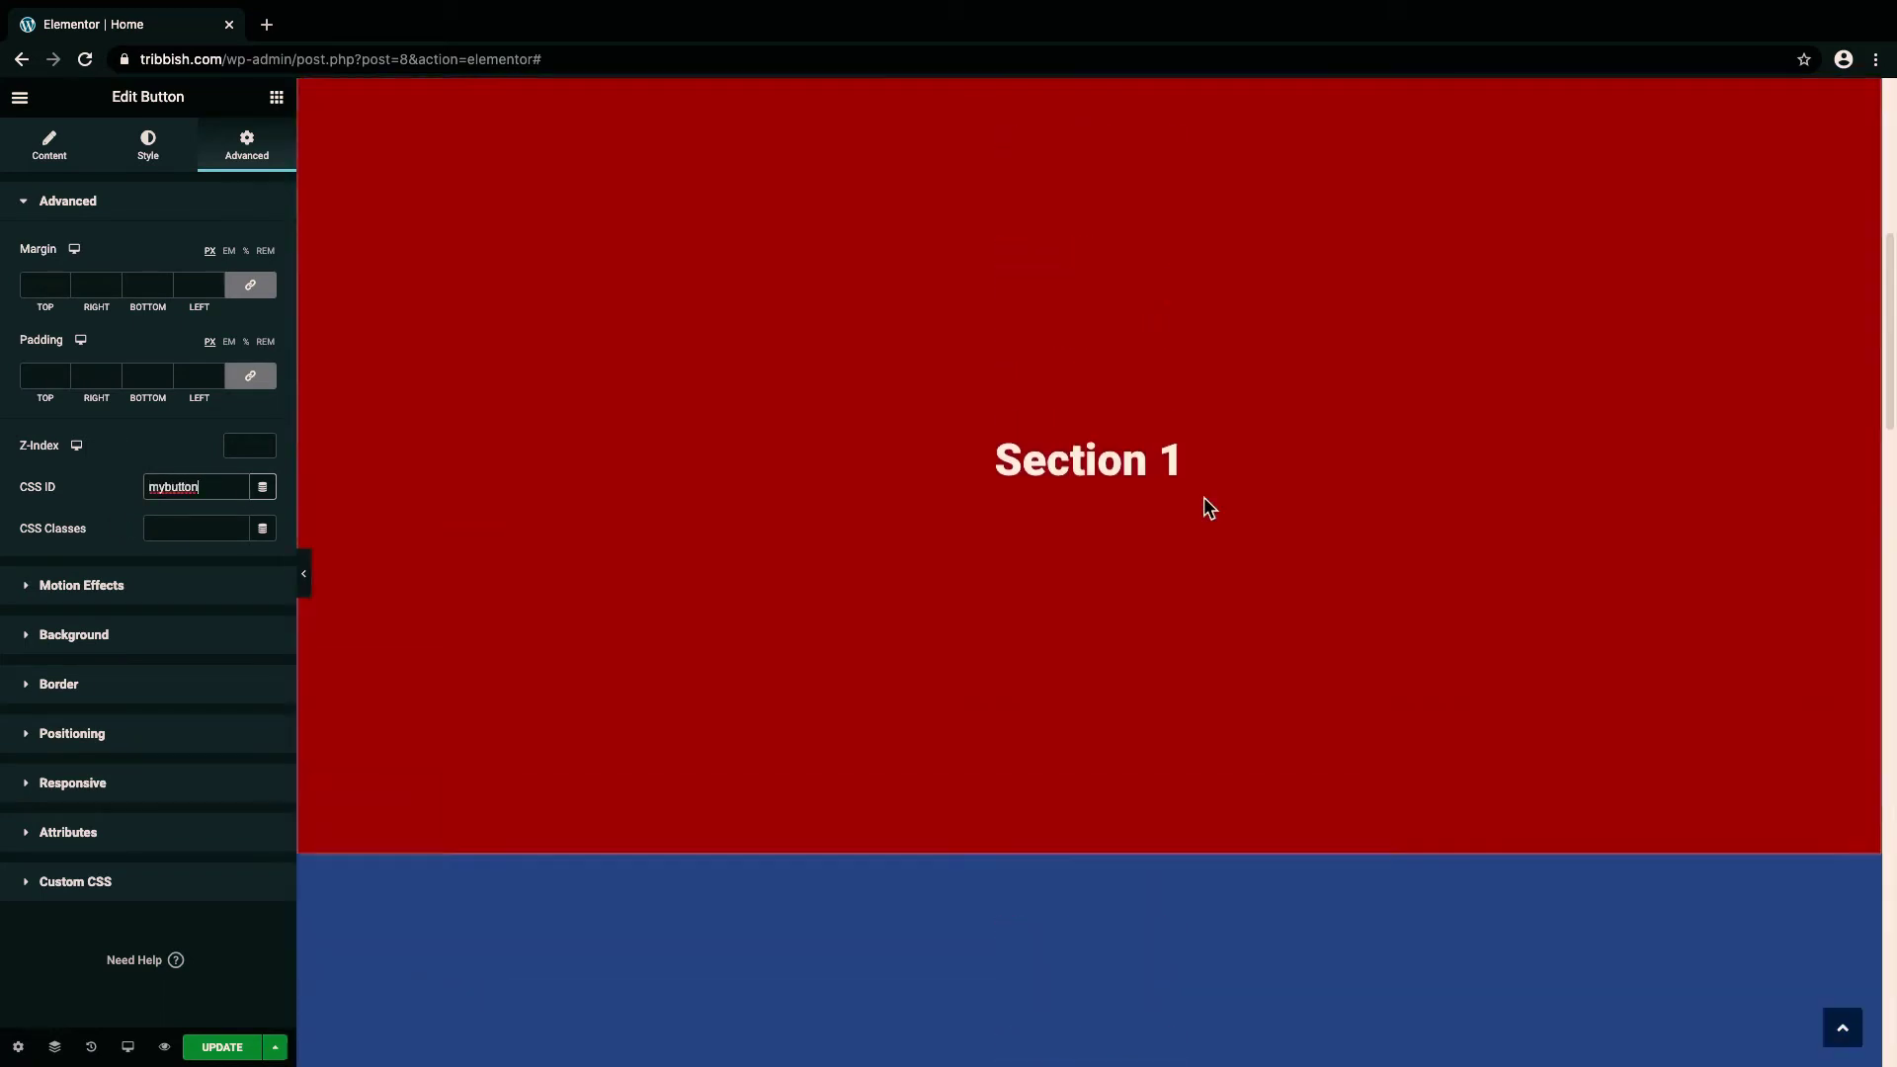
{"action": "scroll", "coordinate": [1204, 509], "scroll_direction": "up", "scroll_amount": 1}
{"action": "scroll", "coordinate": [1204, 509], "scroll_direction": "up", "scroll_amount": 1}
{"action": "scroll", "coordinate": [1204, 509], "scroll_direction": "up", "scroll_amount": 1}
{"action": "scroll", "coordinate": [1203, 509], "scroll_direction": "up", "scroll_amount": 2}
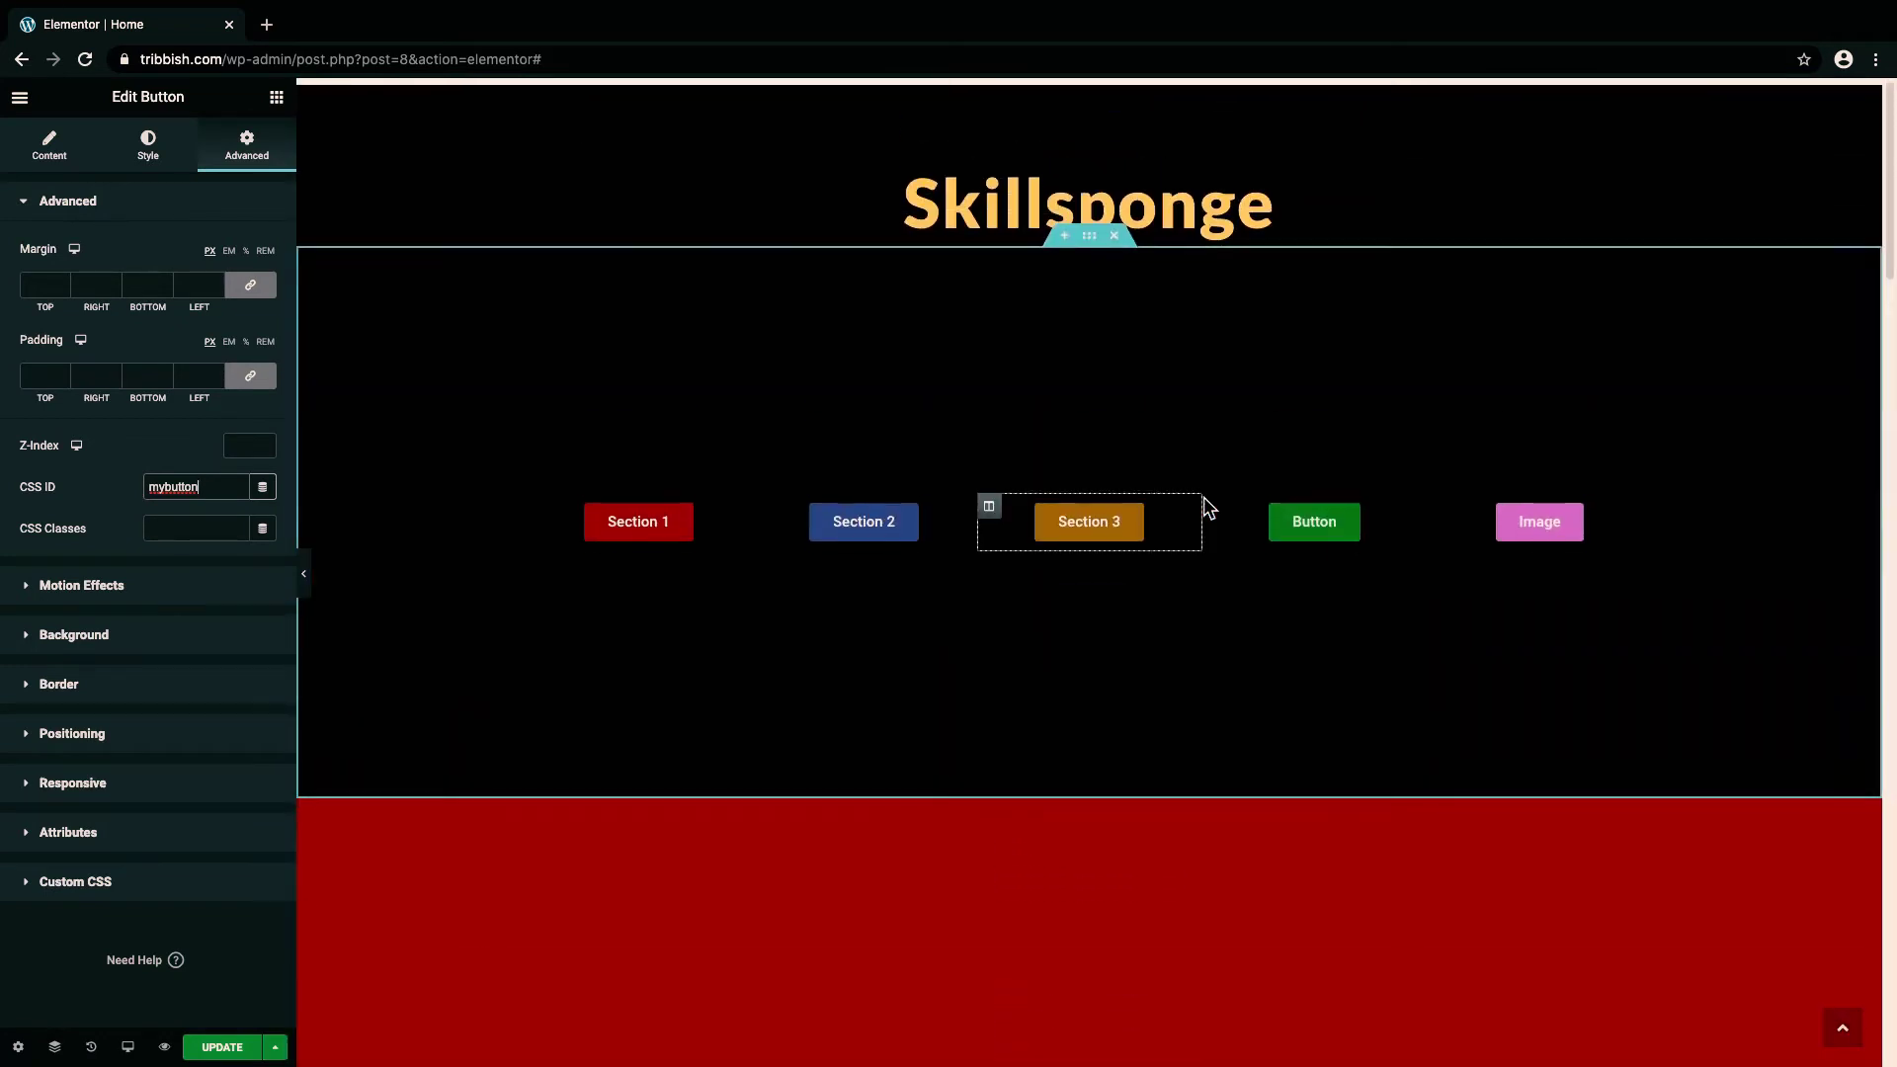
{"action": "left_click", "coordinate": [1304, 537]}
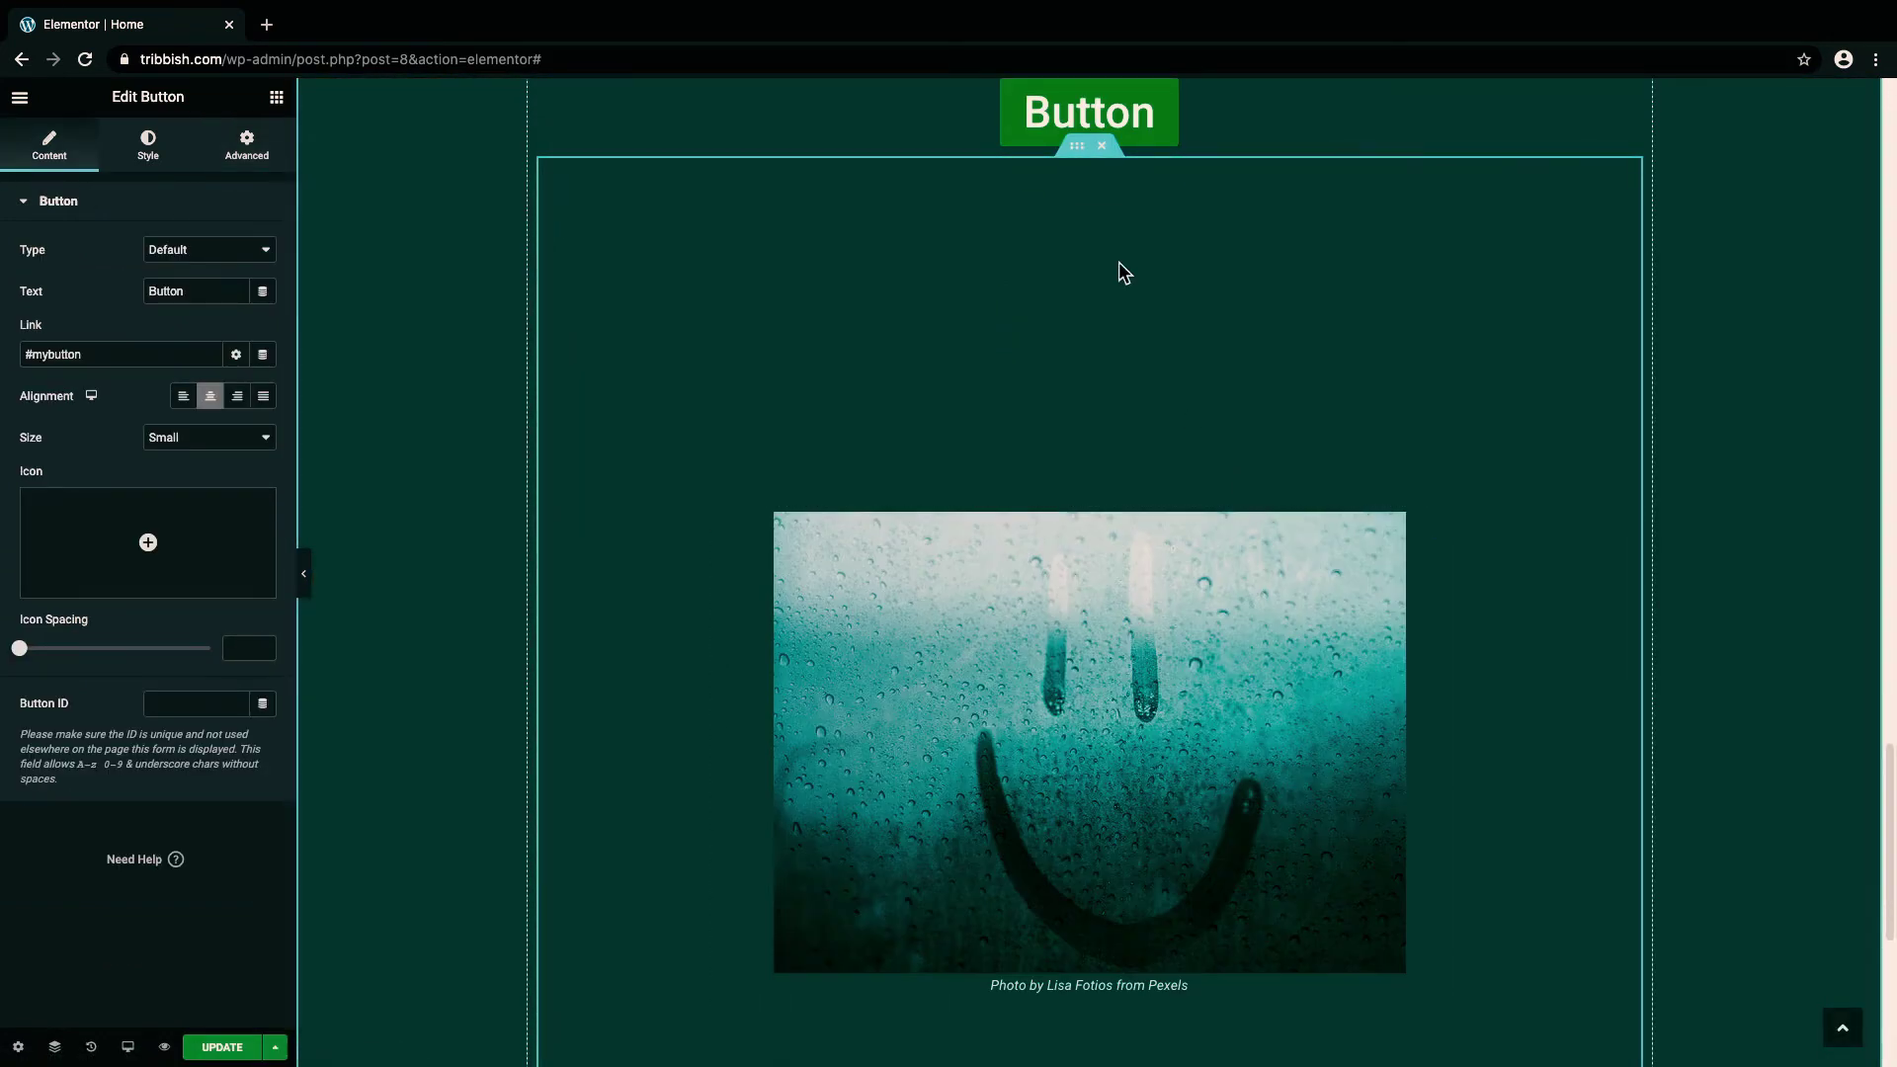
{"action": "scroll", "coordinate": [1218, 419], "scroll_direction": "up", "scroll_amount": 1}
{"action": "scroll", "coordinate": [1217, 407], "scroll_direction": "up", "scroll_amount": 5}
{"action": "scroll", "coordinate": [1217, 407], "scroll_direction": "up", "scroll_amount": 10}
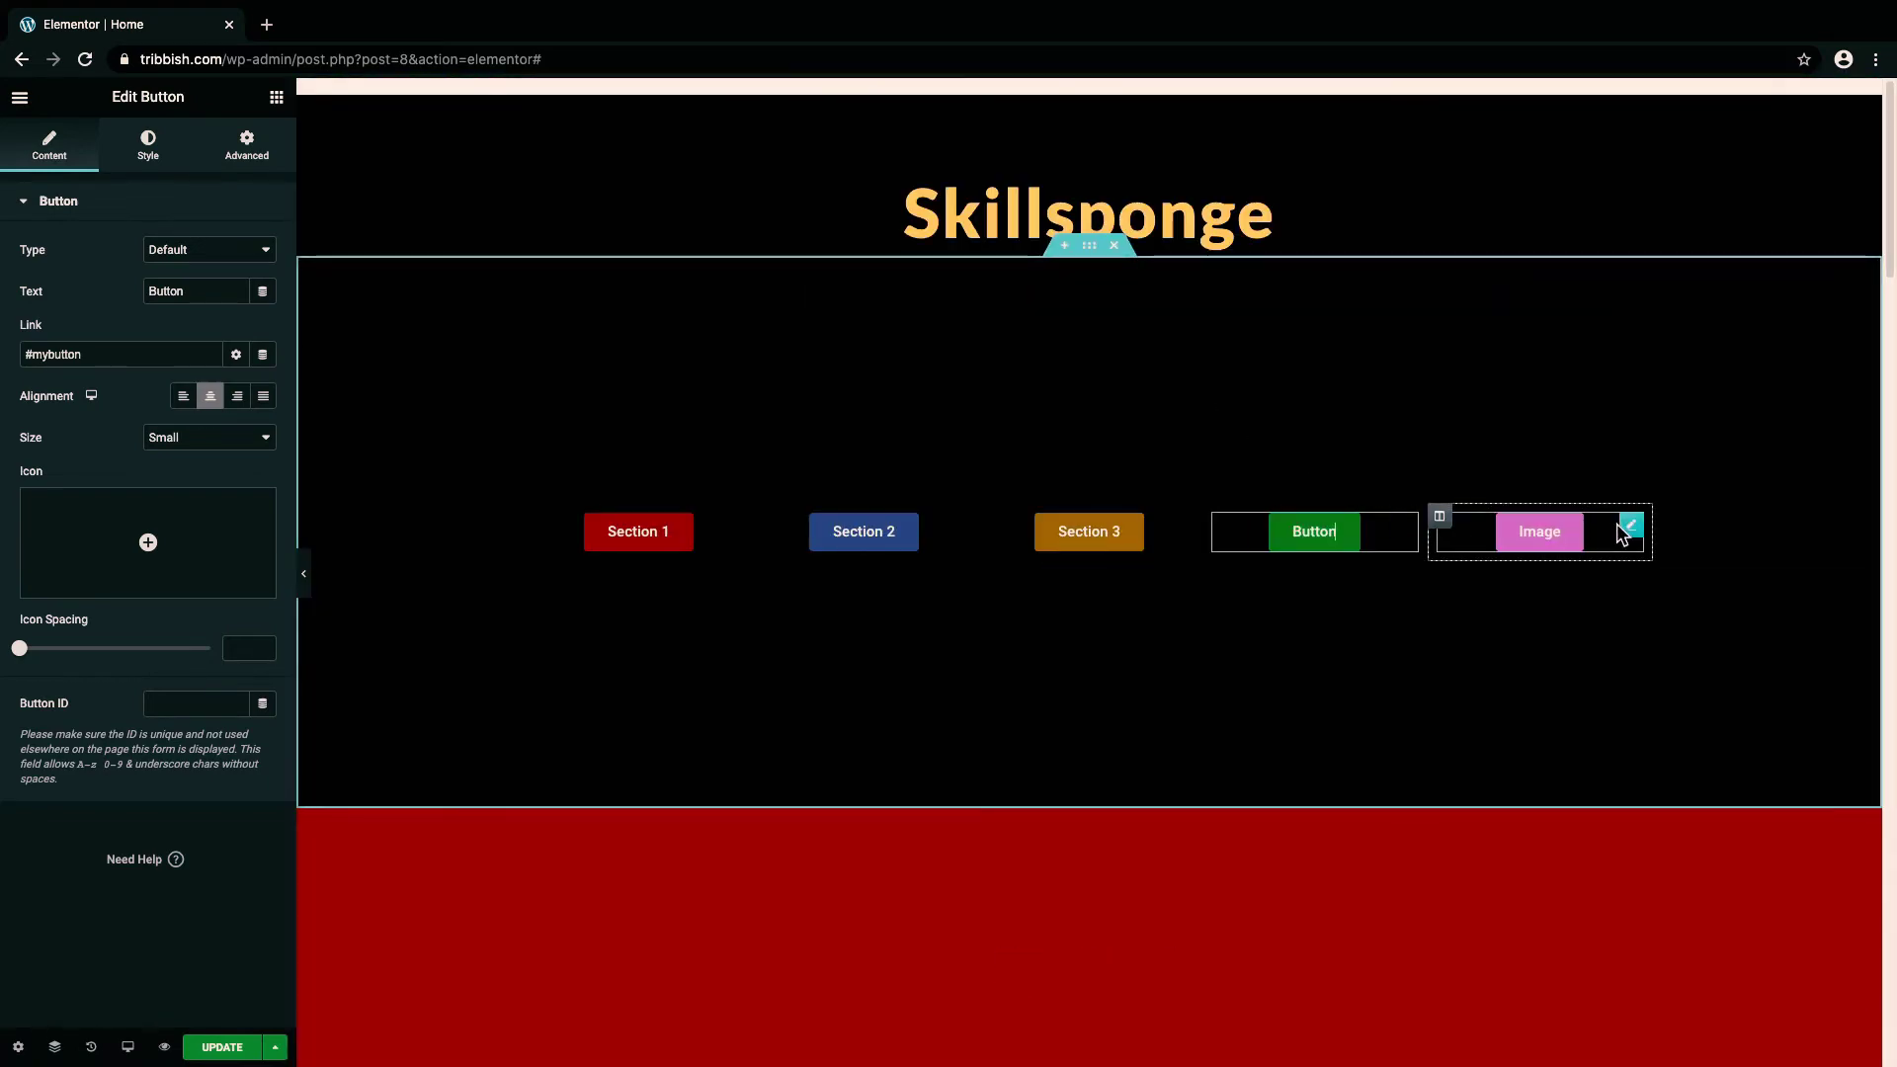
Step: Enter '#image' as the pink Image menu button's link
{"action": "left_click", "coordinate": [1629, 527]}
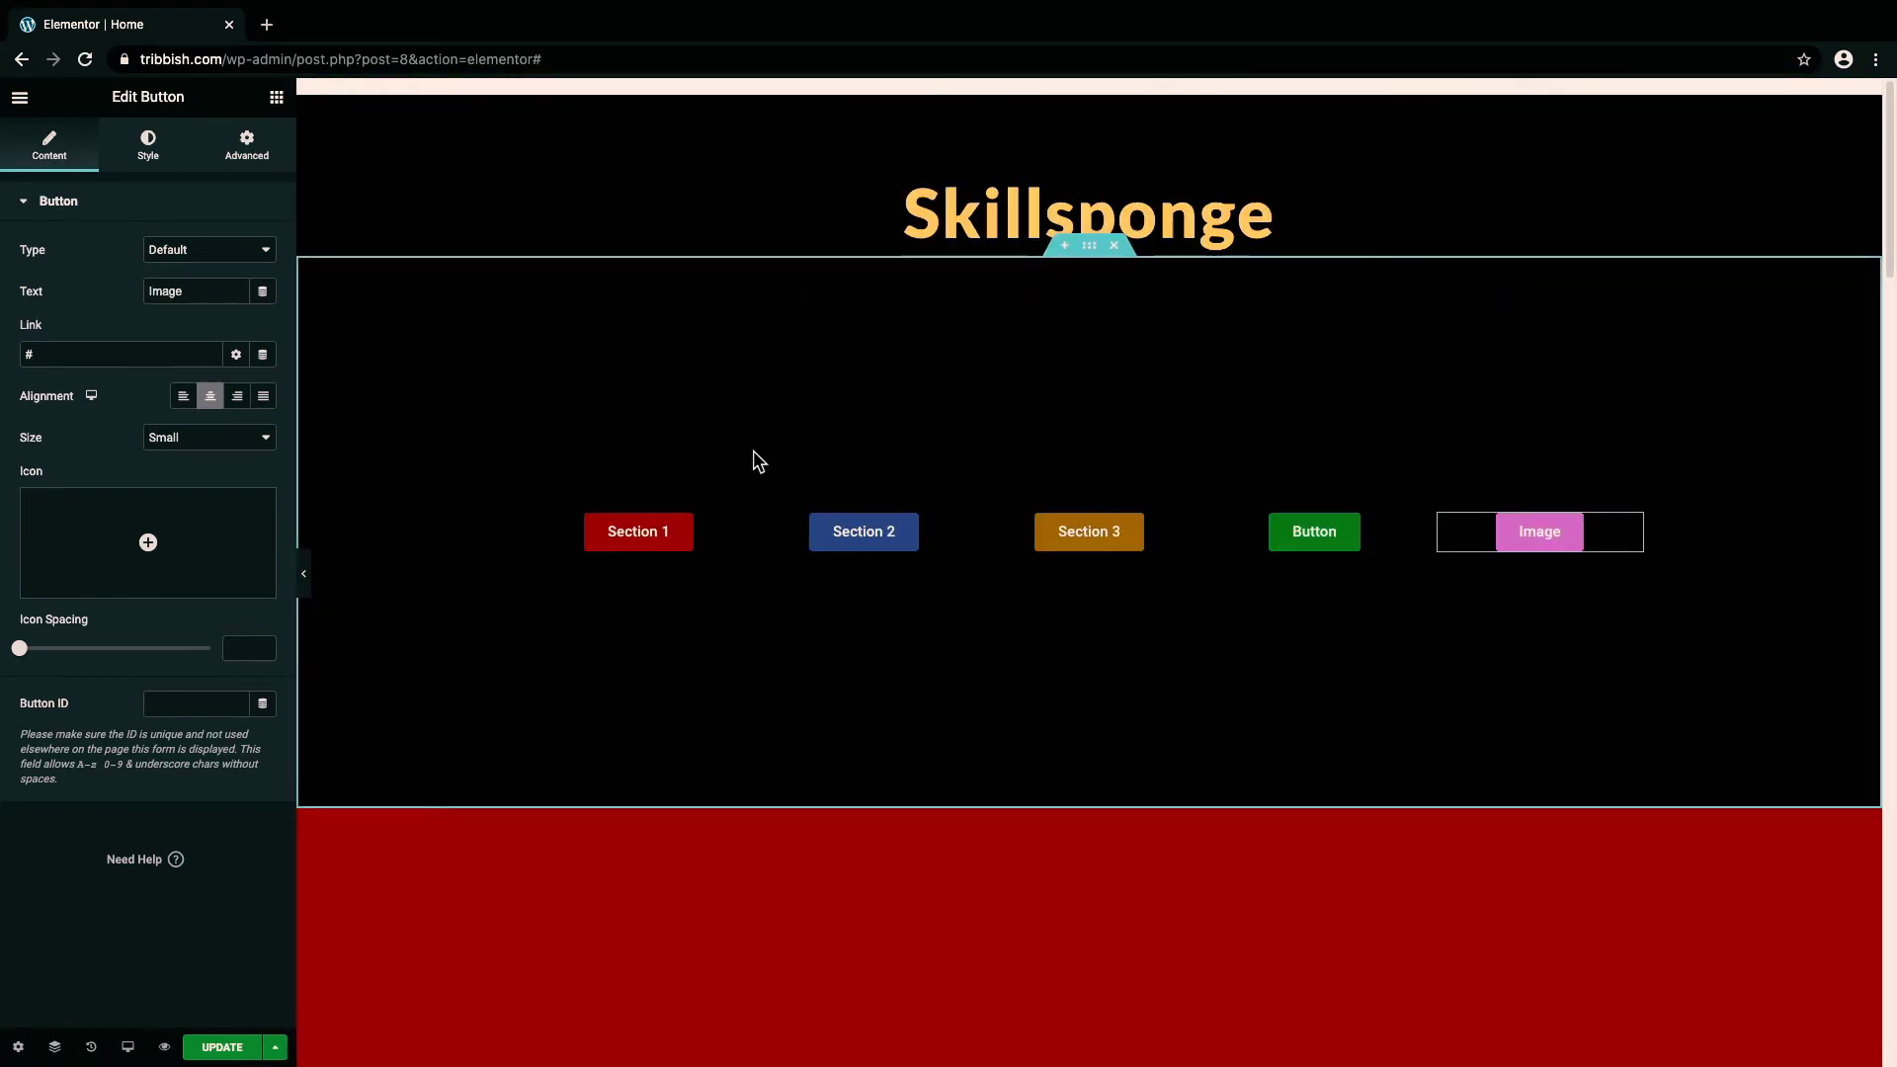
{"action": "scroll", "coordinate": [755, 461], "scroll_direction": "down", "scroll_amount": 1}
{"action": "scroll", "coordinate": [754, 462], "scroll_direction": "down", "scroll_amount": 1}
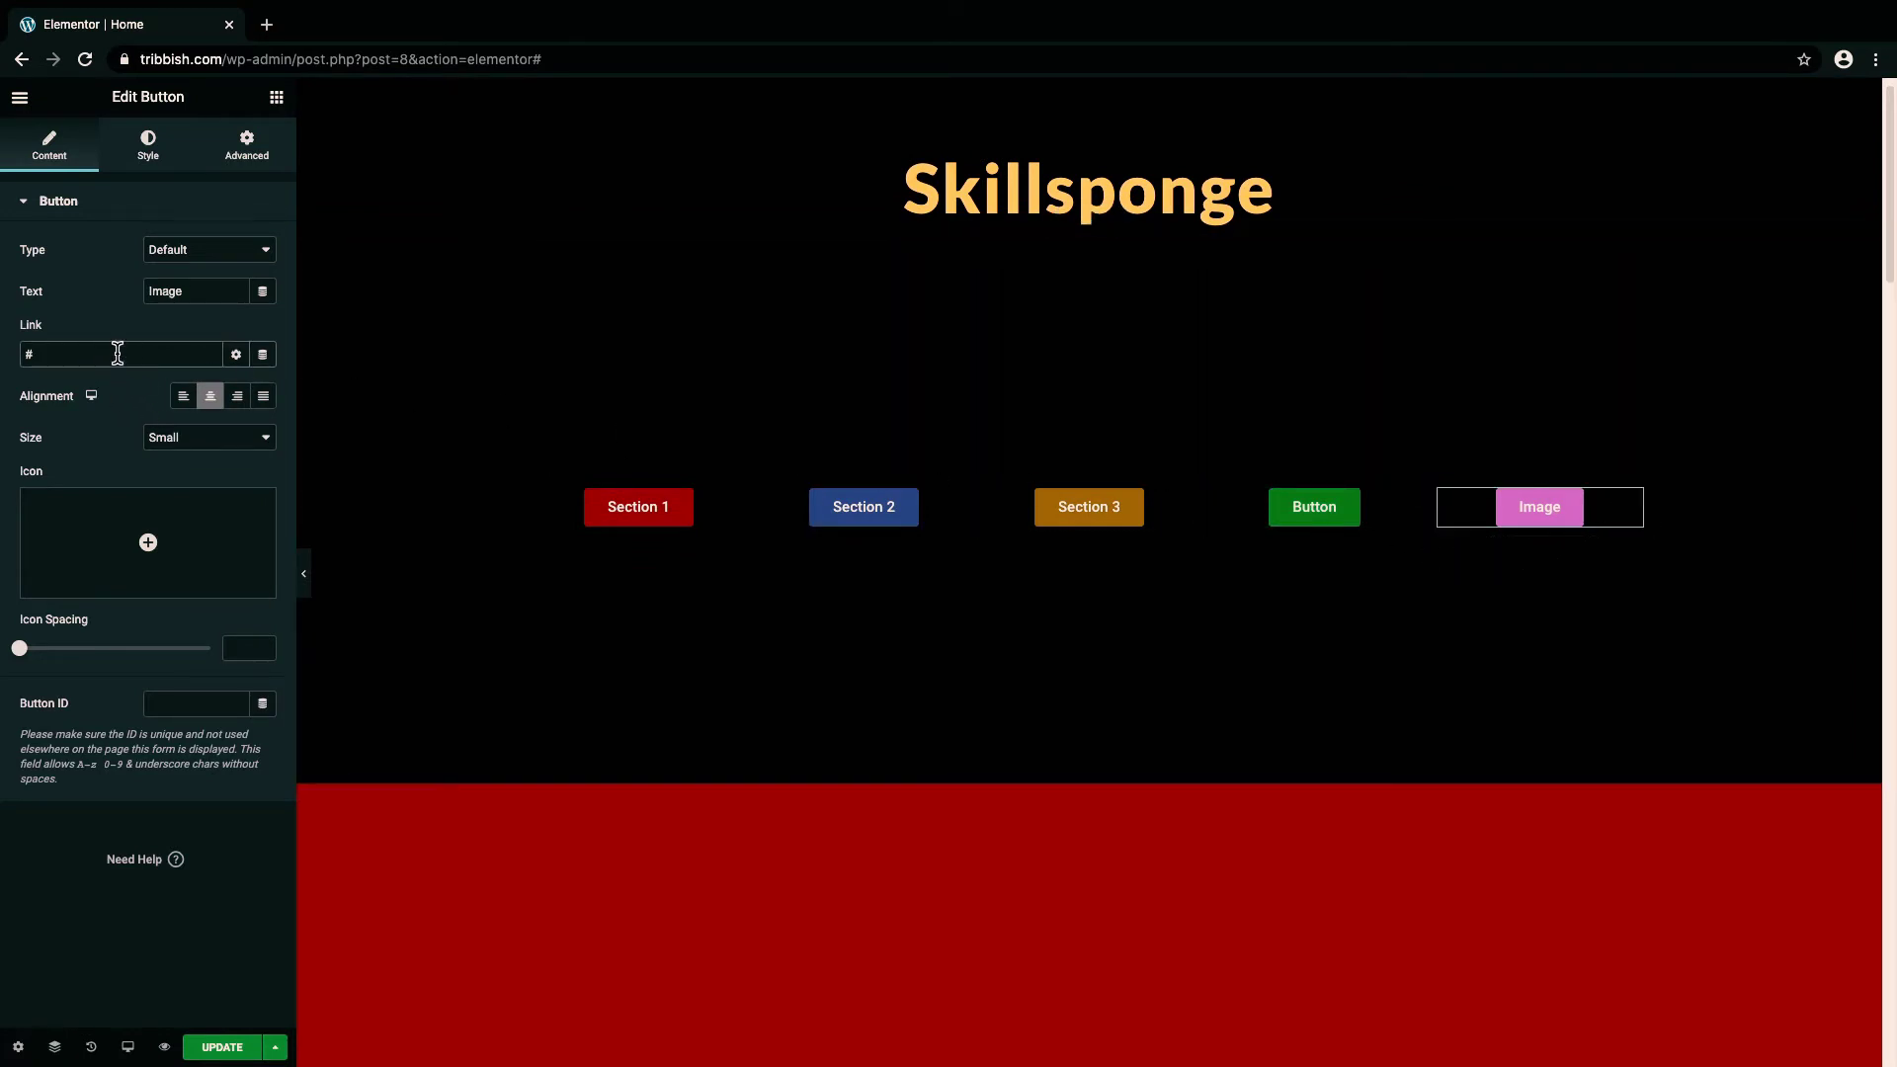
{"action": "type", "text": "image"}
{"action": "scroll", "coordinate": [1097, 593], "scroll_direction": "down", "scroll_amount": 3}
{"action": "scroll", "coordinate": [1097, 594], "scroll_direction": "down", "scroll_amount": 7}
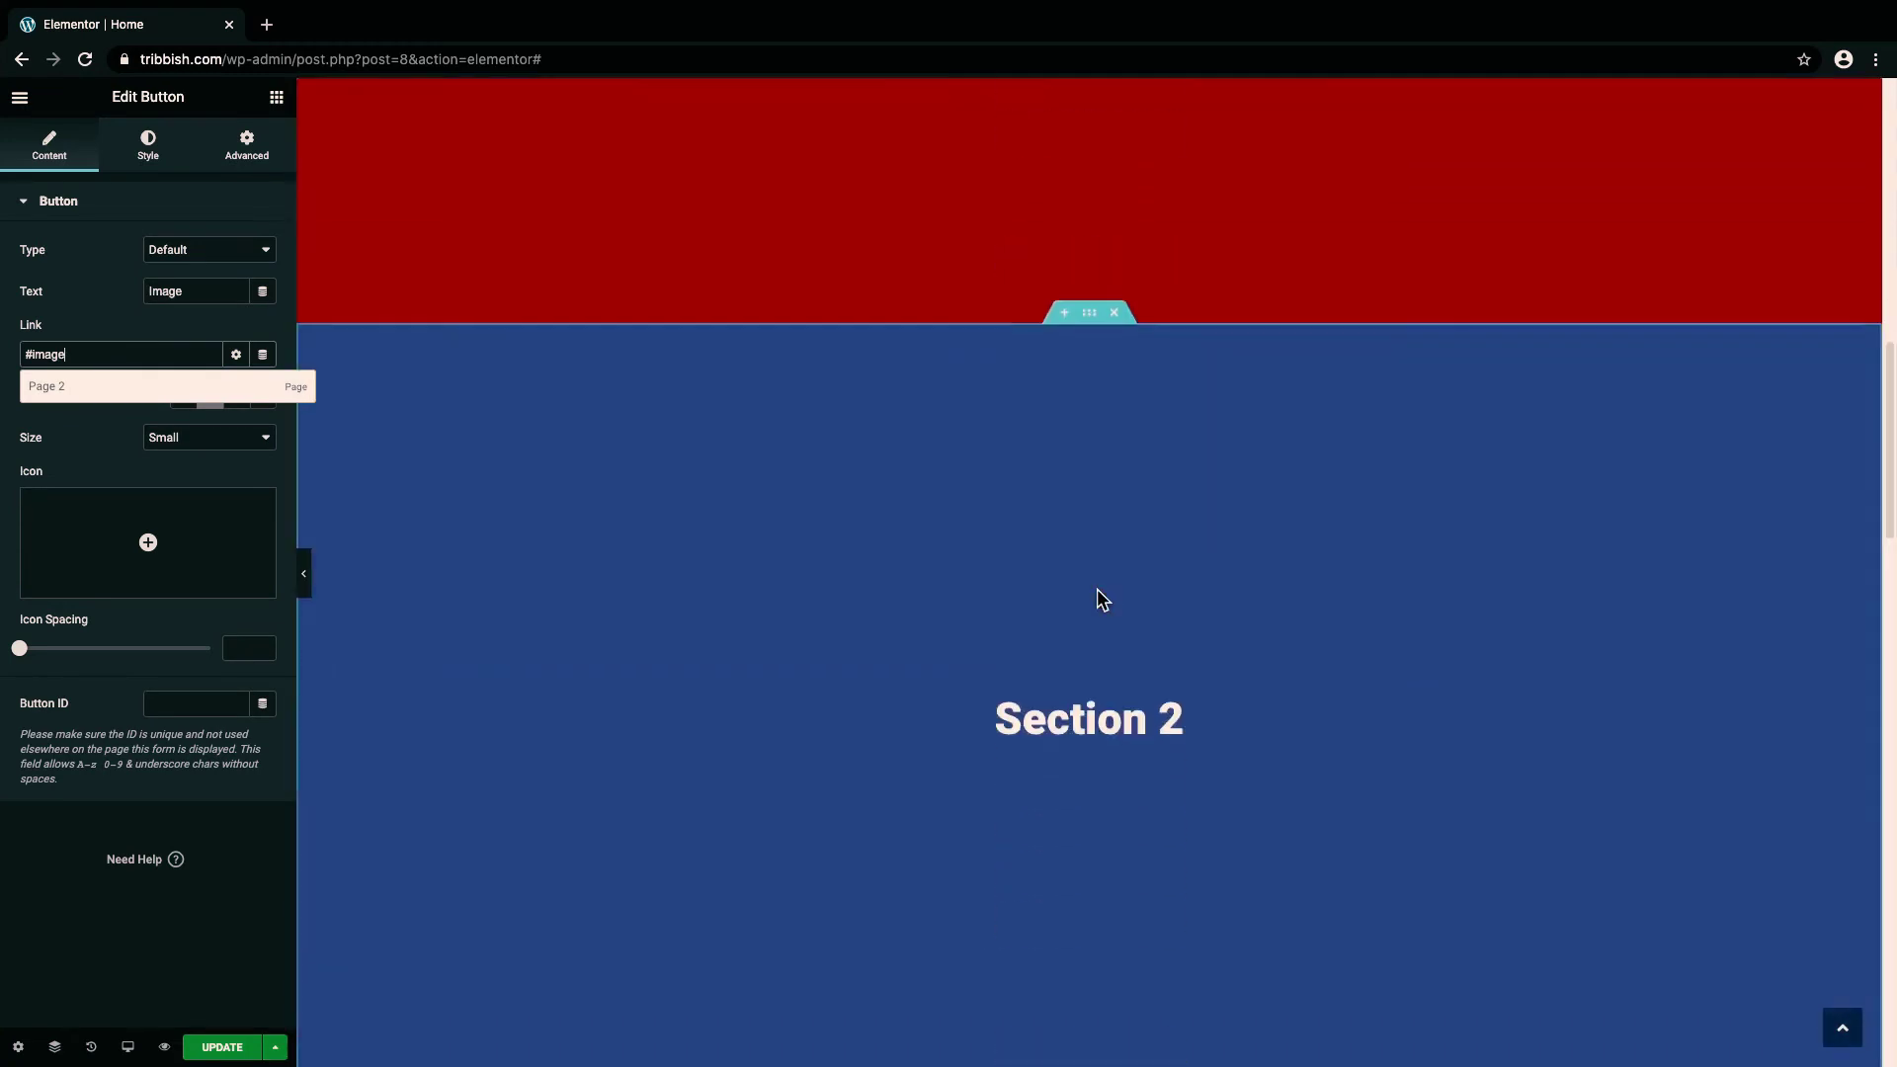
{"action": "scroll", "coordinate": [1097, 599], "scroll_direction": "down", "scroll_amount": 3}
{"action": "scroll", "coordinate": [1097, 599], "scroll_direction": "down", "scroll_amount": 5}
{"action": "scroll", "coordinate": [1097, 600], "scroll_direction": "down", "scroll_amount": 3}
{"action": "scroll", "coordinate": [1096, 599], "scroll_direction": "down", "scroll_amount": 1}
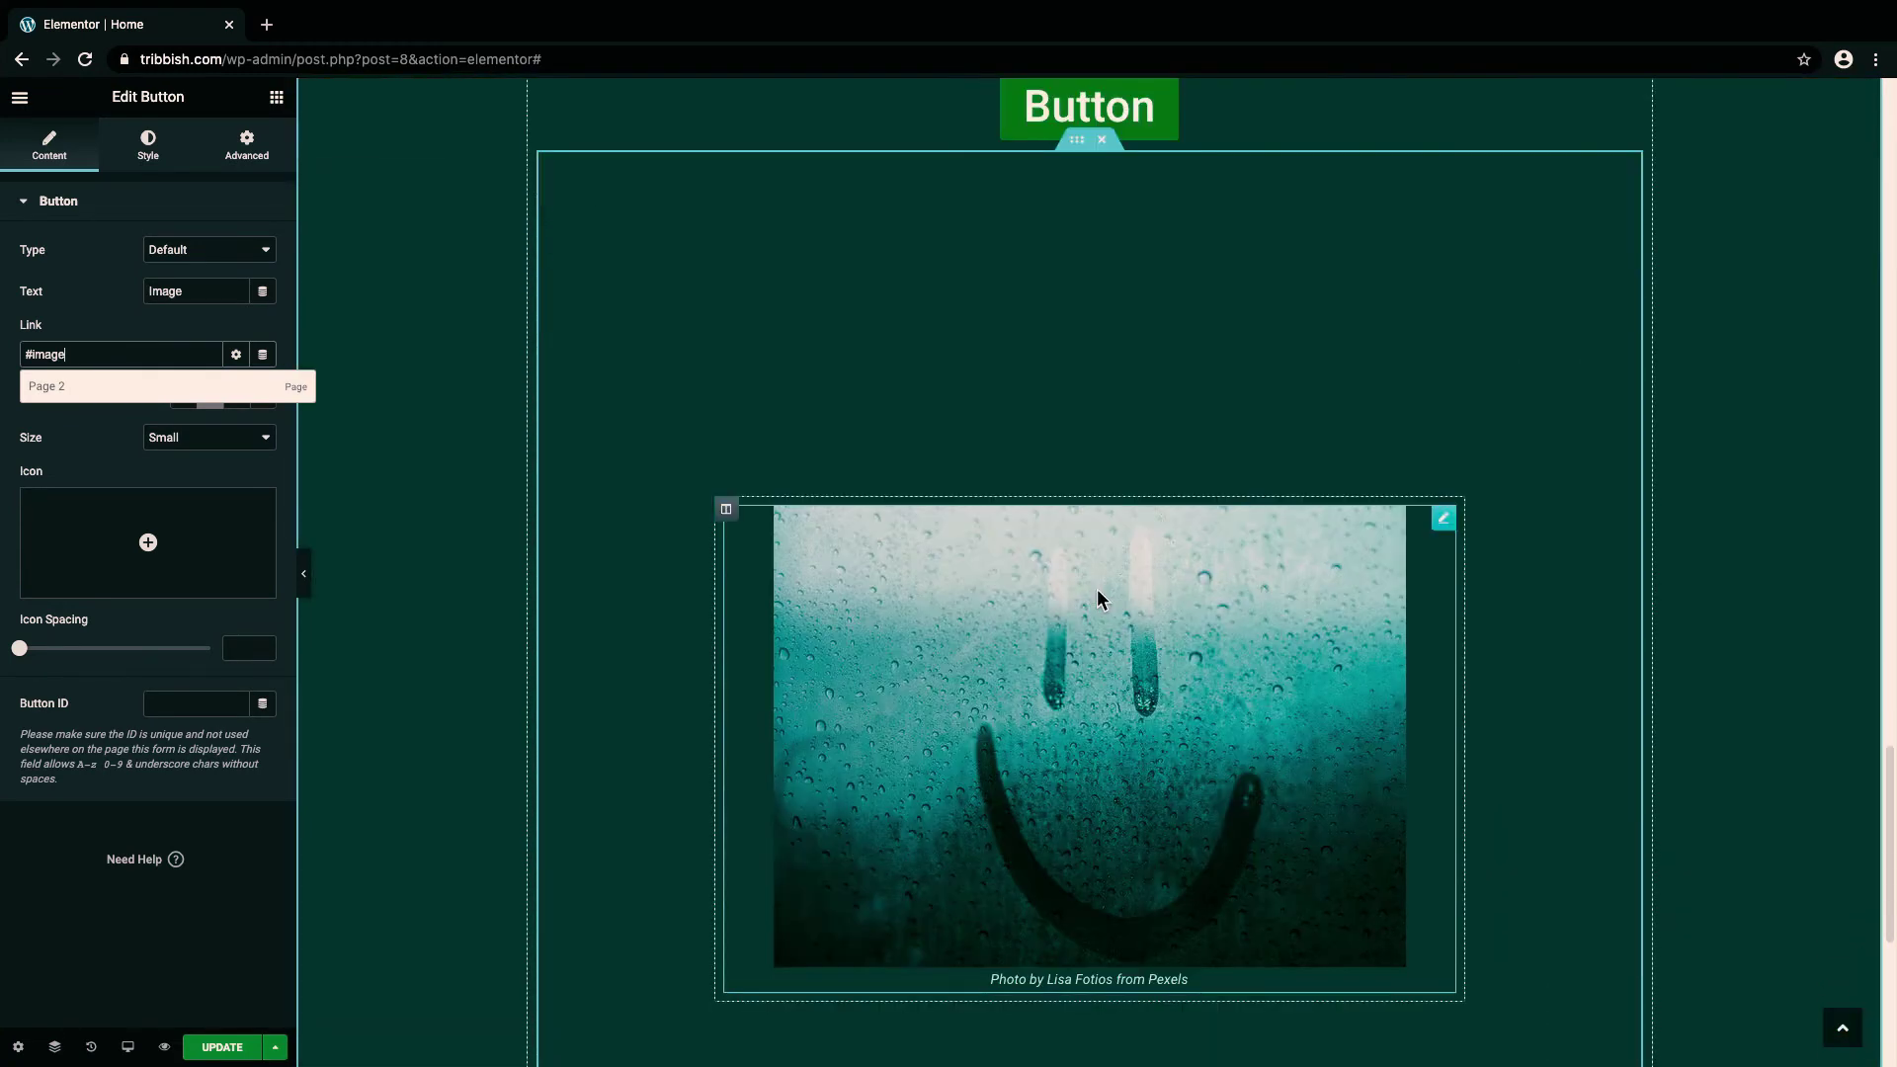
Step: Set the photo widget's CSS ID to 'image' and verify the Image button jumps to it
{"action": "left_click", "coordinate": [1437, 516]}
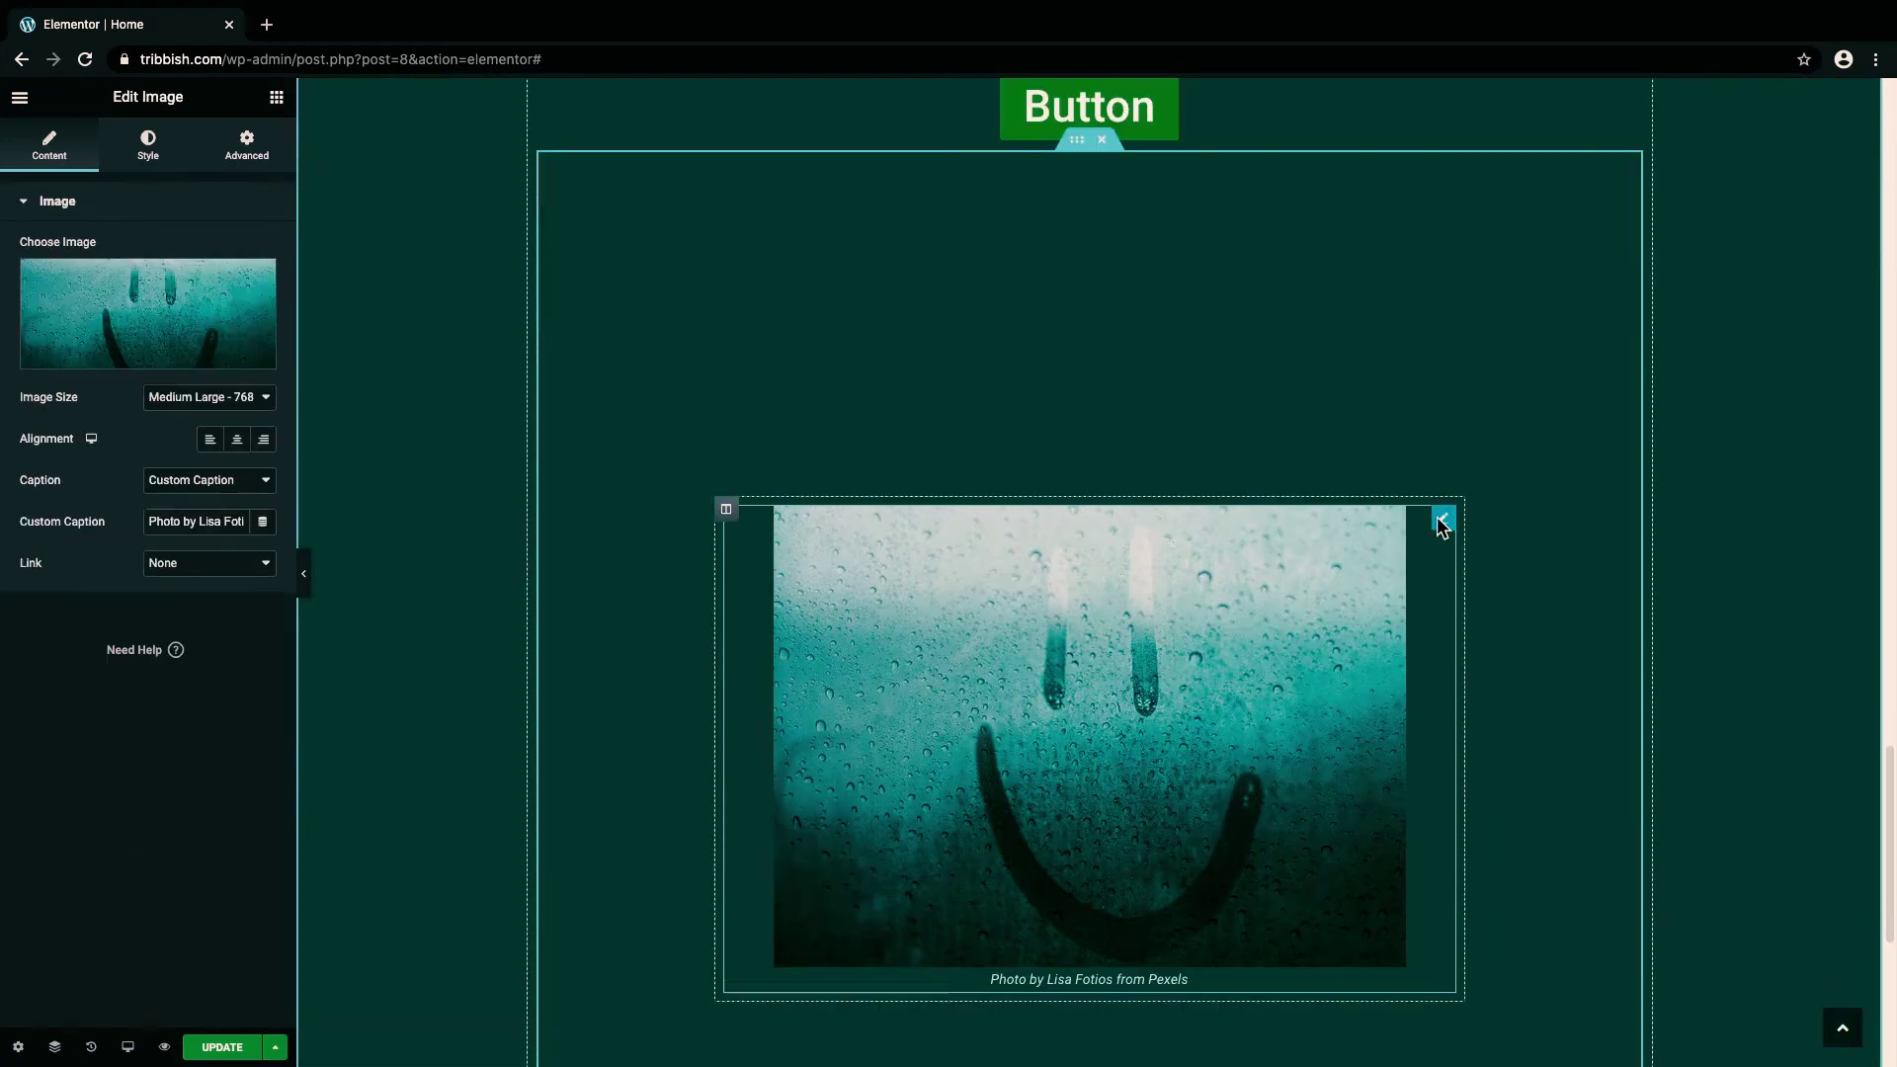
{"action": "left_click", "coordinate": [248, 150]}
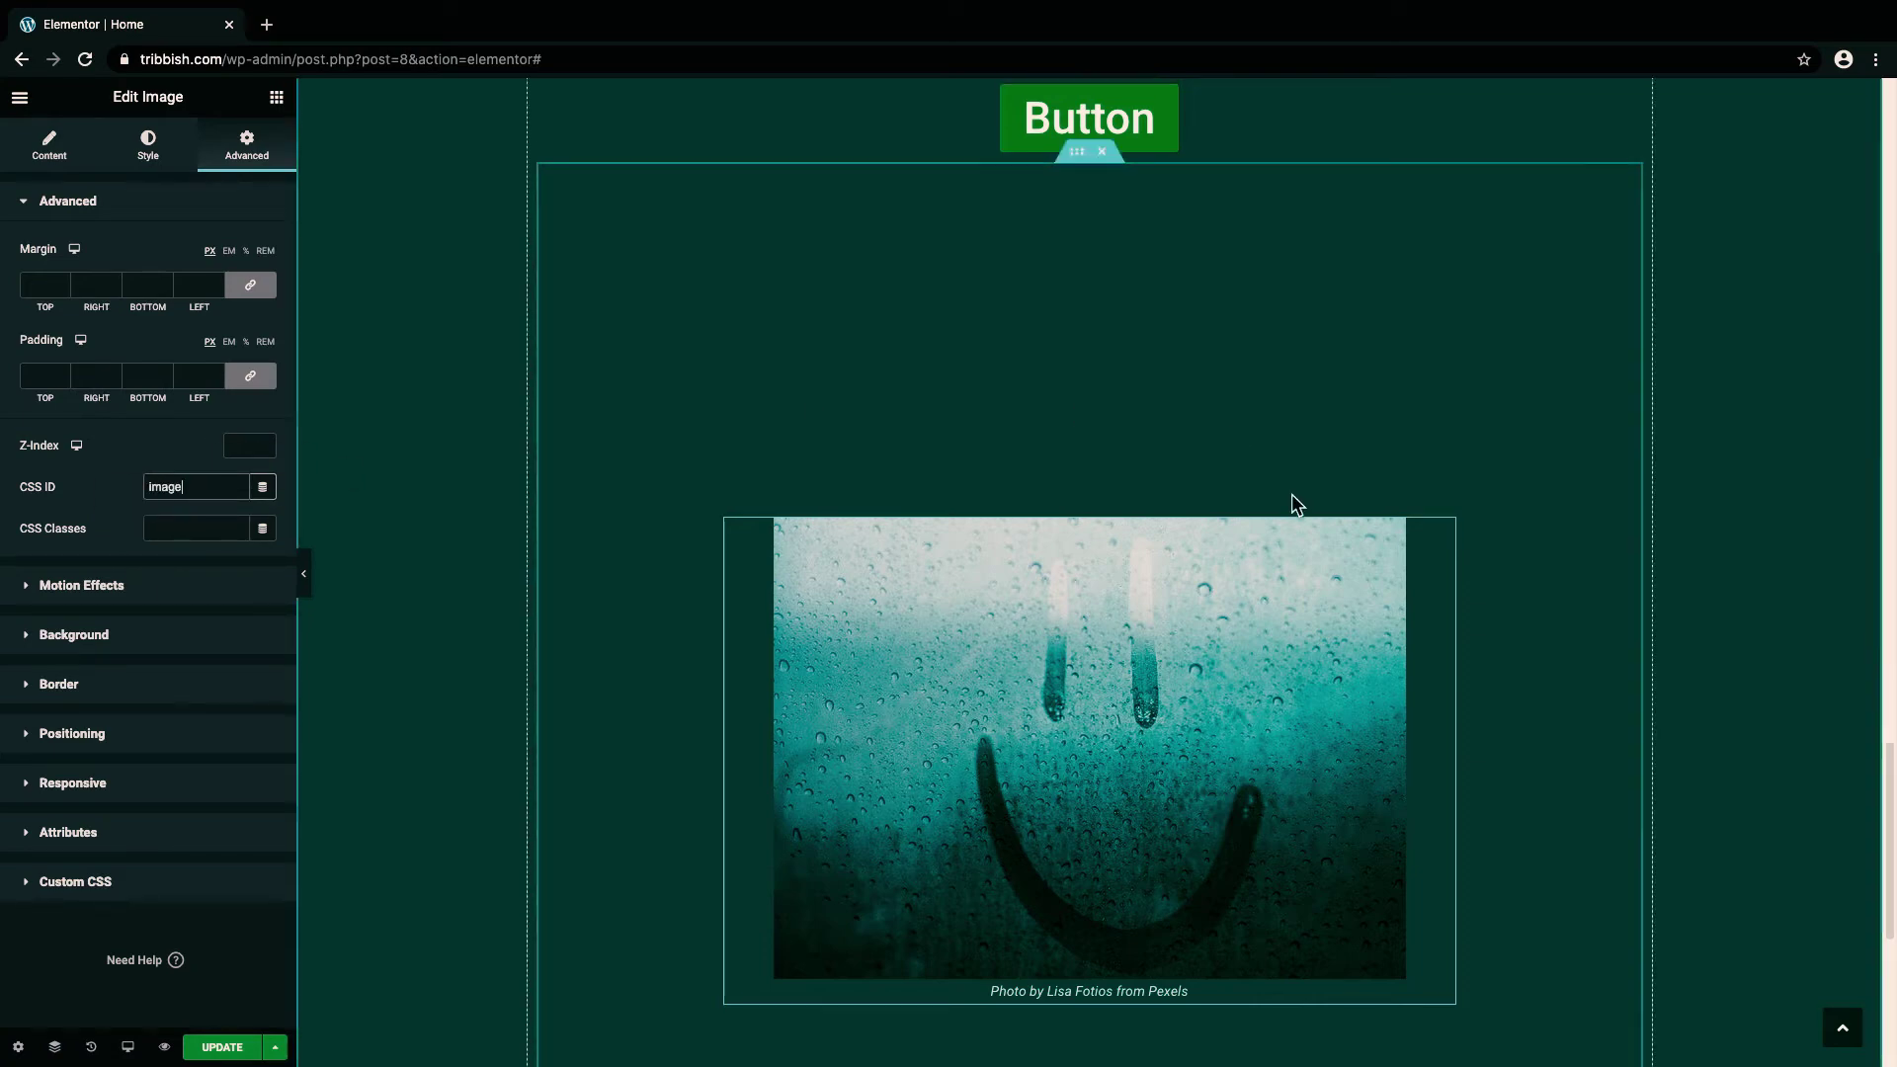
{"action": "scroll", "coordinate": [1260, 579], "scroll_direction": "up", "scroll_amount": 2}
{"action": "scroll", "coordinate": [1262, 578], "scroll_direction": "up", "scroll_amount": 5}
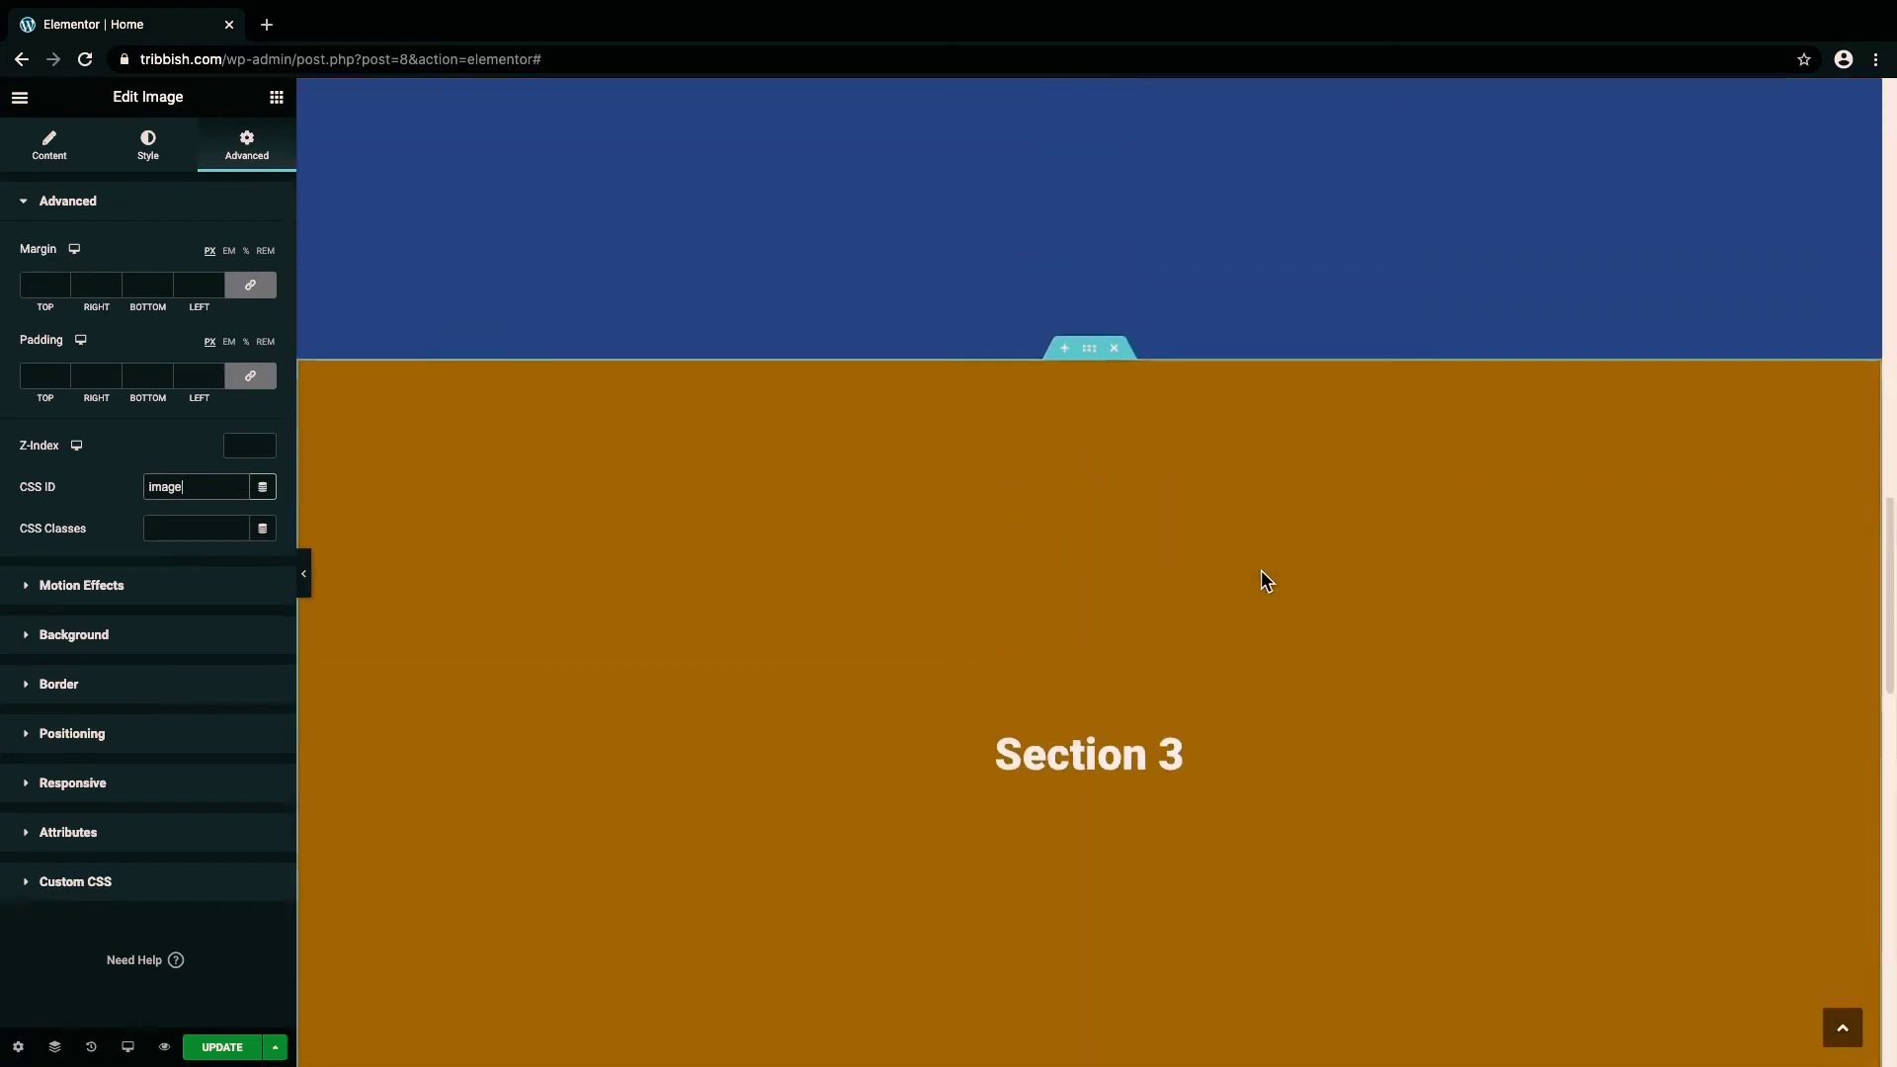
{"action": "scroll", "coordinate": [1261, 578], "scroll_direction": "up", "scroll_amount": 5}
{"action": "scroll", "coordinate": [1262, 578], "scroll_direction": "down", "scroll_amount": 1}
{"action": "scroll", "coordinate": [1261, 578], "scroll_direction": "up", "scroll_amount": 2}
{"action": "scroll", "coordinate": [1260, 580], "scroll_direction": "up", "scroll_amount": 5}
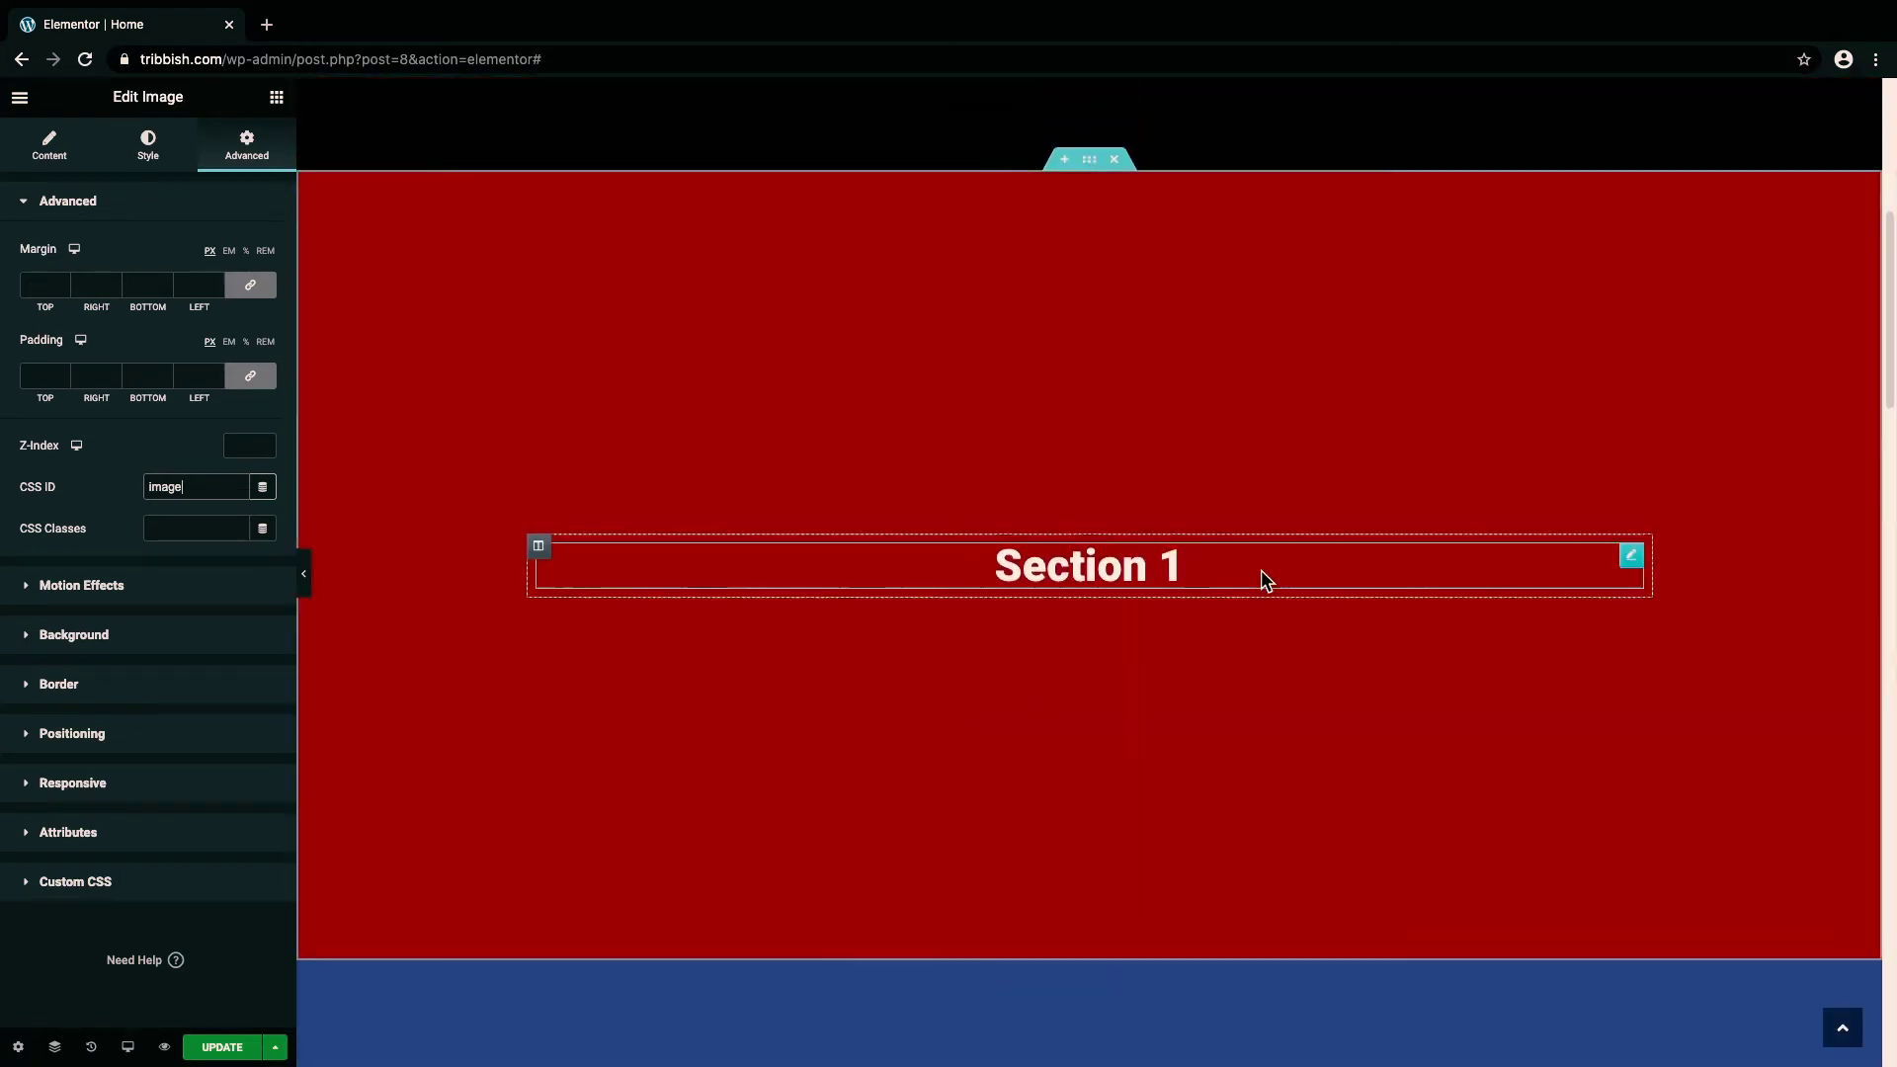
{"action": "scroll", "coordinate": [1261, 579], "scroll_direction": "up", "scroll_amount": 3}
{"action": "left_click", "coordinate": [1537, 170]}
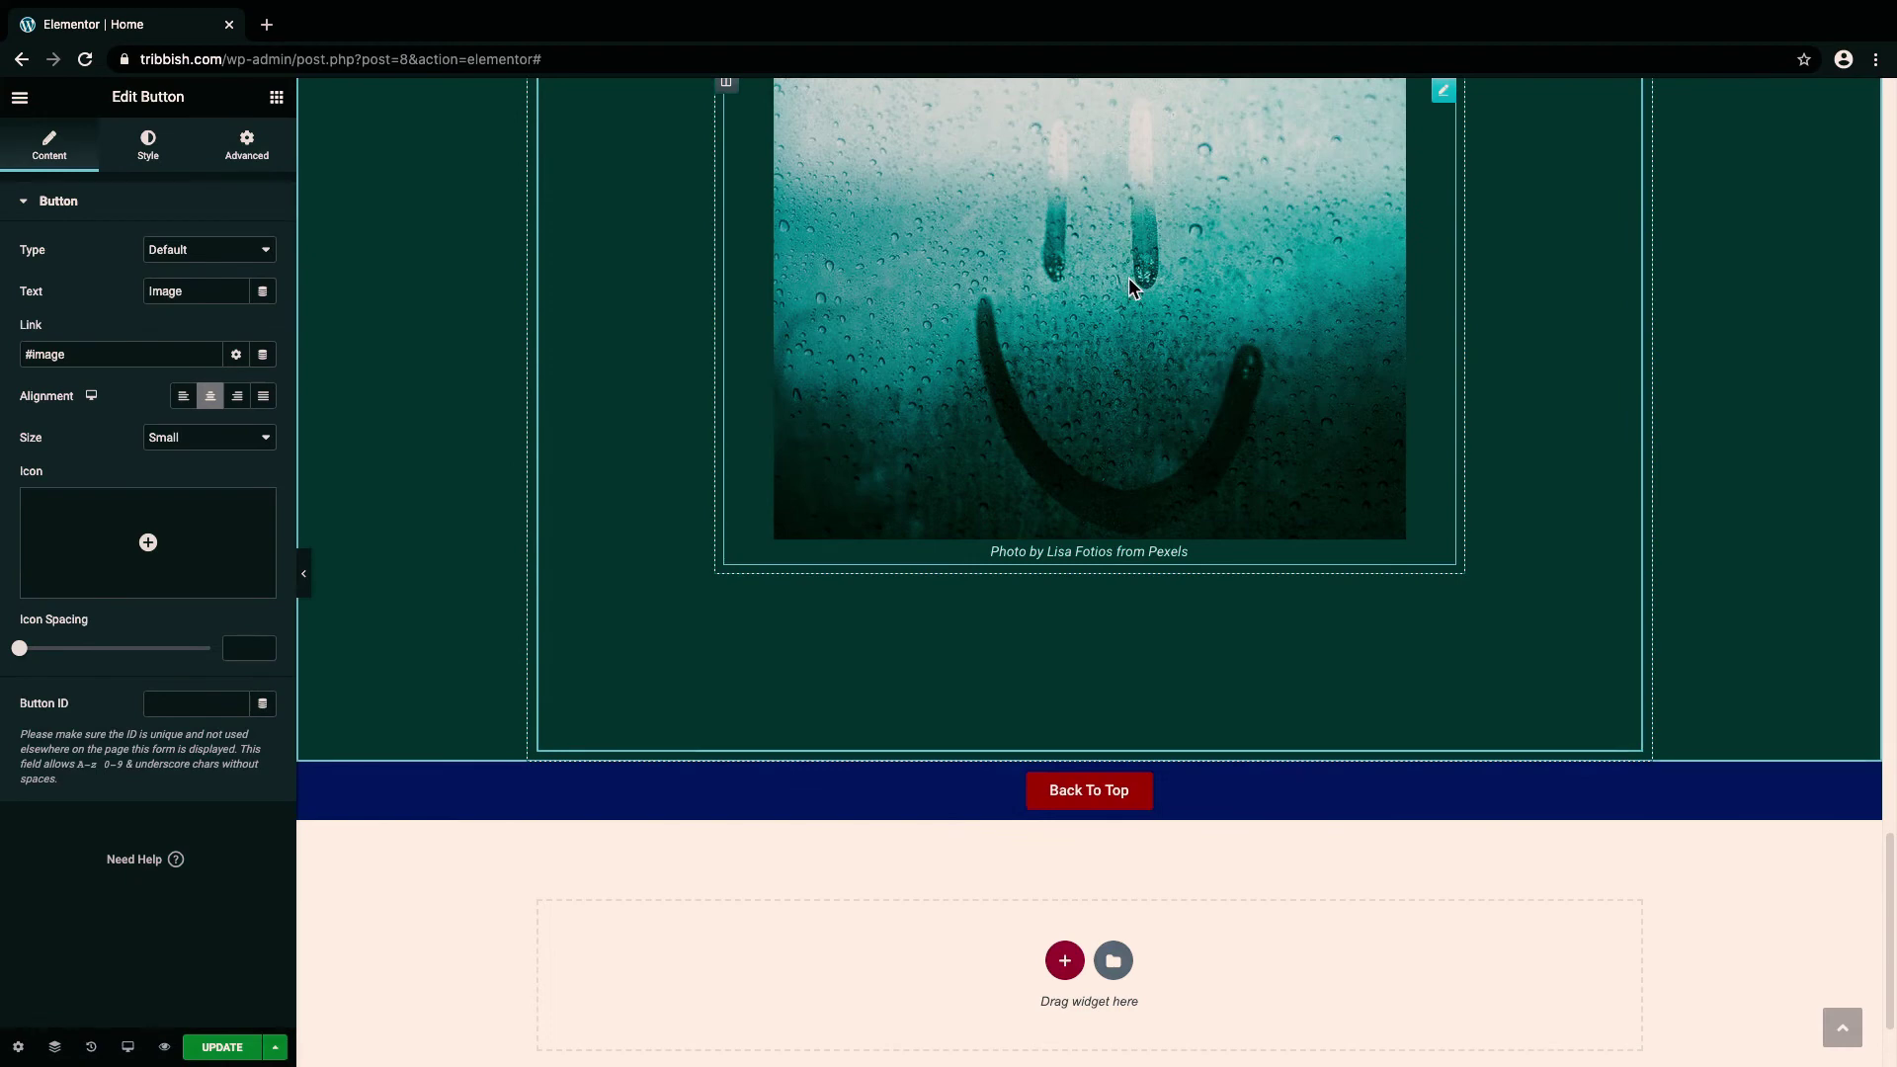
{"action": "scroll", "coordinate": [1177, 628], "scroll_direction": "up", "scroll_amount": 1}
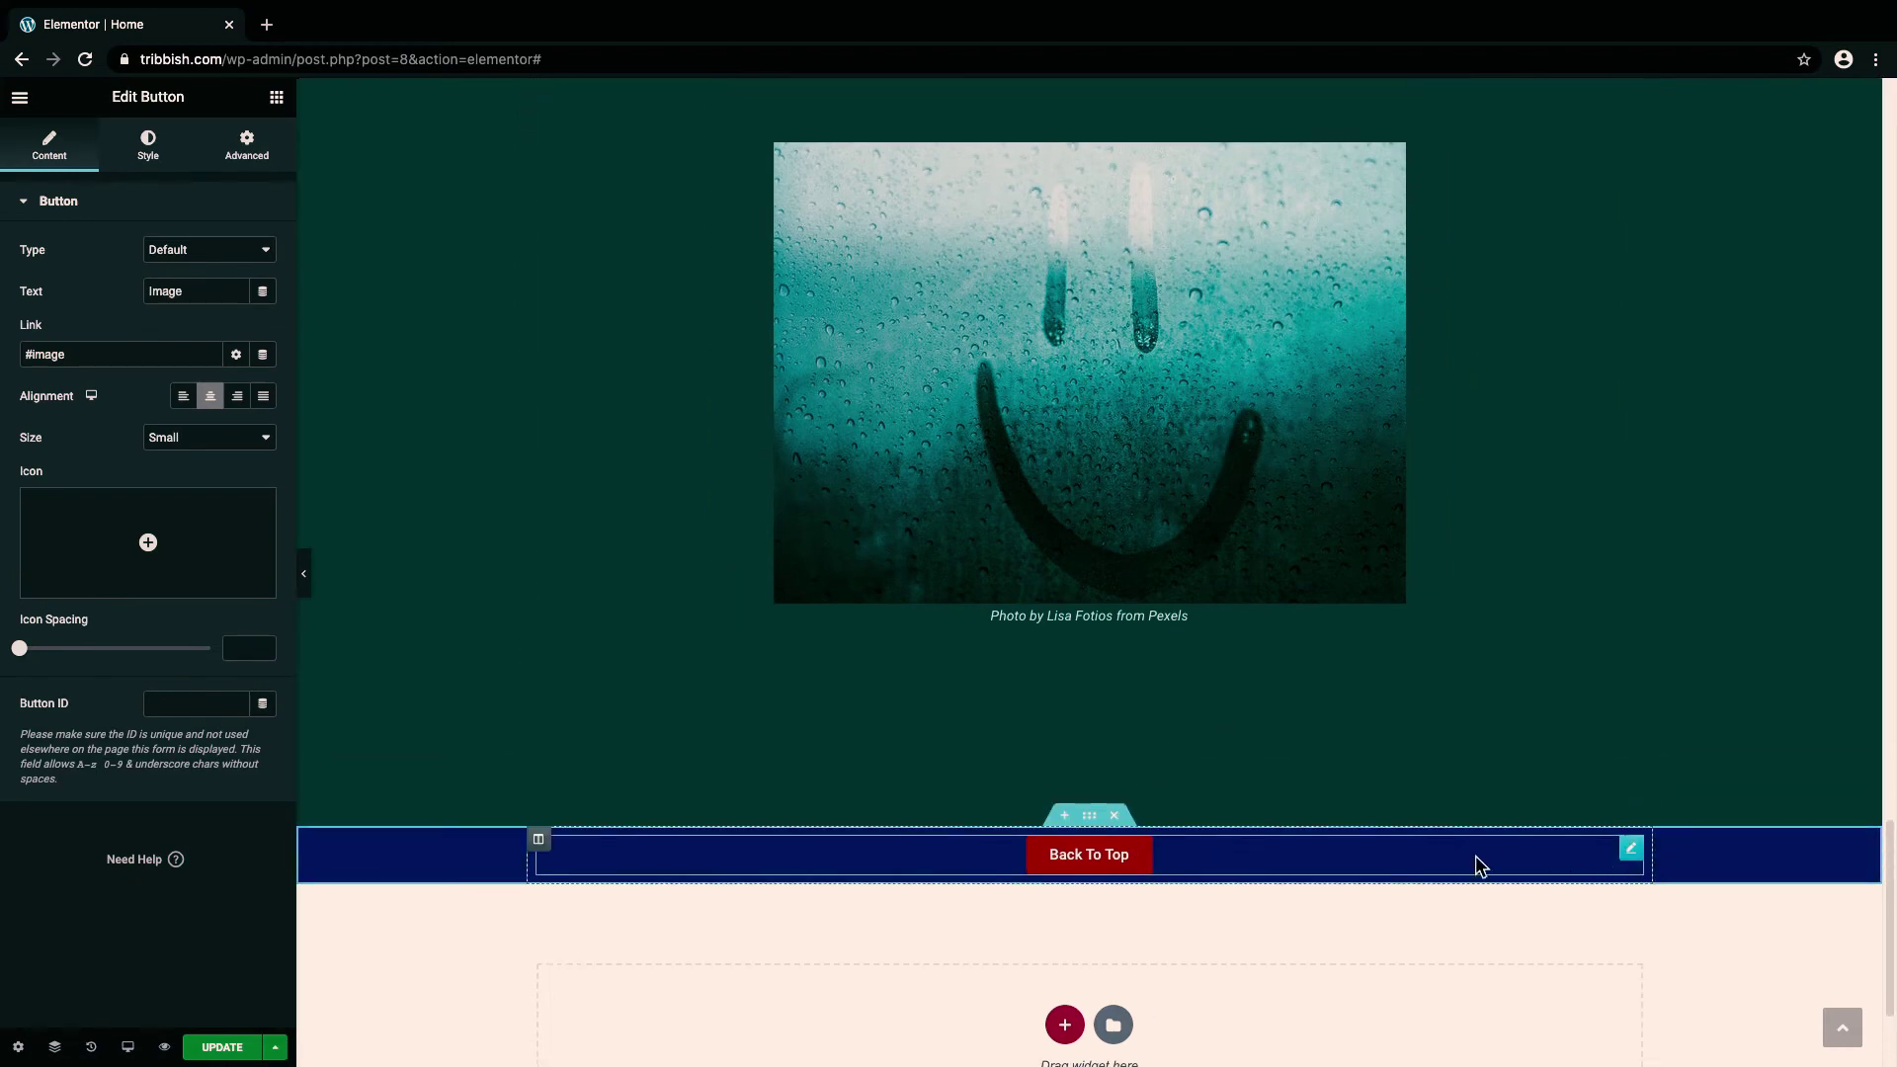
Step: Enter '#top' as the Back To Top button's link
{"action": "left_click", "coordinate": [1632, 854]}
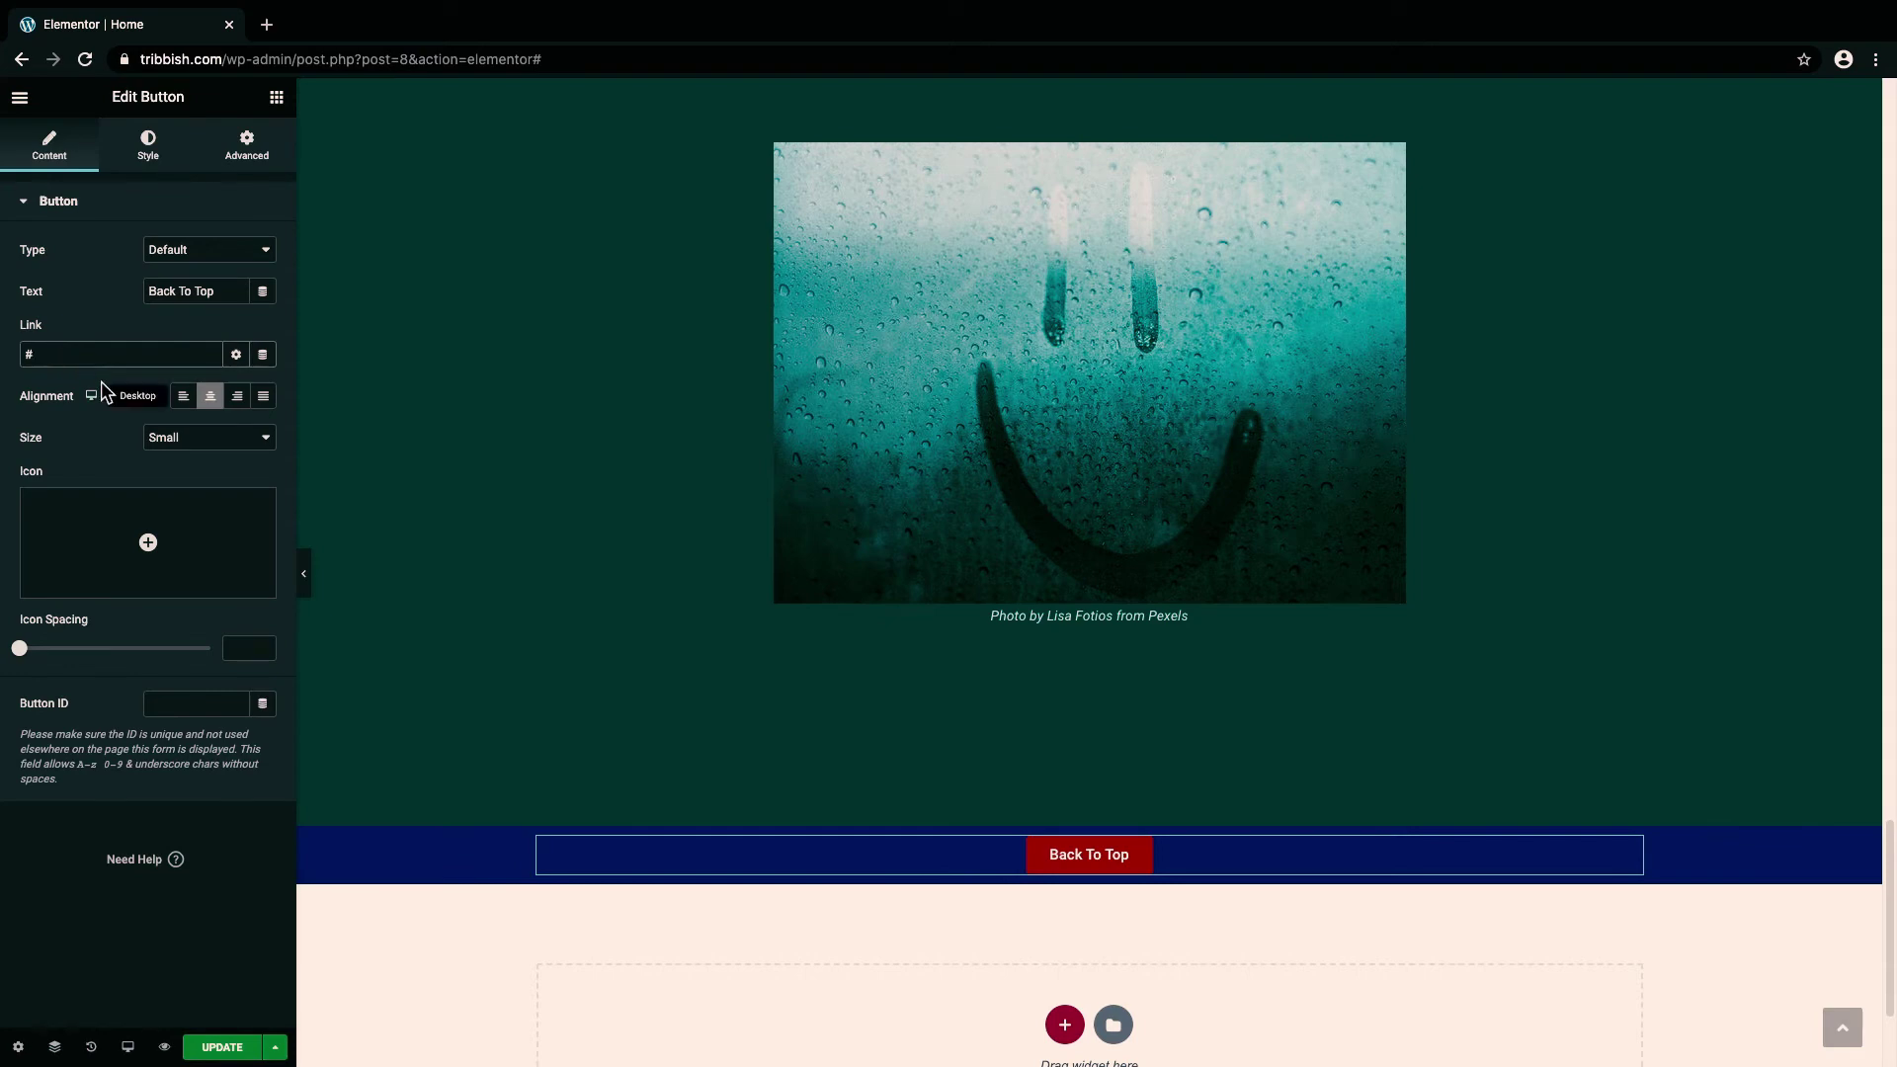
{"action": "type", "text": "top"}
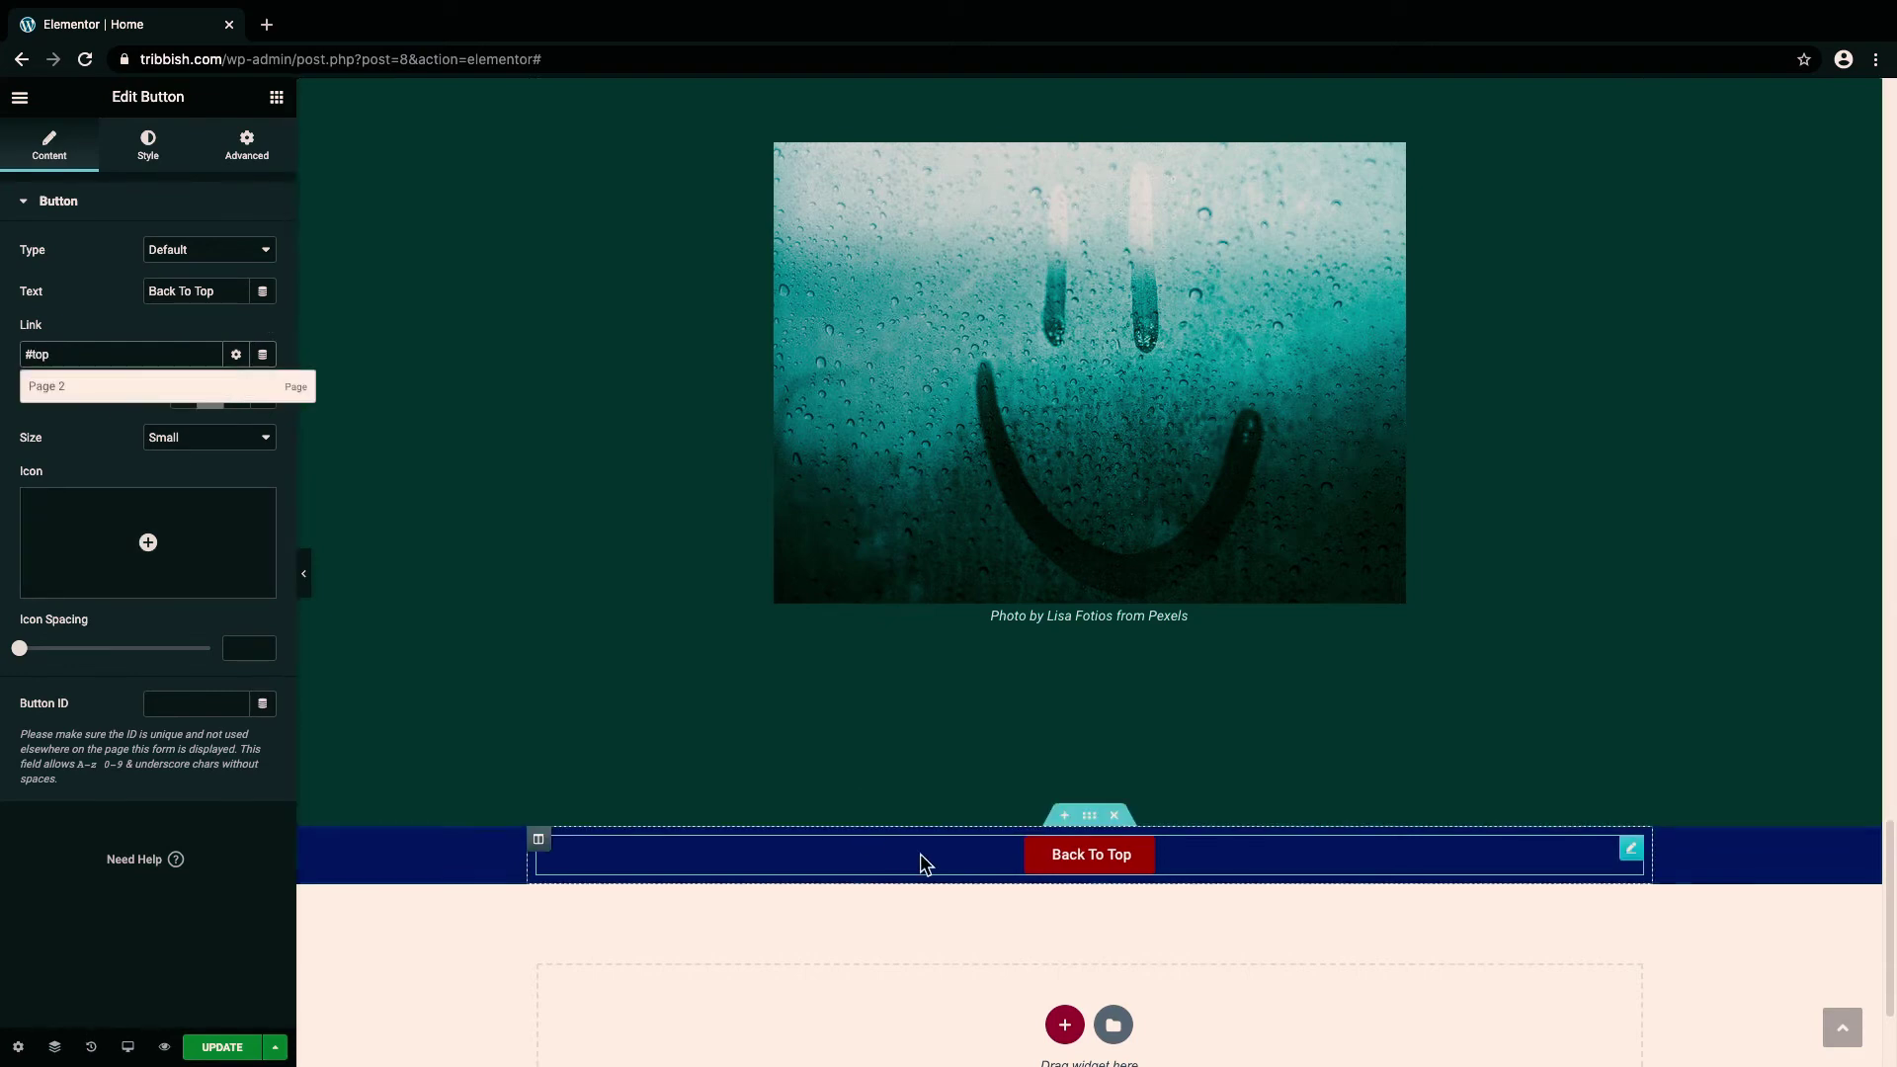
{"action": "scroll", "coordinate": [922, 852], "scroll_direction": "up", "scroll_amount": 2}
{"action": "scroll", "coordinate": [922, 852], "scroll_direction": "up", "scroll_amount": 5}
{"action": "scroll", "coordinate": [922, 853], "scroll_direction": "up", "scroll_amount": 2}
{"action": "scroll", "coordinate": [922, 852], "scroll_direction": "up", "scroll_amount": 10}
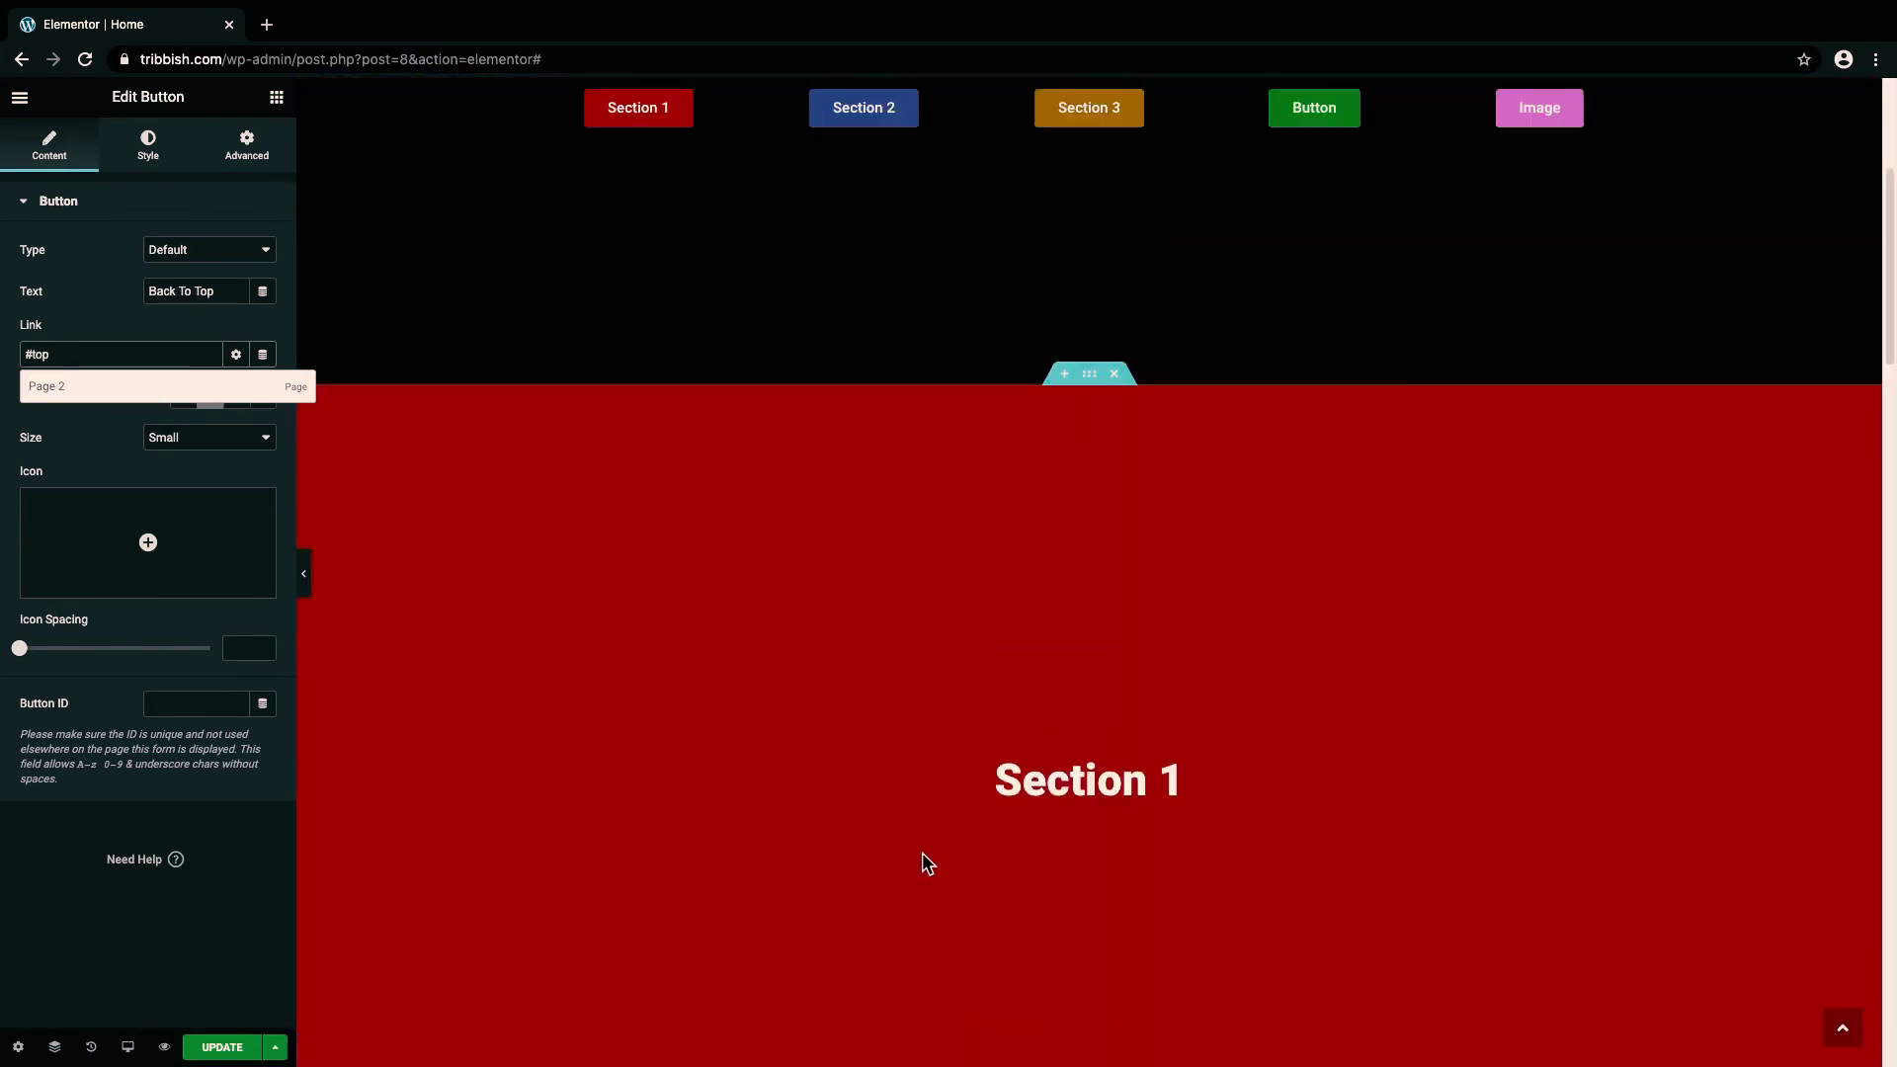
{"action": "scroll", "coordinate": [922, 852], "scroll_direction": "up", "scroll_amount": 3}
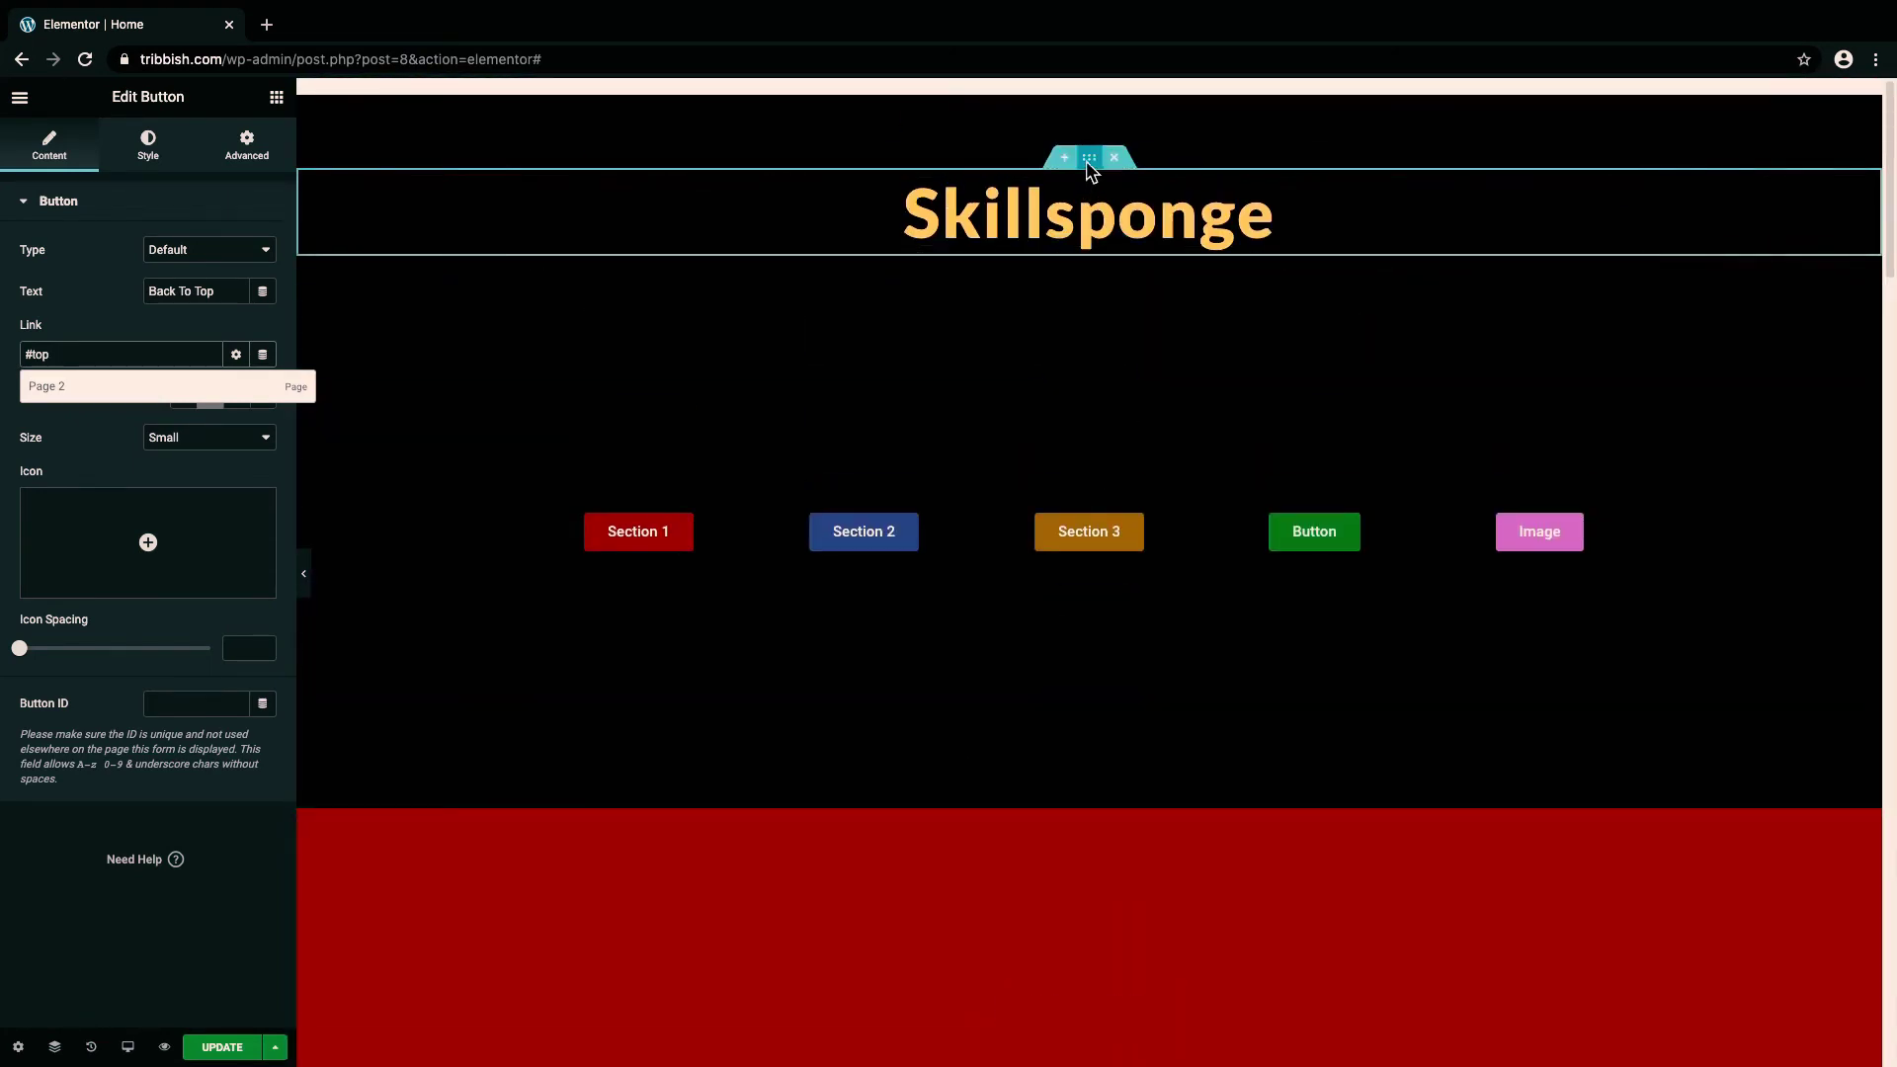
Step: Give the Skillsponge header section CSS ID 'top' and test the Back To Top button
{"action": "left_click", "coordinate": [1090, 161]}
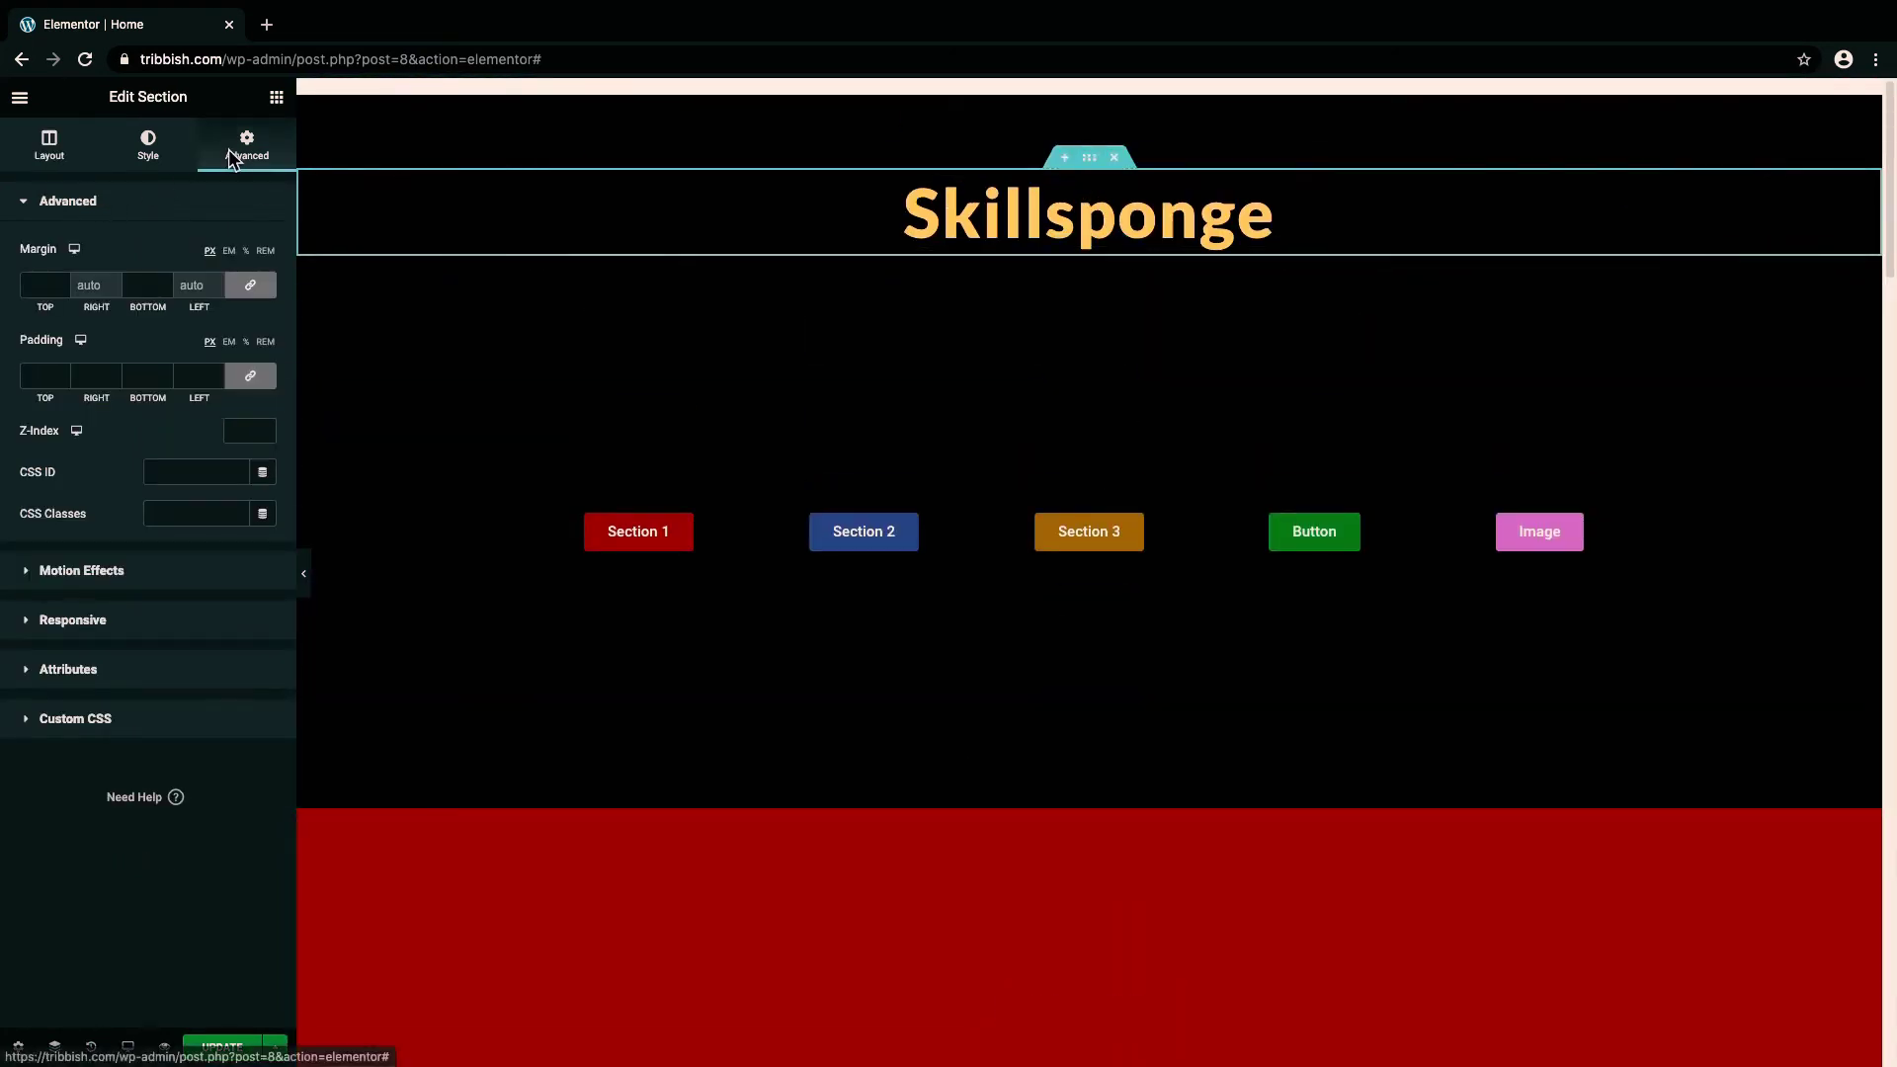
{"action": "left_click", "coordinate": [164, 476]}
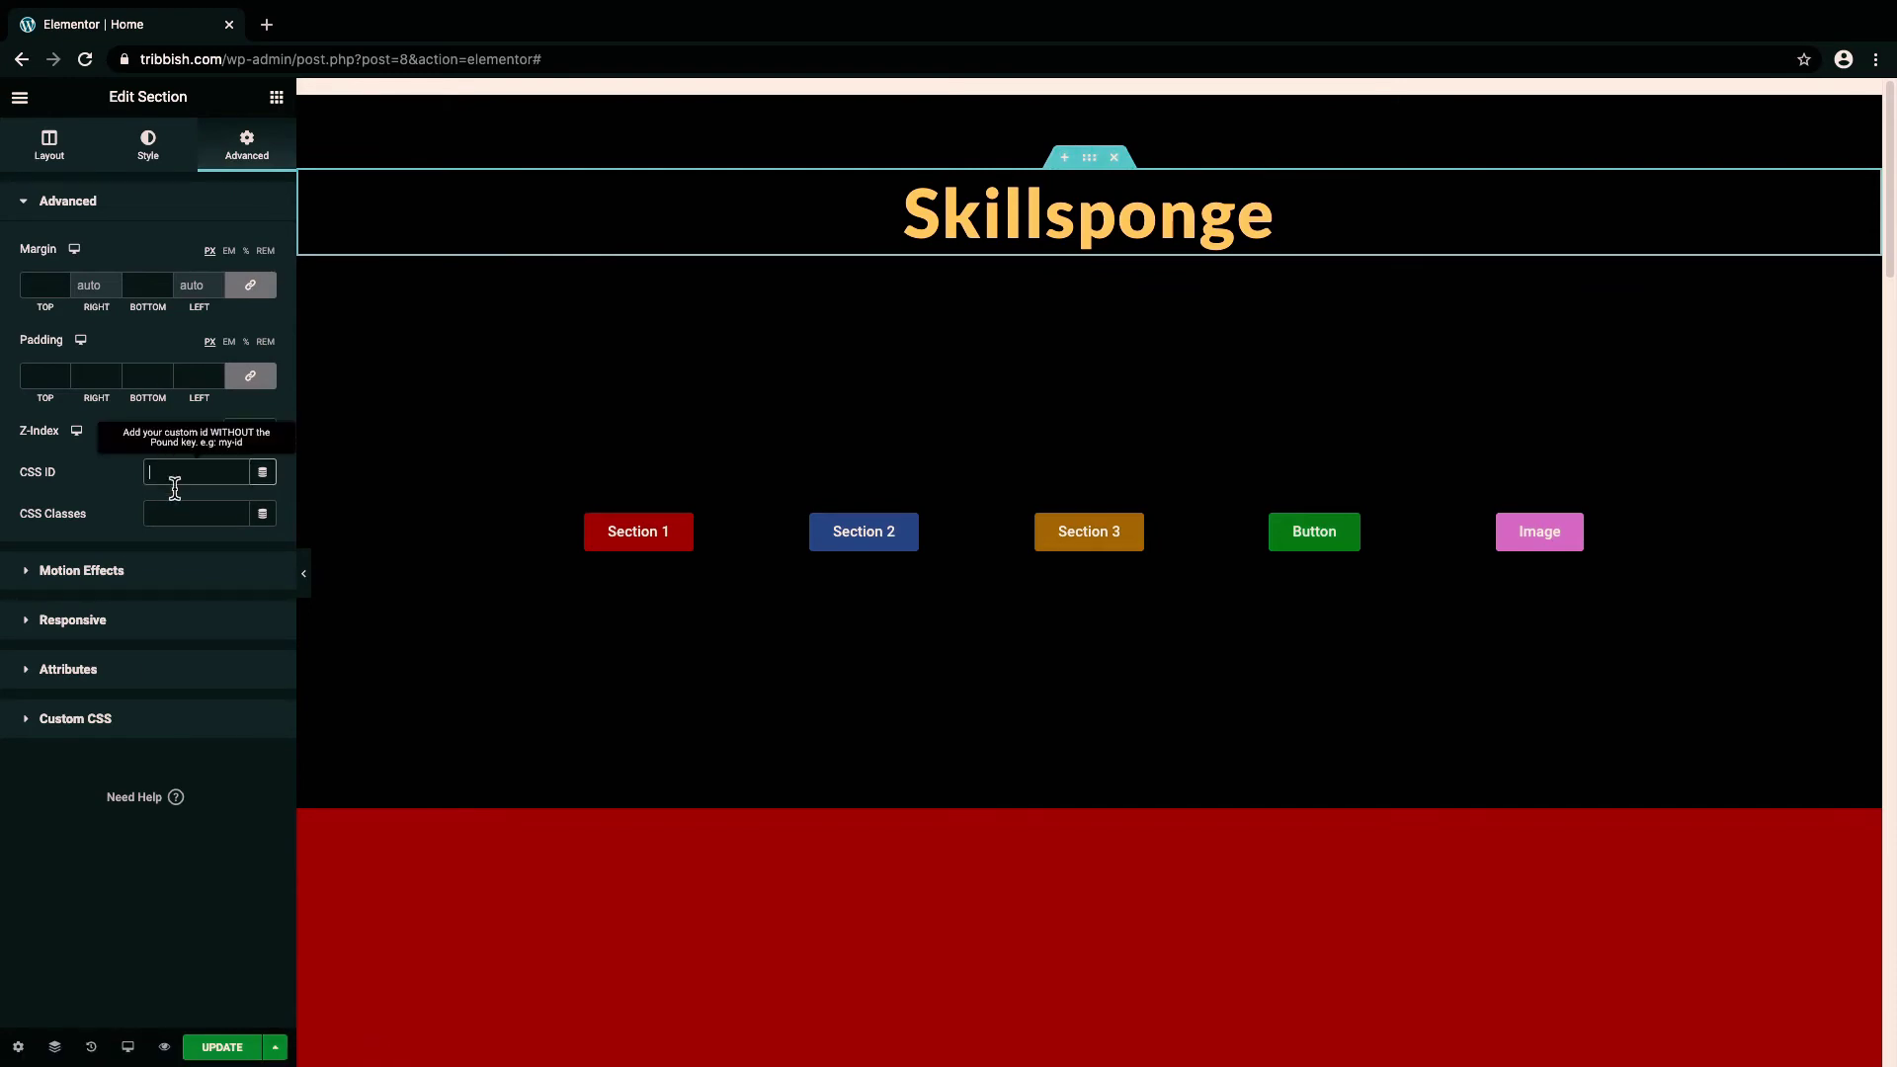
{"action": "type", "text": "top"}
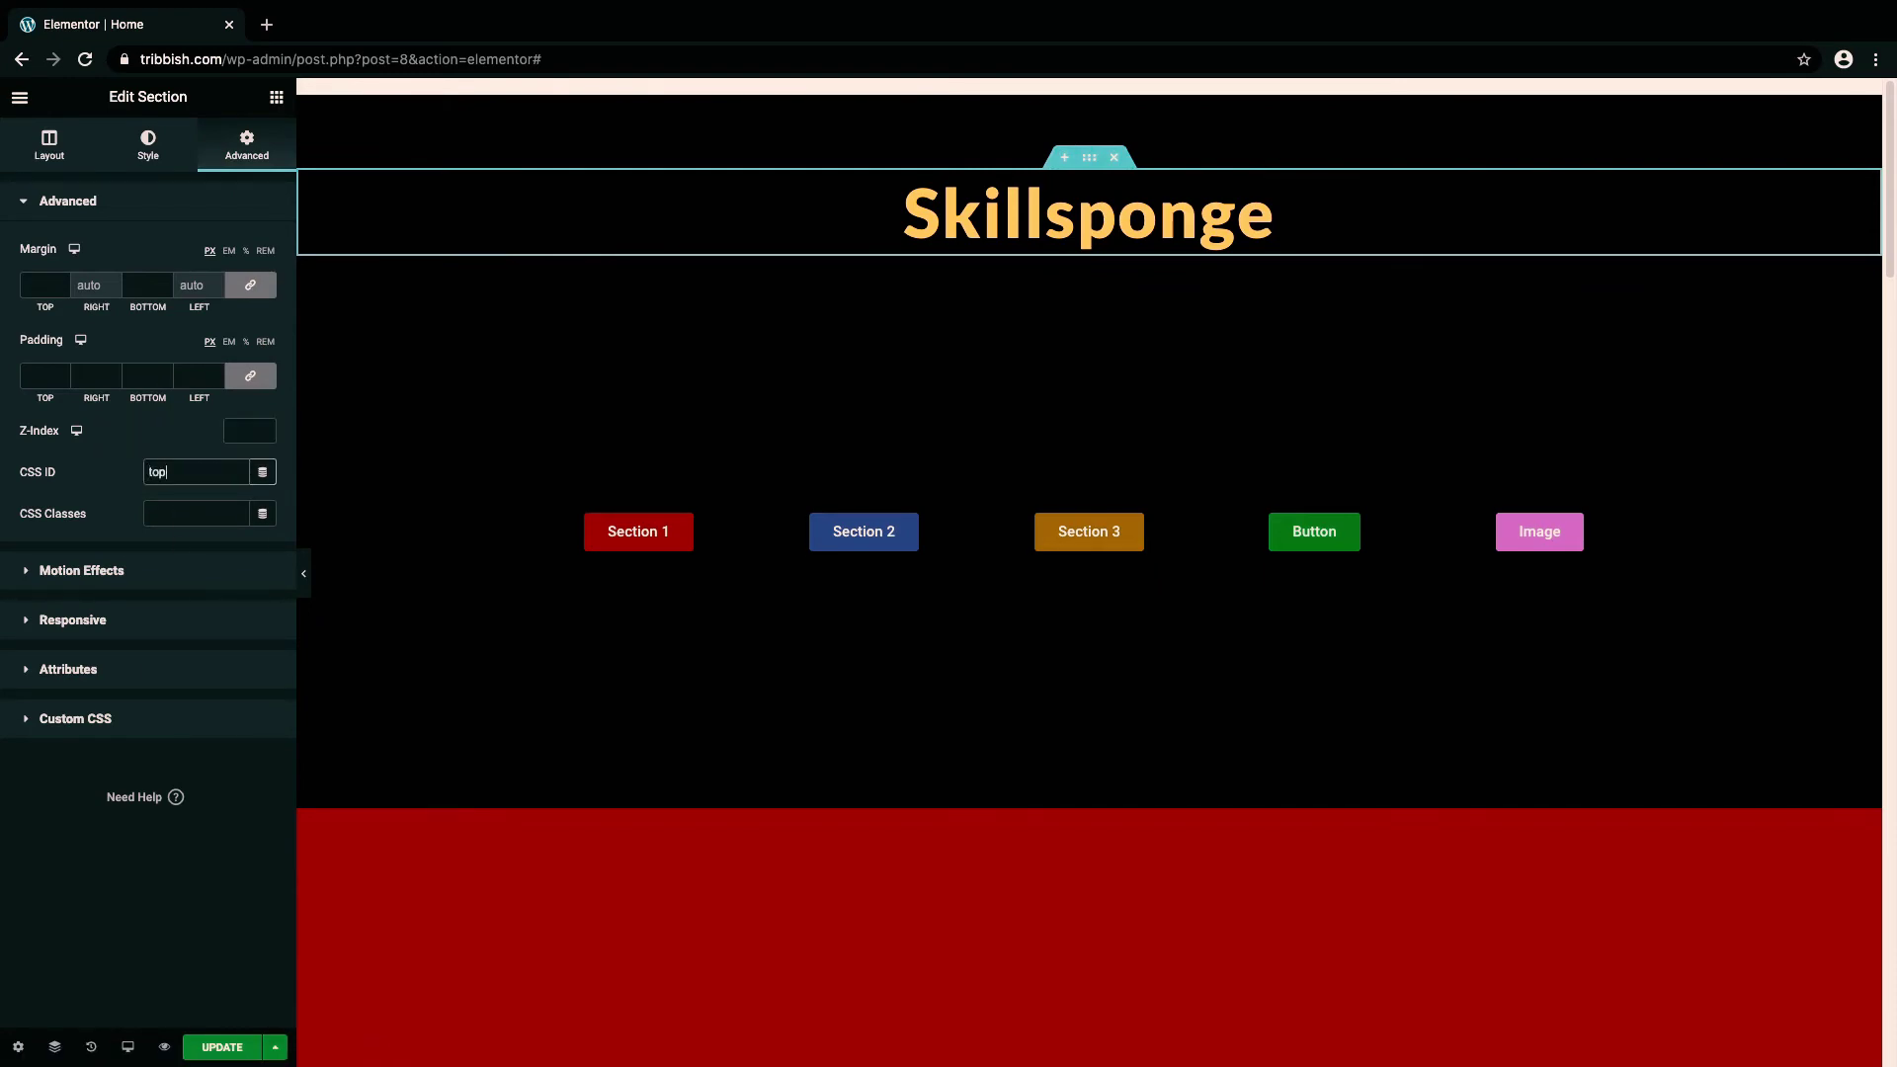
{"action": "scroll", "coordinate": [817, 736], "scroll_direction": "down", "scroll_amount": 5}
{"action": "scroll", "coordinate": [814, 735], "scroll_direction": "down", "scroll_amount": 10}
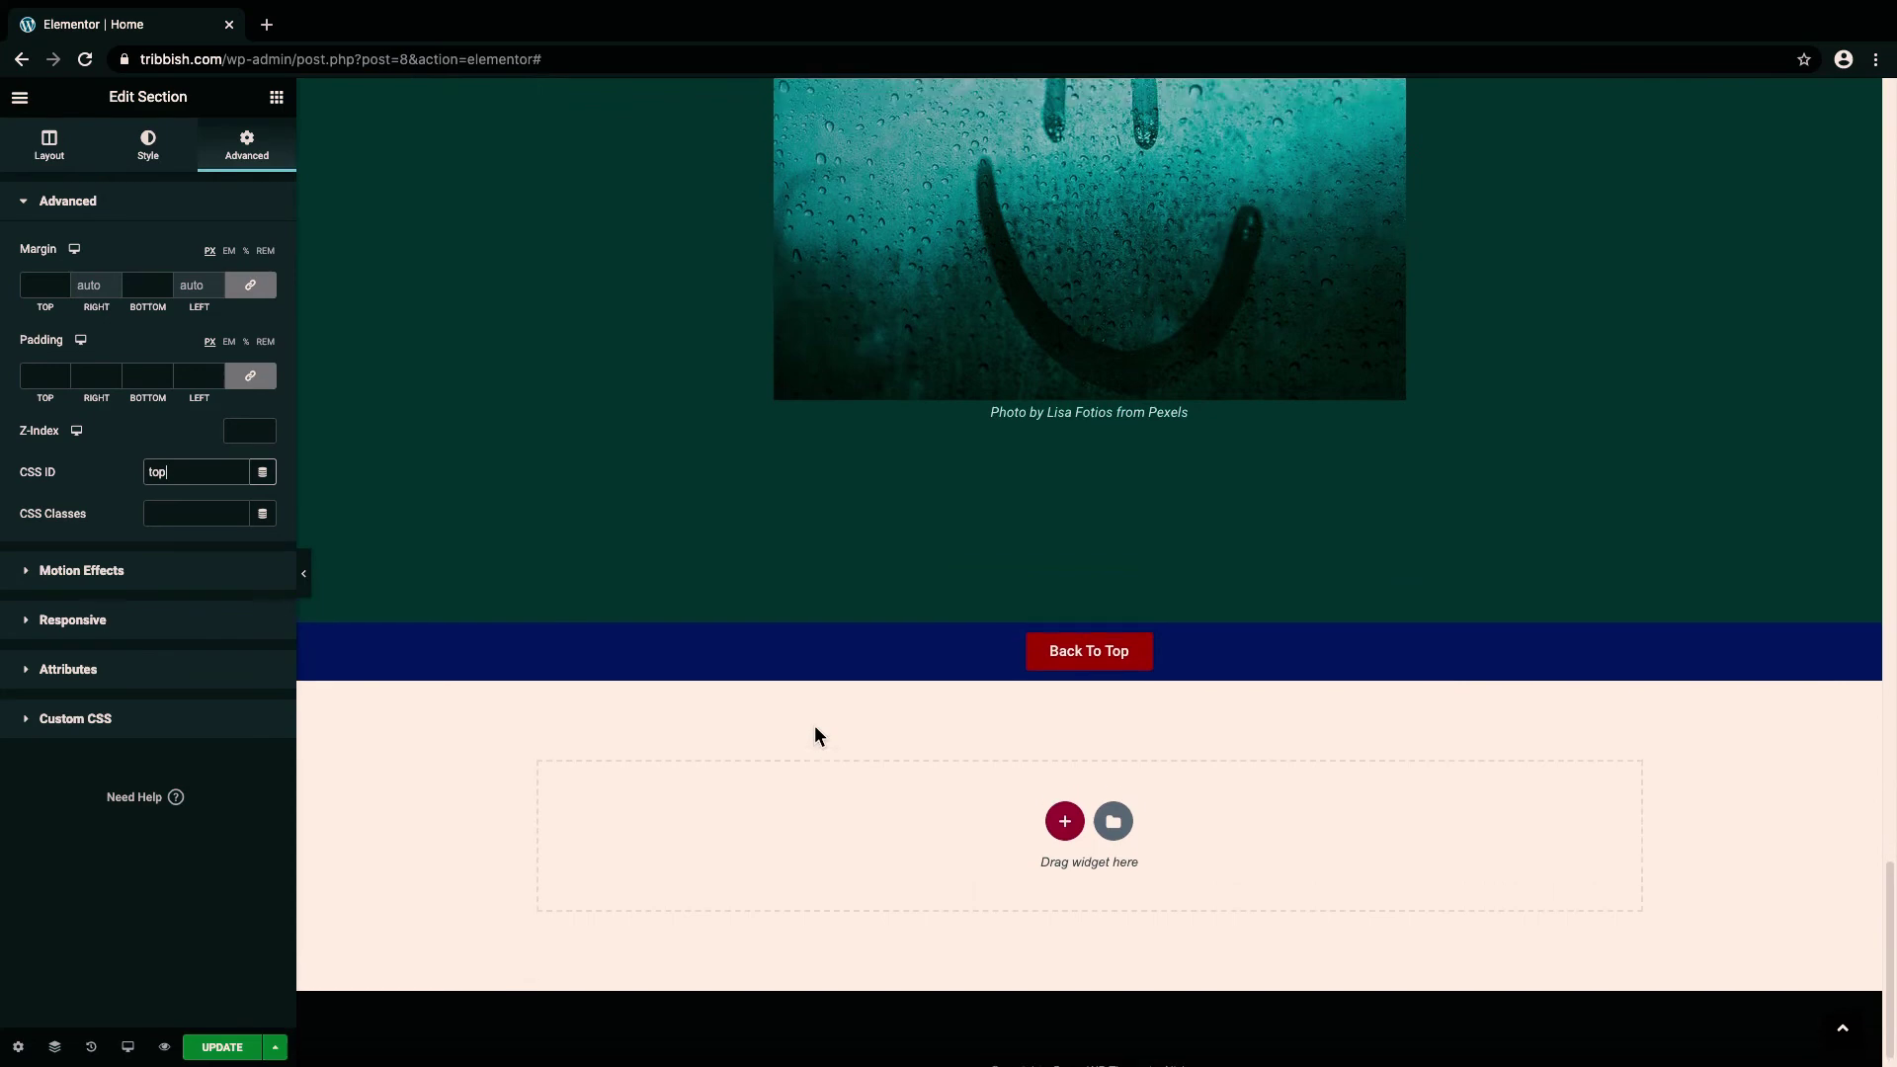
{"action": "left_click", "coordinate": [1069, 644]}
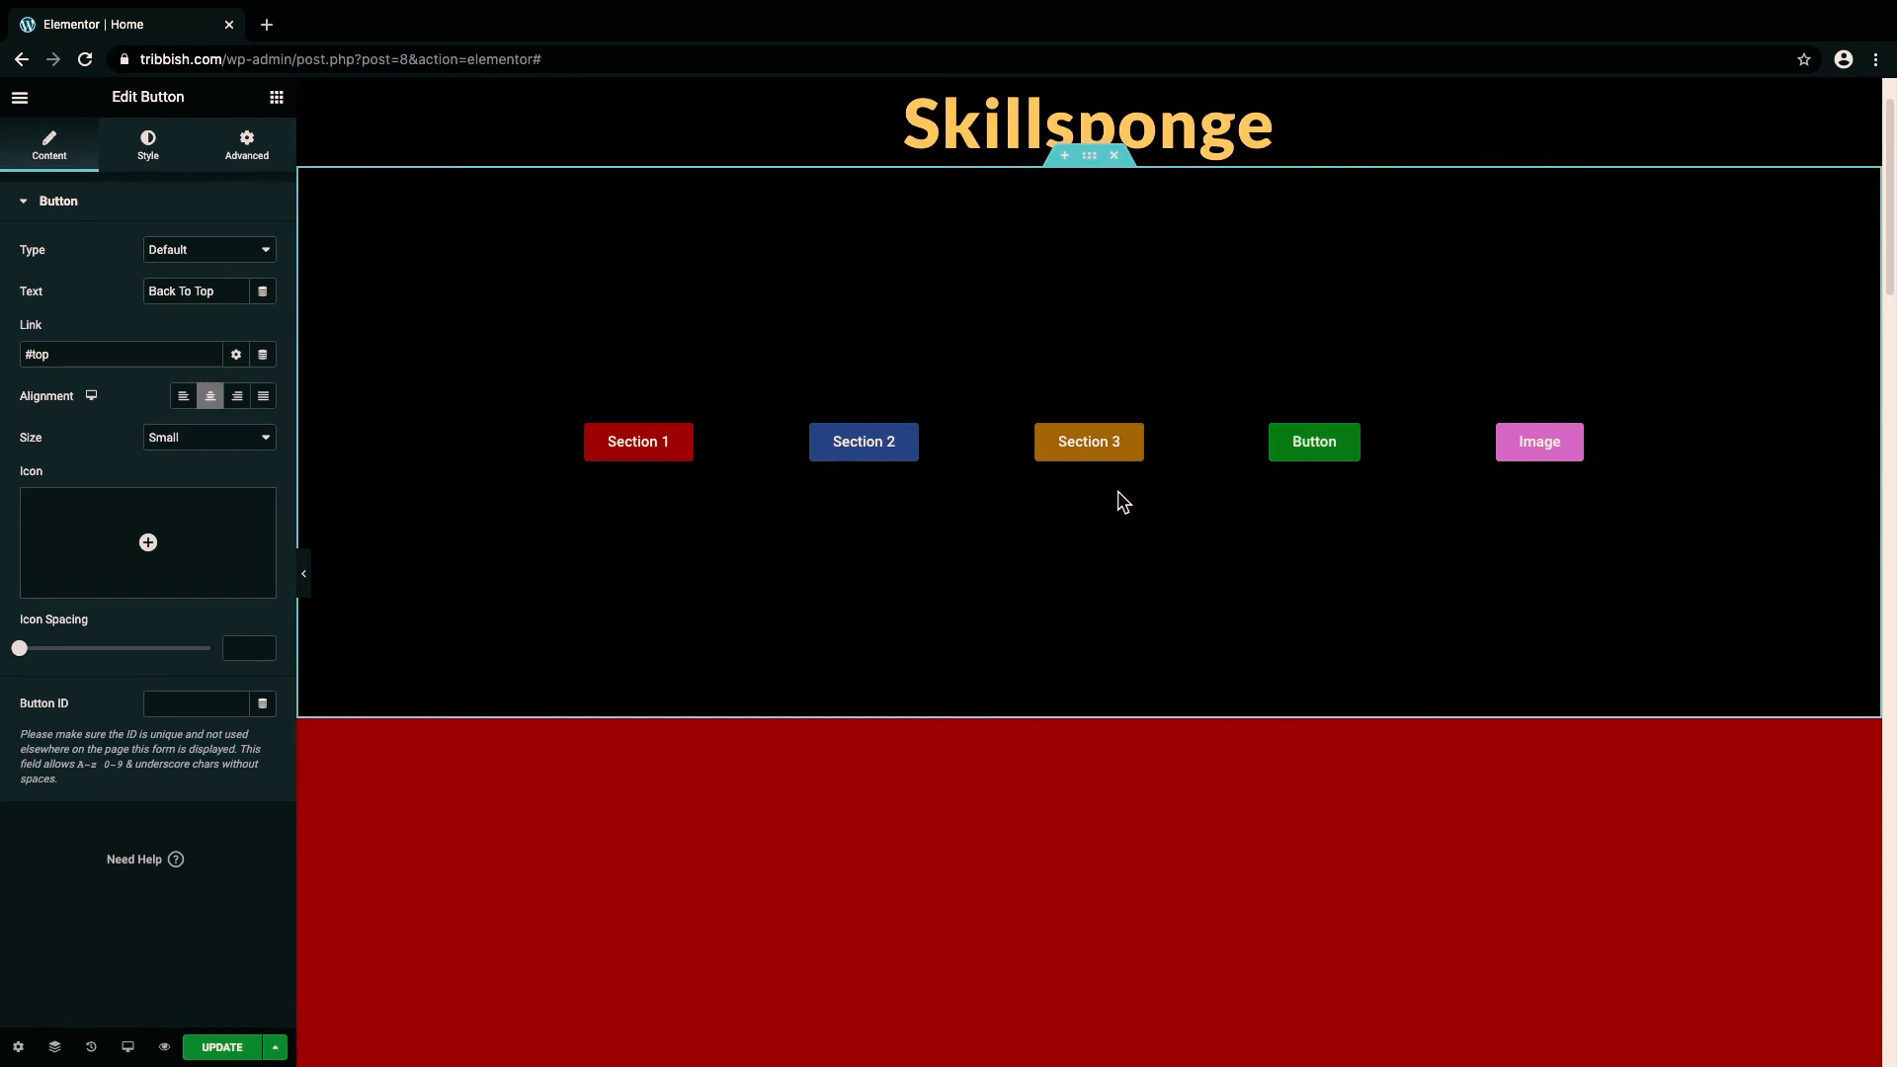
{"action": "mouse_move", "coordinate": [1089, 442]}
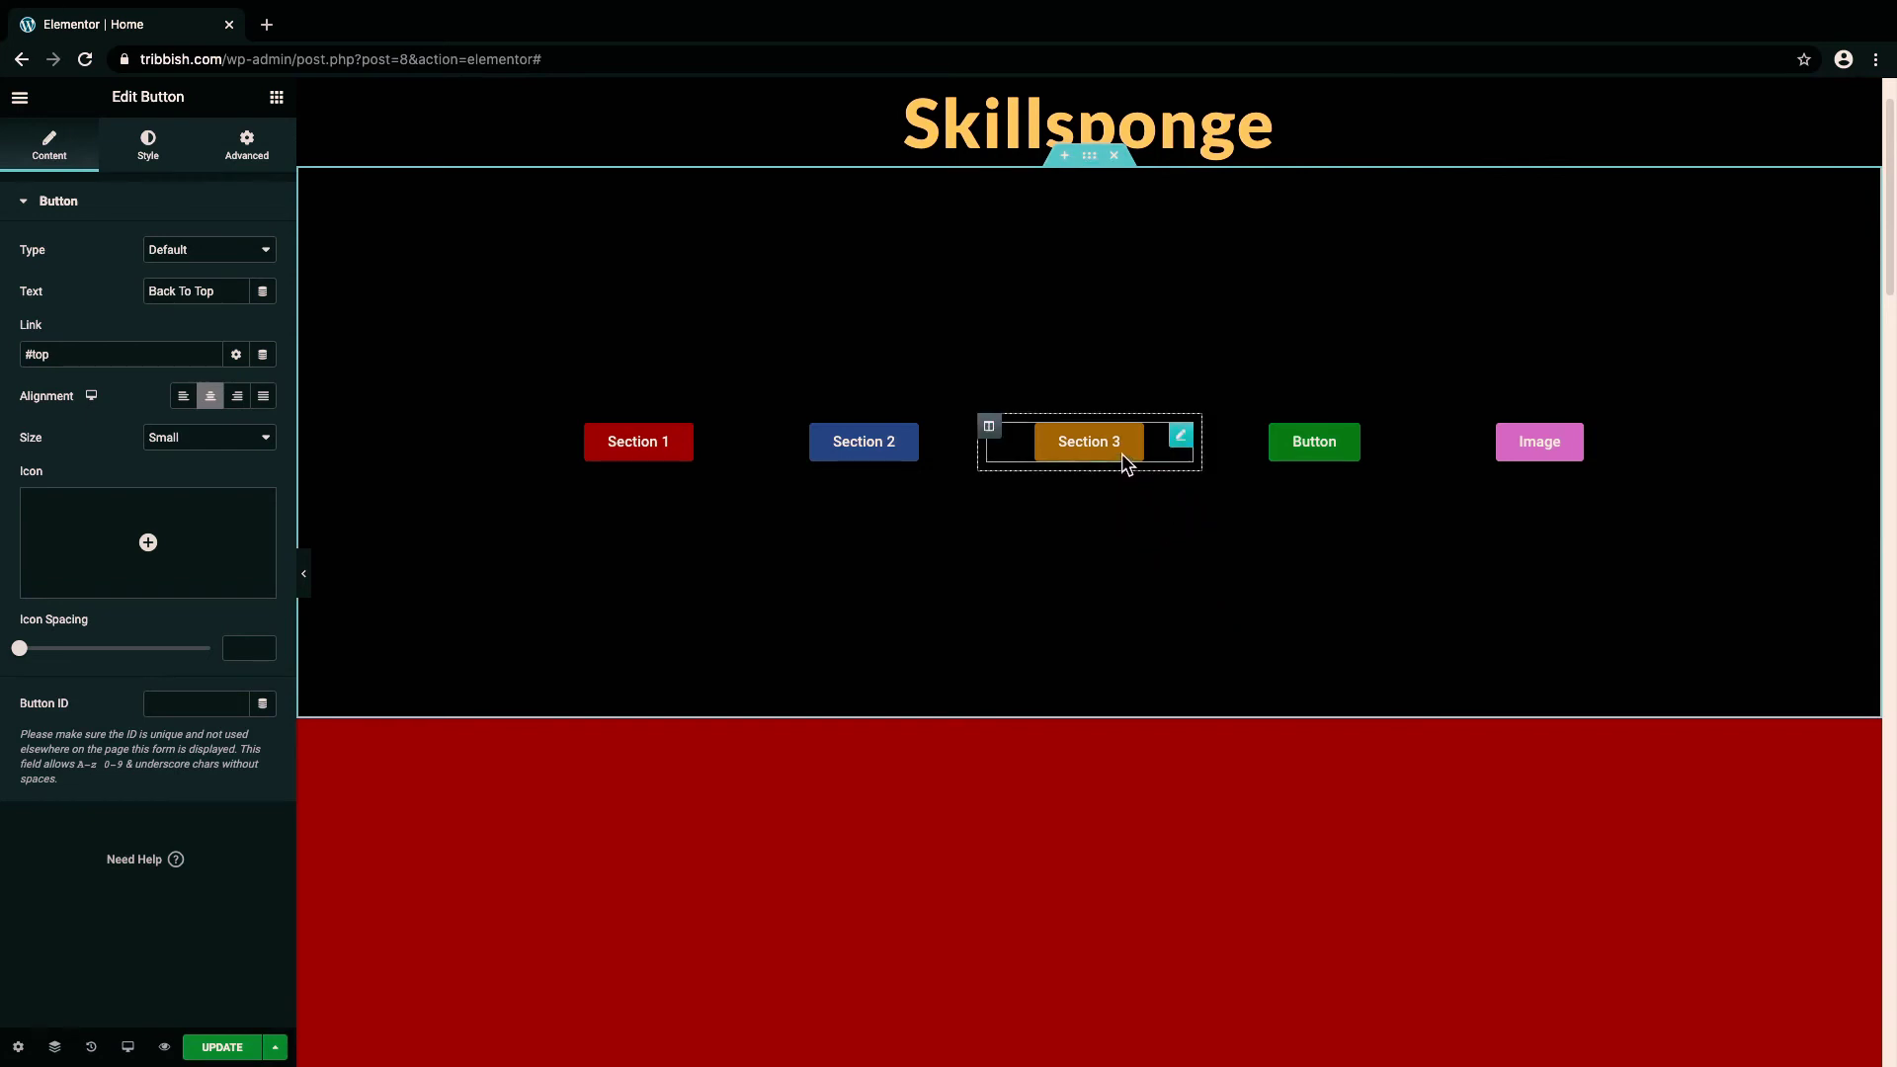
Step: Change the Section 3 button's link from '#section3' to '#mysection' and try it
{"action": "left_click", "coordinate": [1179, 437]}
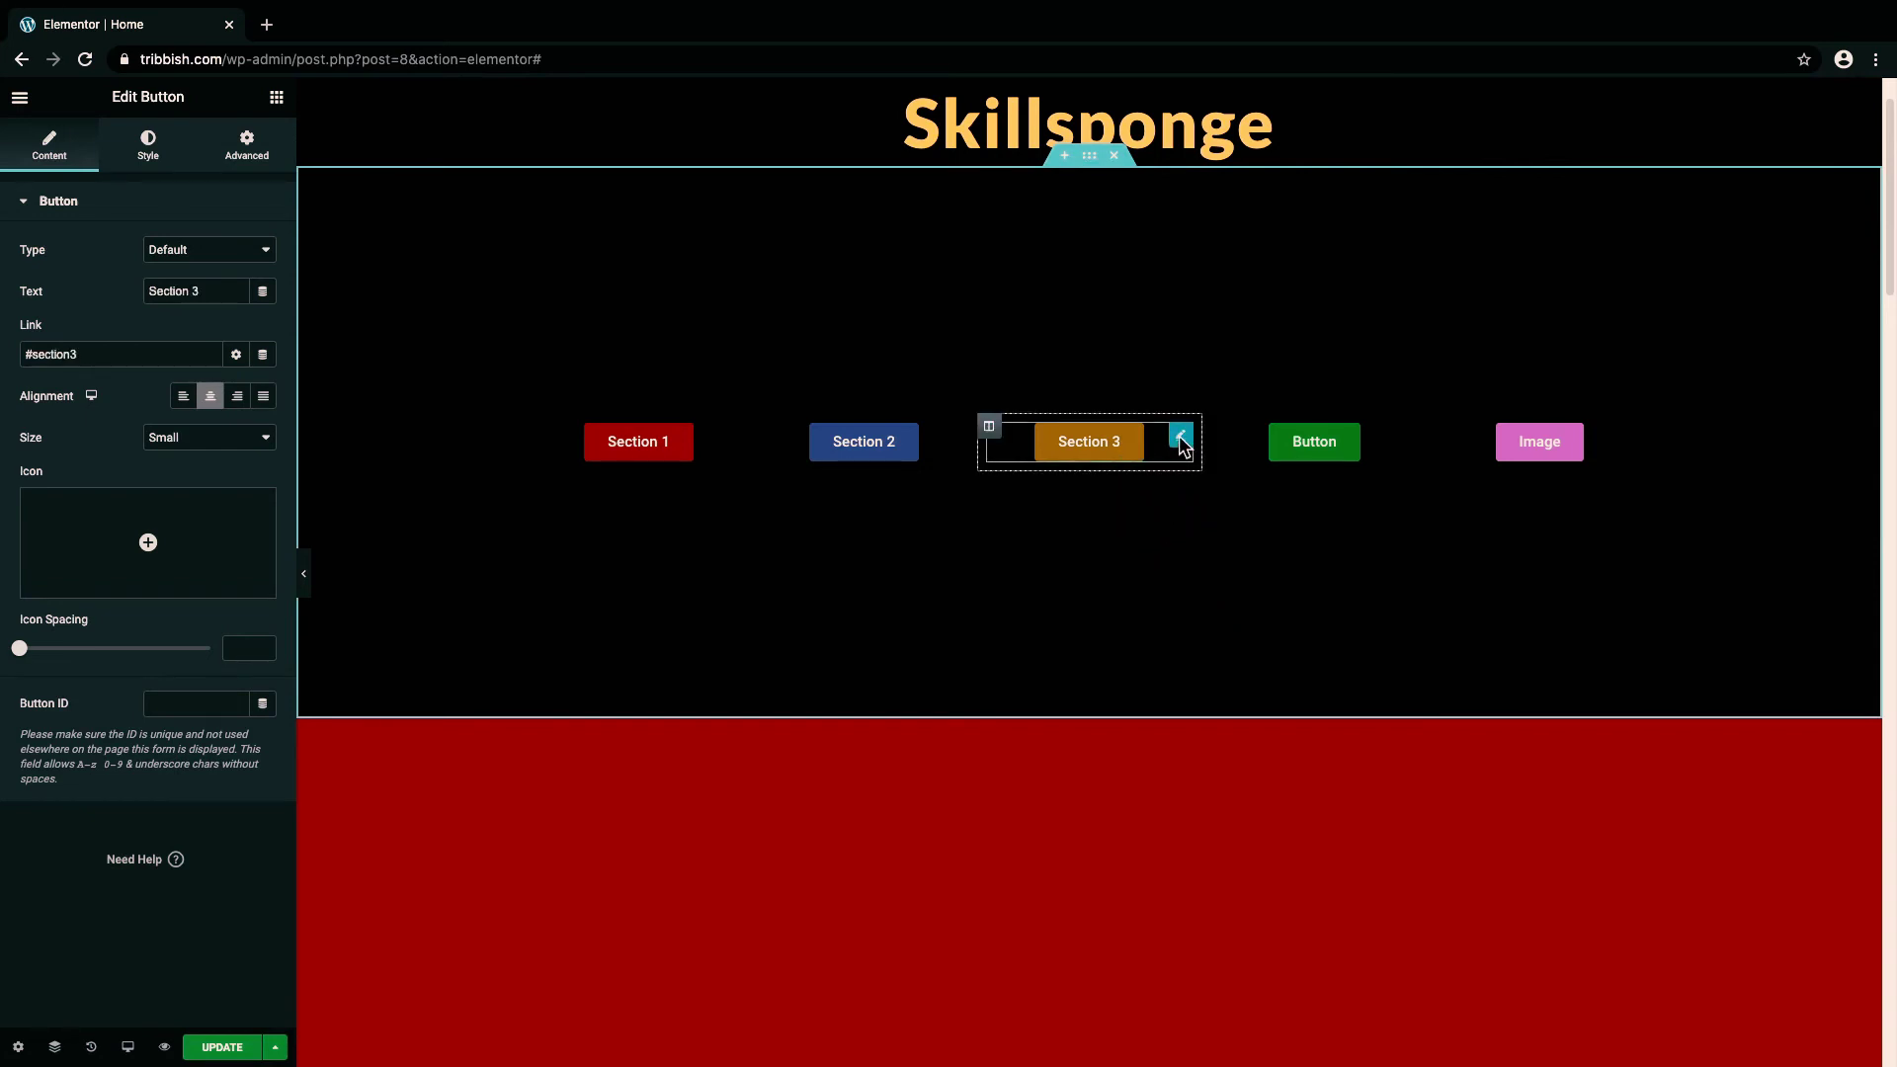
{"action": "left_click", "coordinate": [105, 358]}
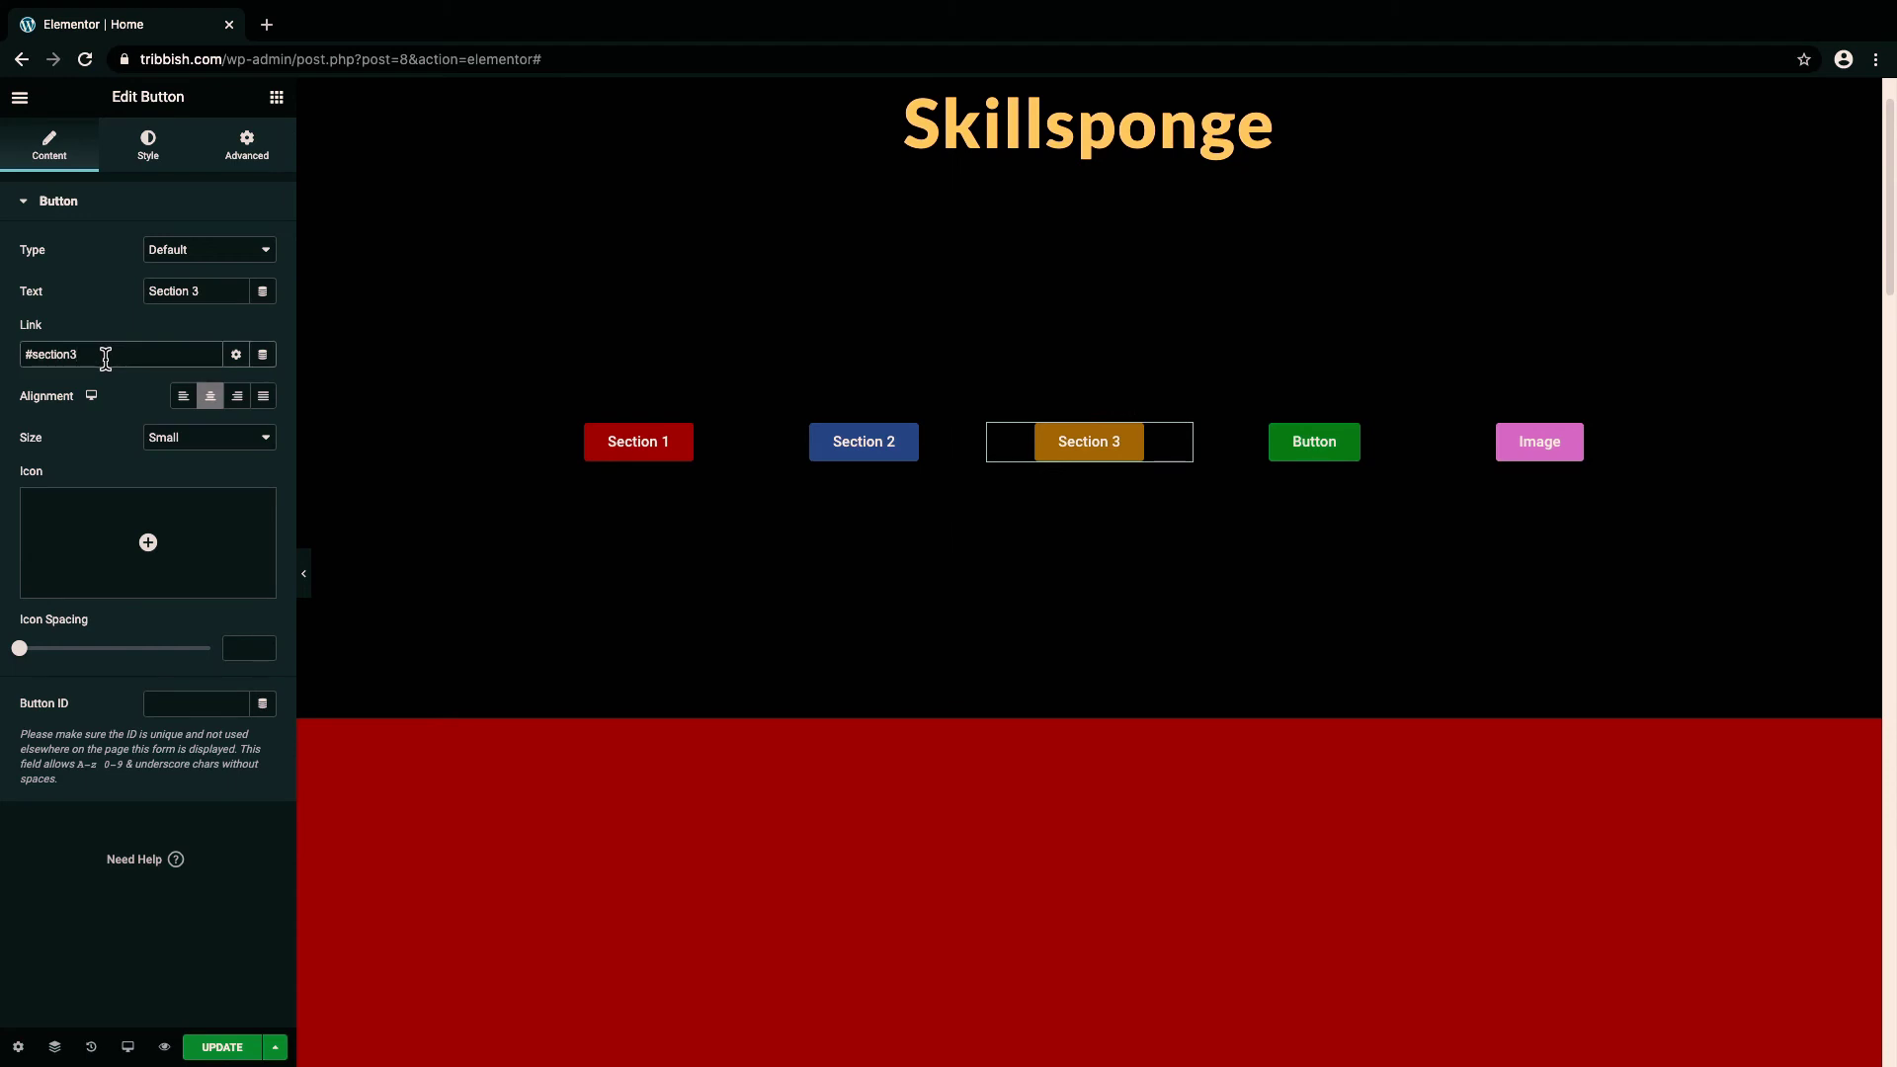
{"action": "key", "text": "BackSpace"}
{"action": "key", "text": "BackSpace"}
{"action": "type", "text": "mysec"}
{"action": "left_click", "coordinate": [125, 459]}
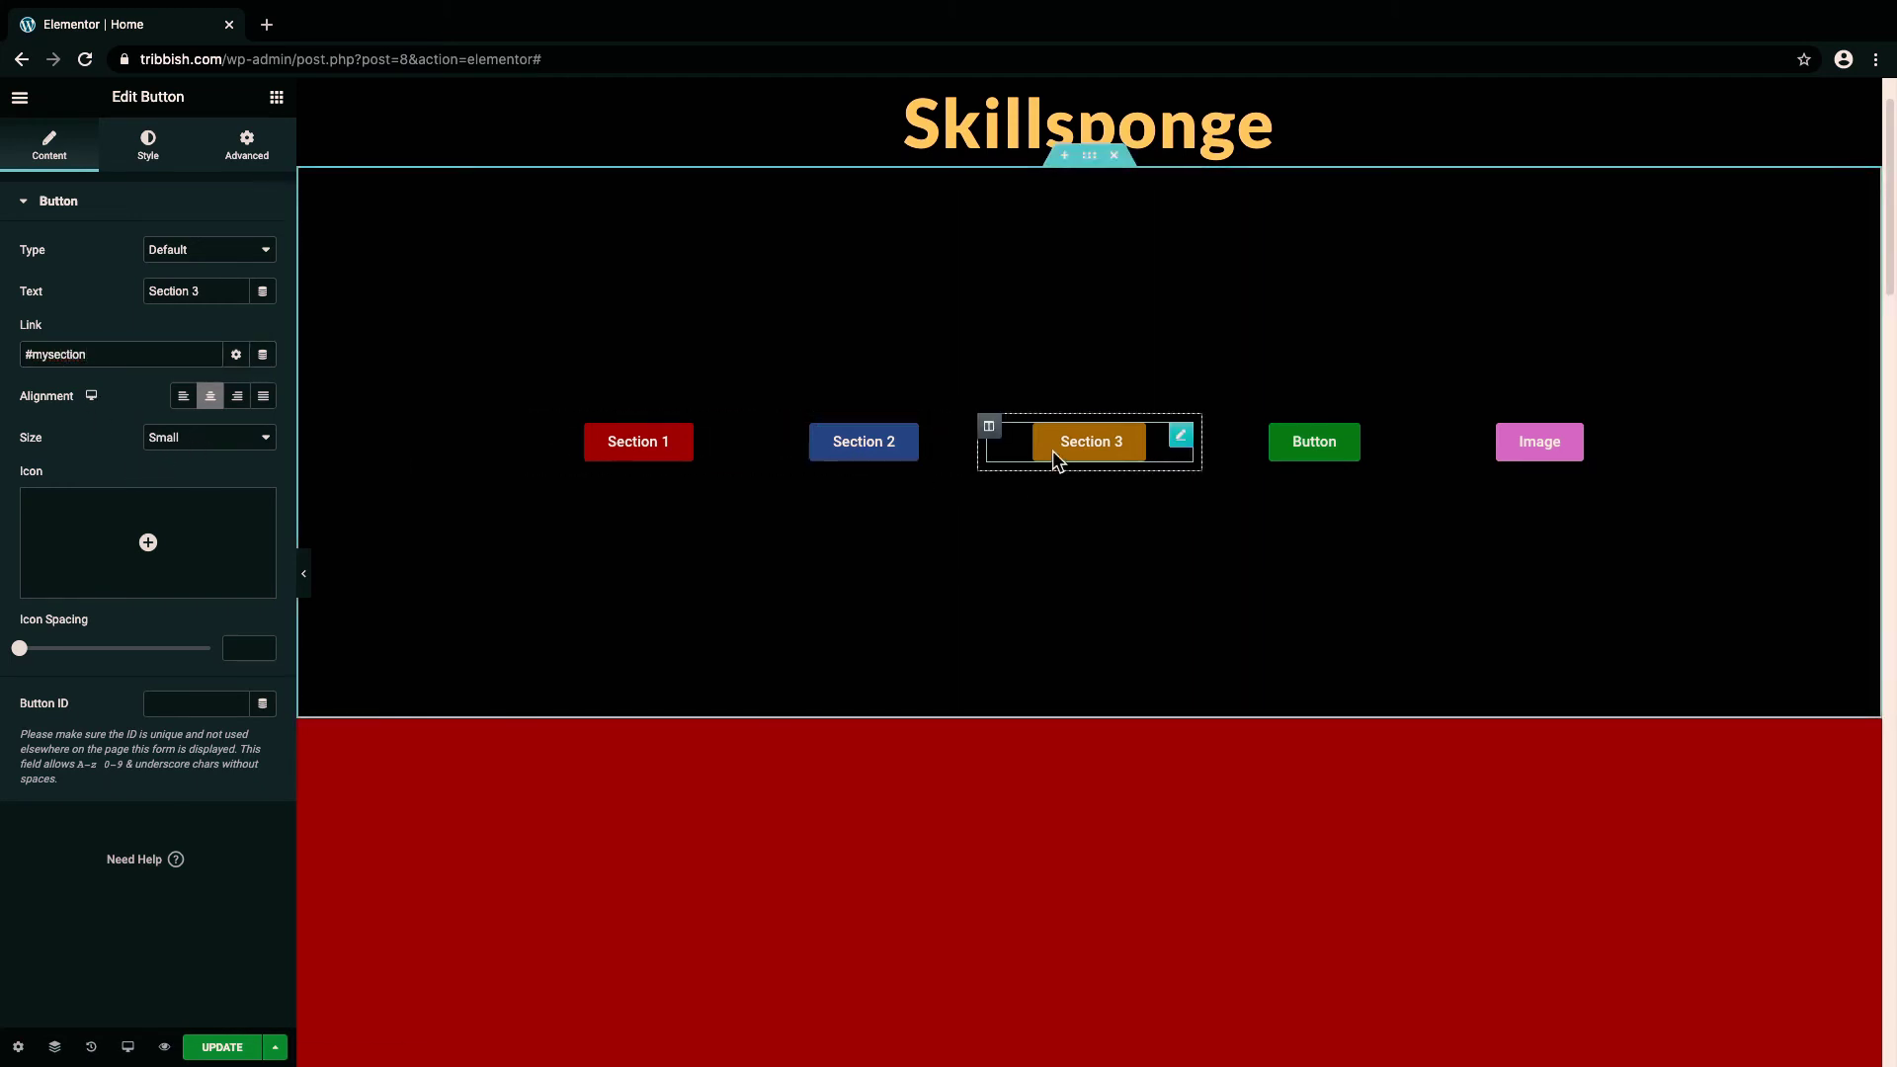
{"action": "left_click", "coordinate": [1091, 460]}
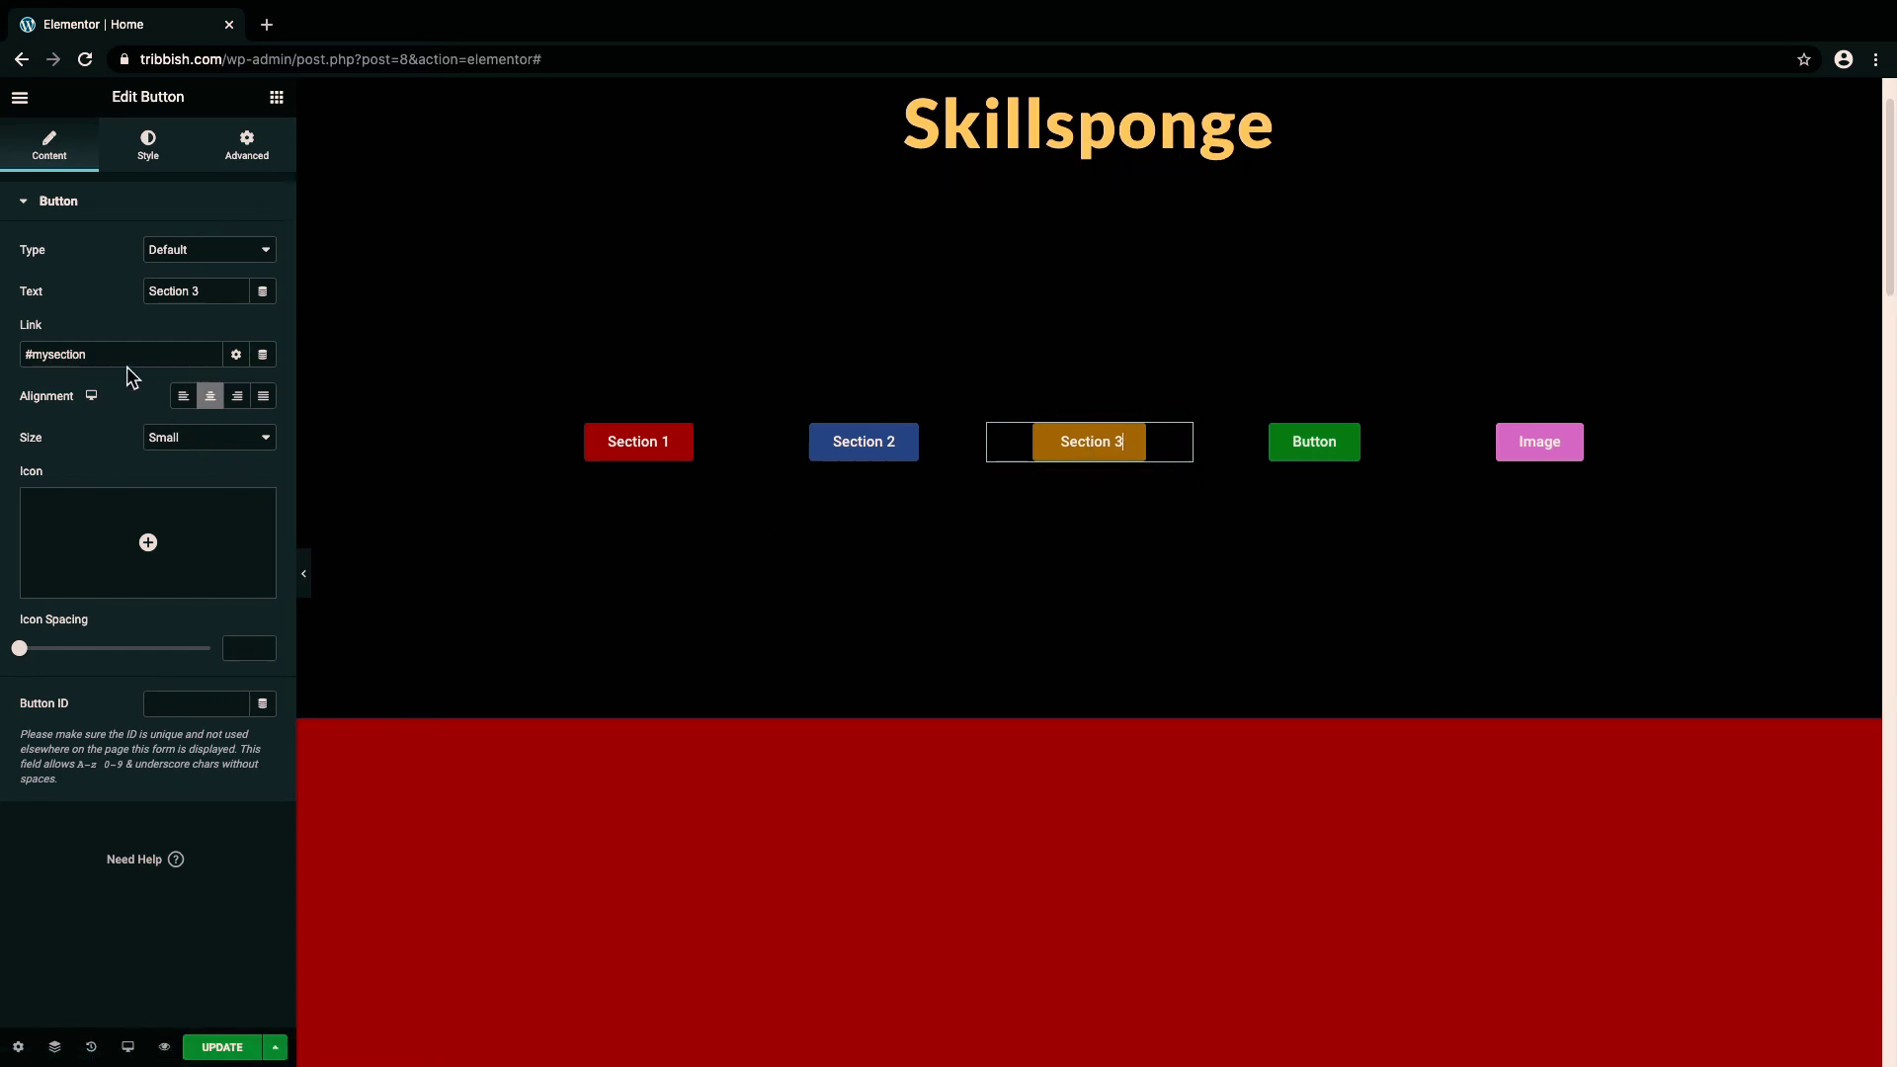
{"action": "scroll", "coordinate": [971, 636], "scroll_direction": "down", "scroll_amount": 4}
{"action": "scroll", "coordinate": [972, 636], "scroll_direction": "down", "scroll_amount": 2}
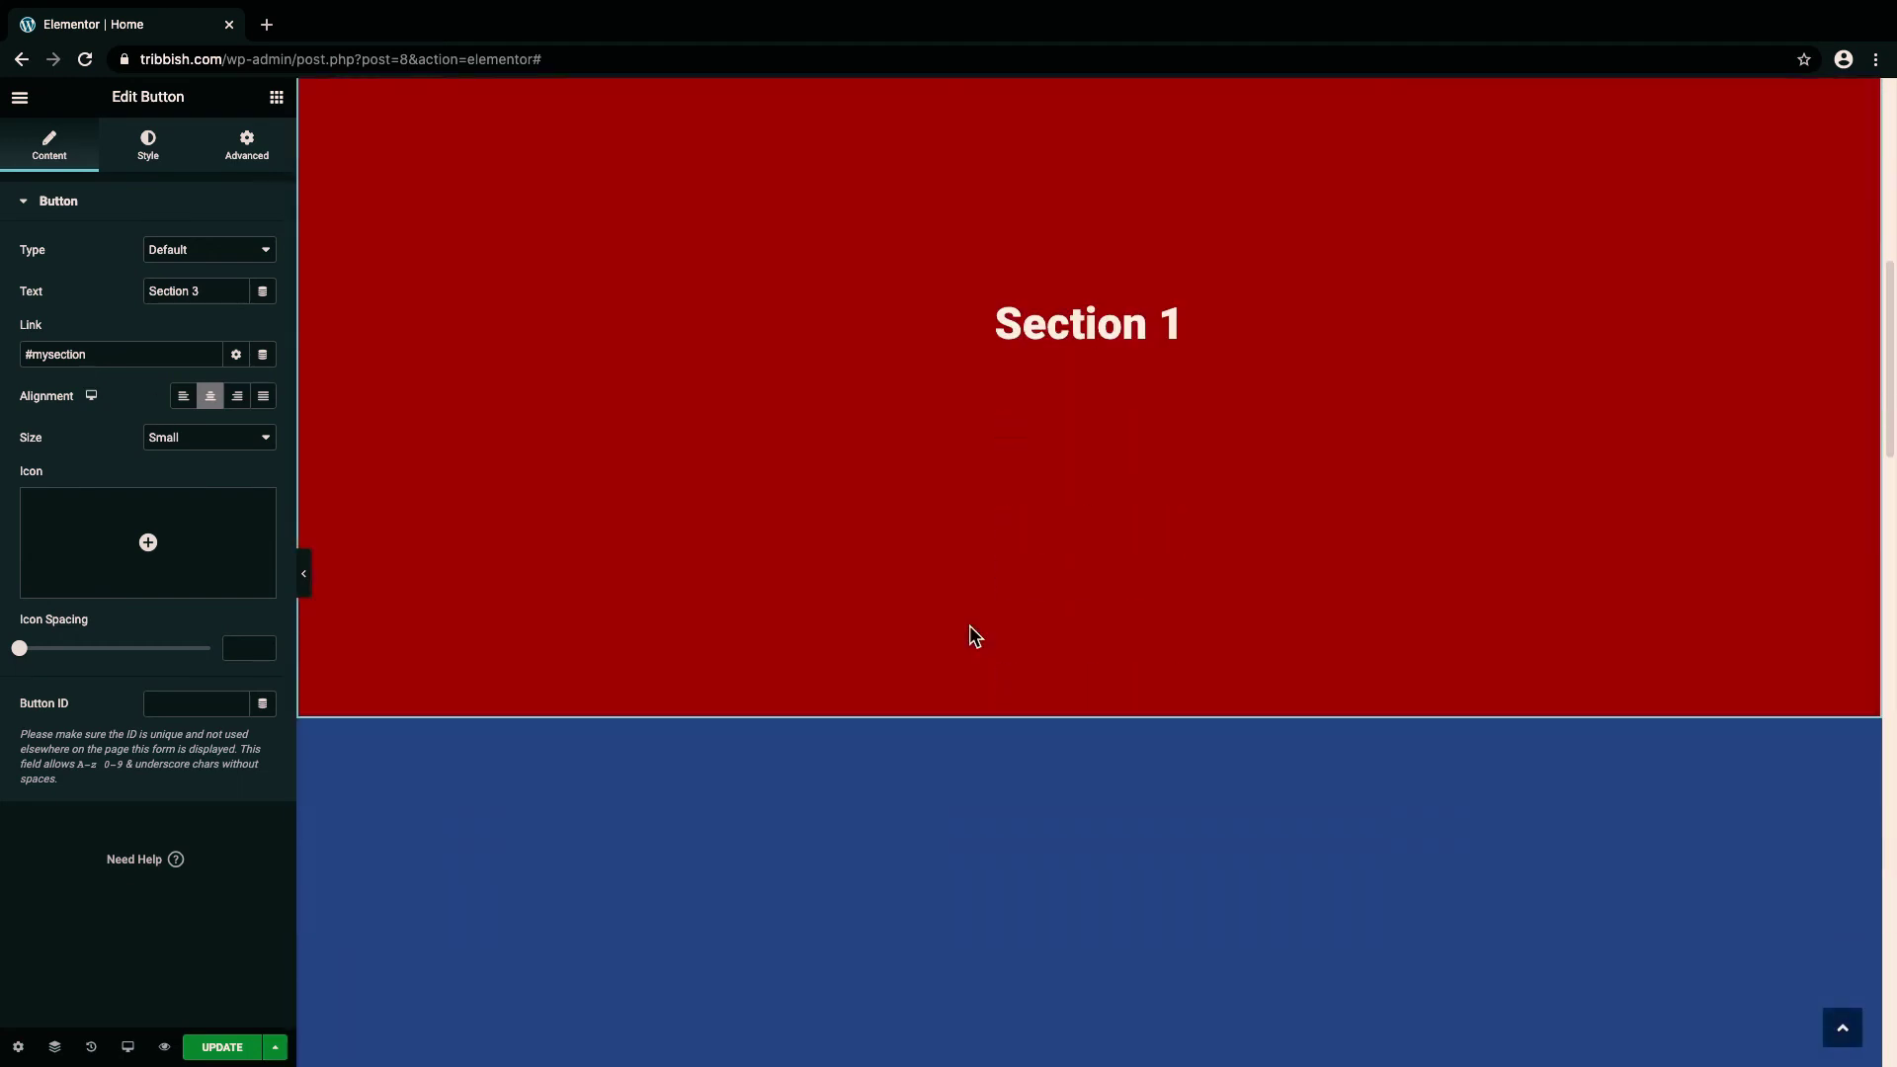
{"action": "scroll", "coordinate": [971, 635], "scroll_direction": "down", "scroll_amount": 5}
{"action": "scroll", "coordinate": [971, 636], "scroll_direction": "down", "scroll_amount": 1}
{"action": "scroll", "coordinate": [970, 636], "scroll_direction": "down", "scroll_amount": 1}
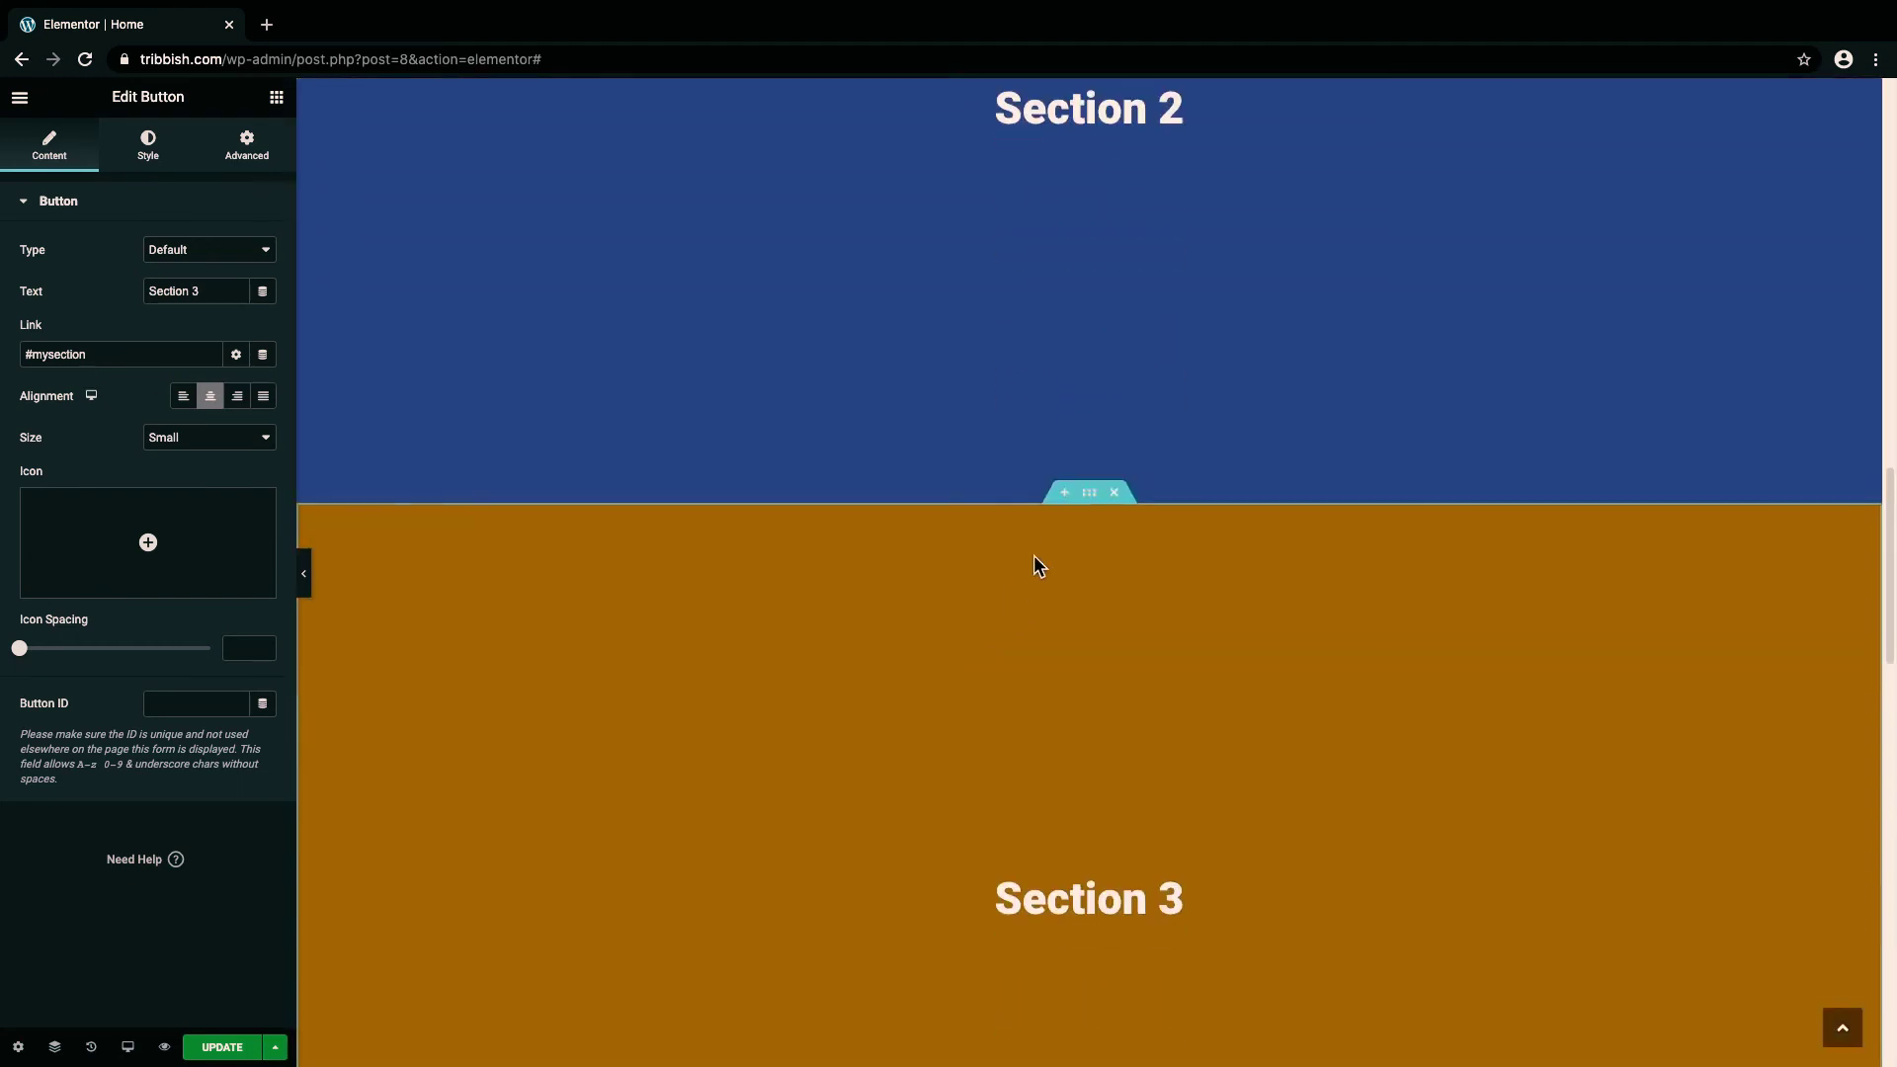
Step: Replace the orange block's CSS ID 'section3' with 'Mysection' and try the Section 3 button
{"action": "left_click", "coordinate": [1091, 494]}
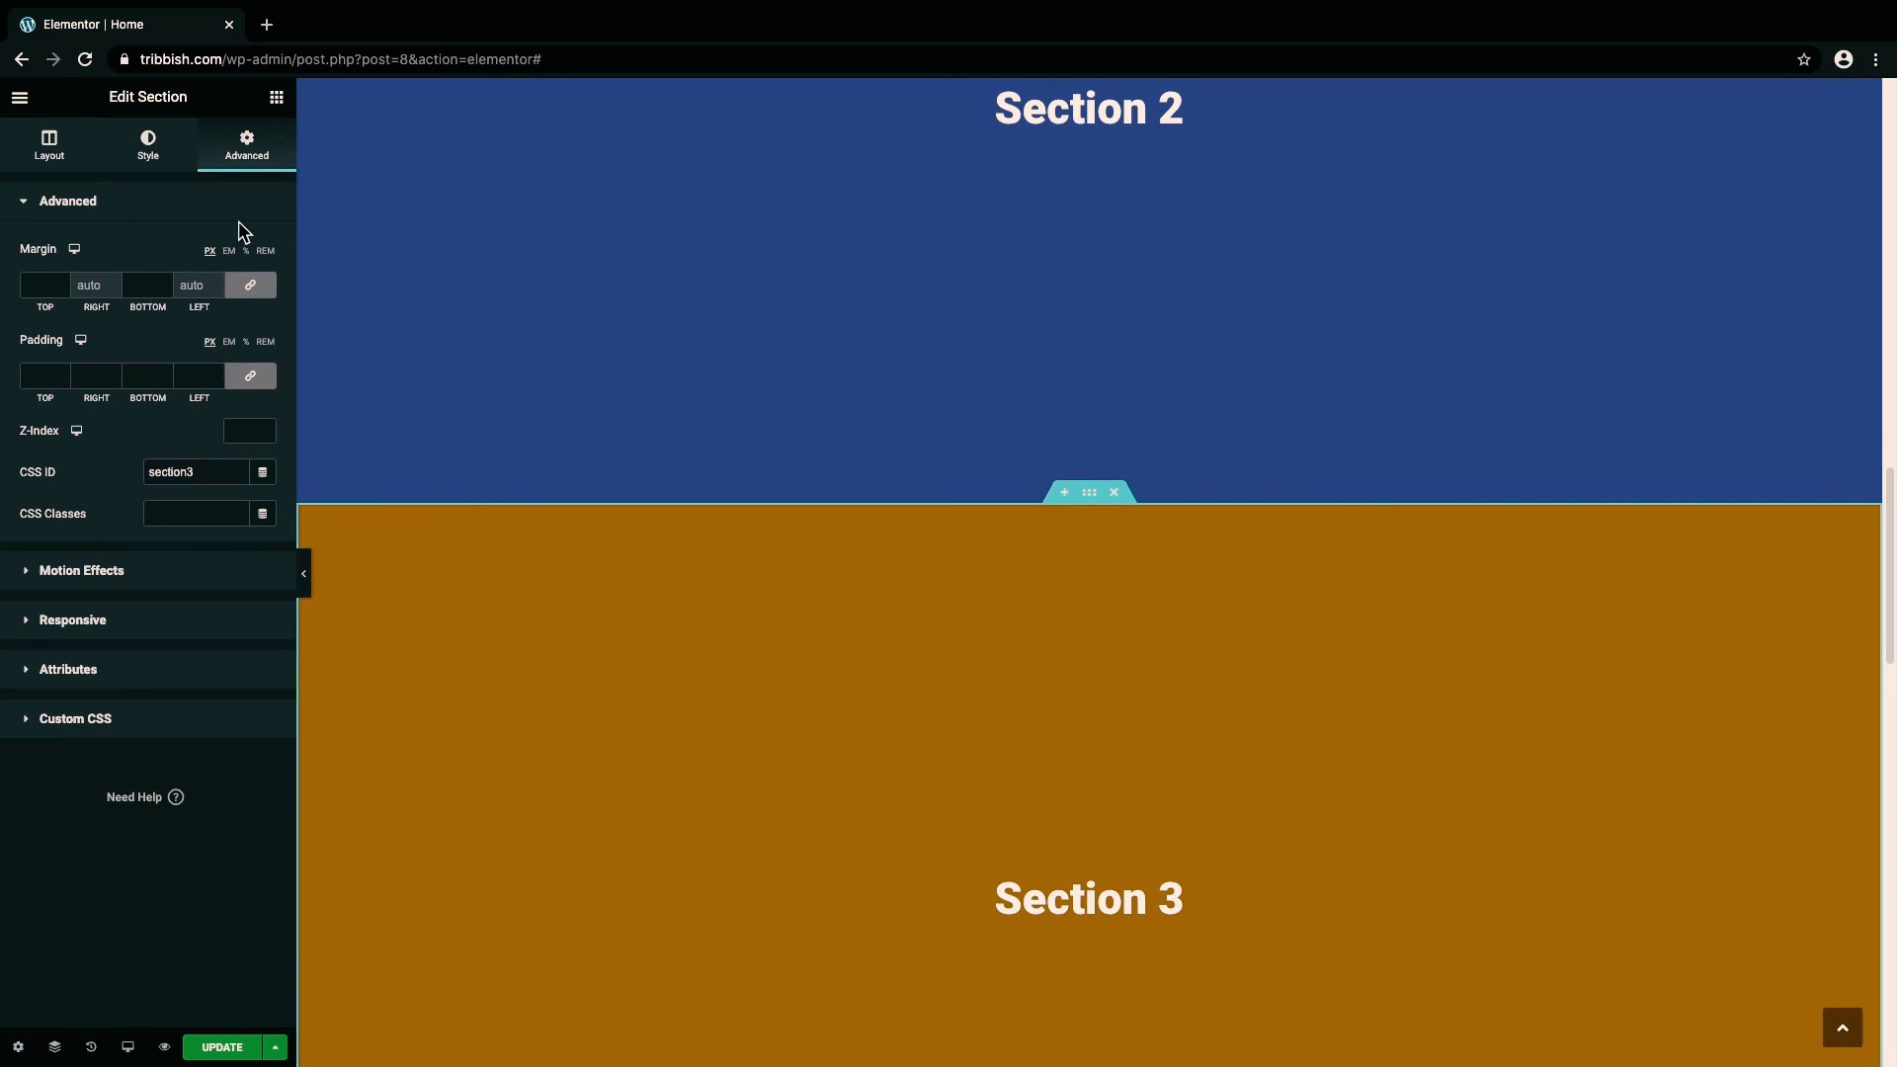
{"action": "left_click", "coordinate": [200, 473]}
{"action": "key", "text": "BackSpace"}
{"action": "key", "text": "BackSpace"}
{"action": "key", "text": "BackSpace"}
{"action": "scroll", "coordinate": [826, 583], "scroll_direction": "up", "scroll_amount": 2}
{"action": "scroll", "coordinate": [940, 635], "scroll_direction": "up", "scroll_amount": 7}
{"action": "scroll", "coordinate": [940, 628], "scroll_direction": "up", "scroll_amount": 2}
{"action": "scroll", "coordinate": [940, 627], "scroll_direction": "up", "scroll_amount": 1}
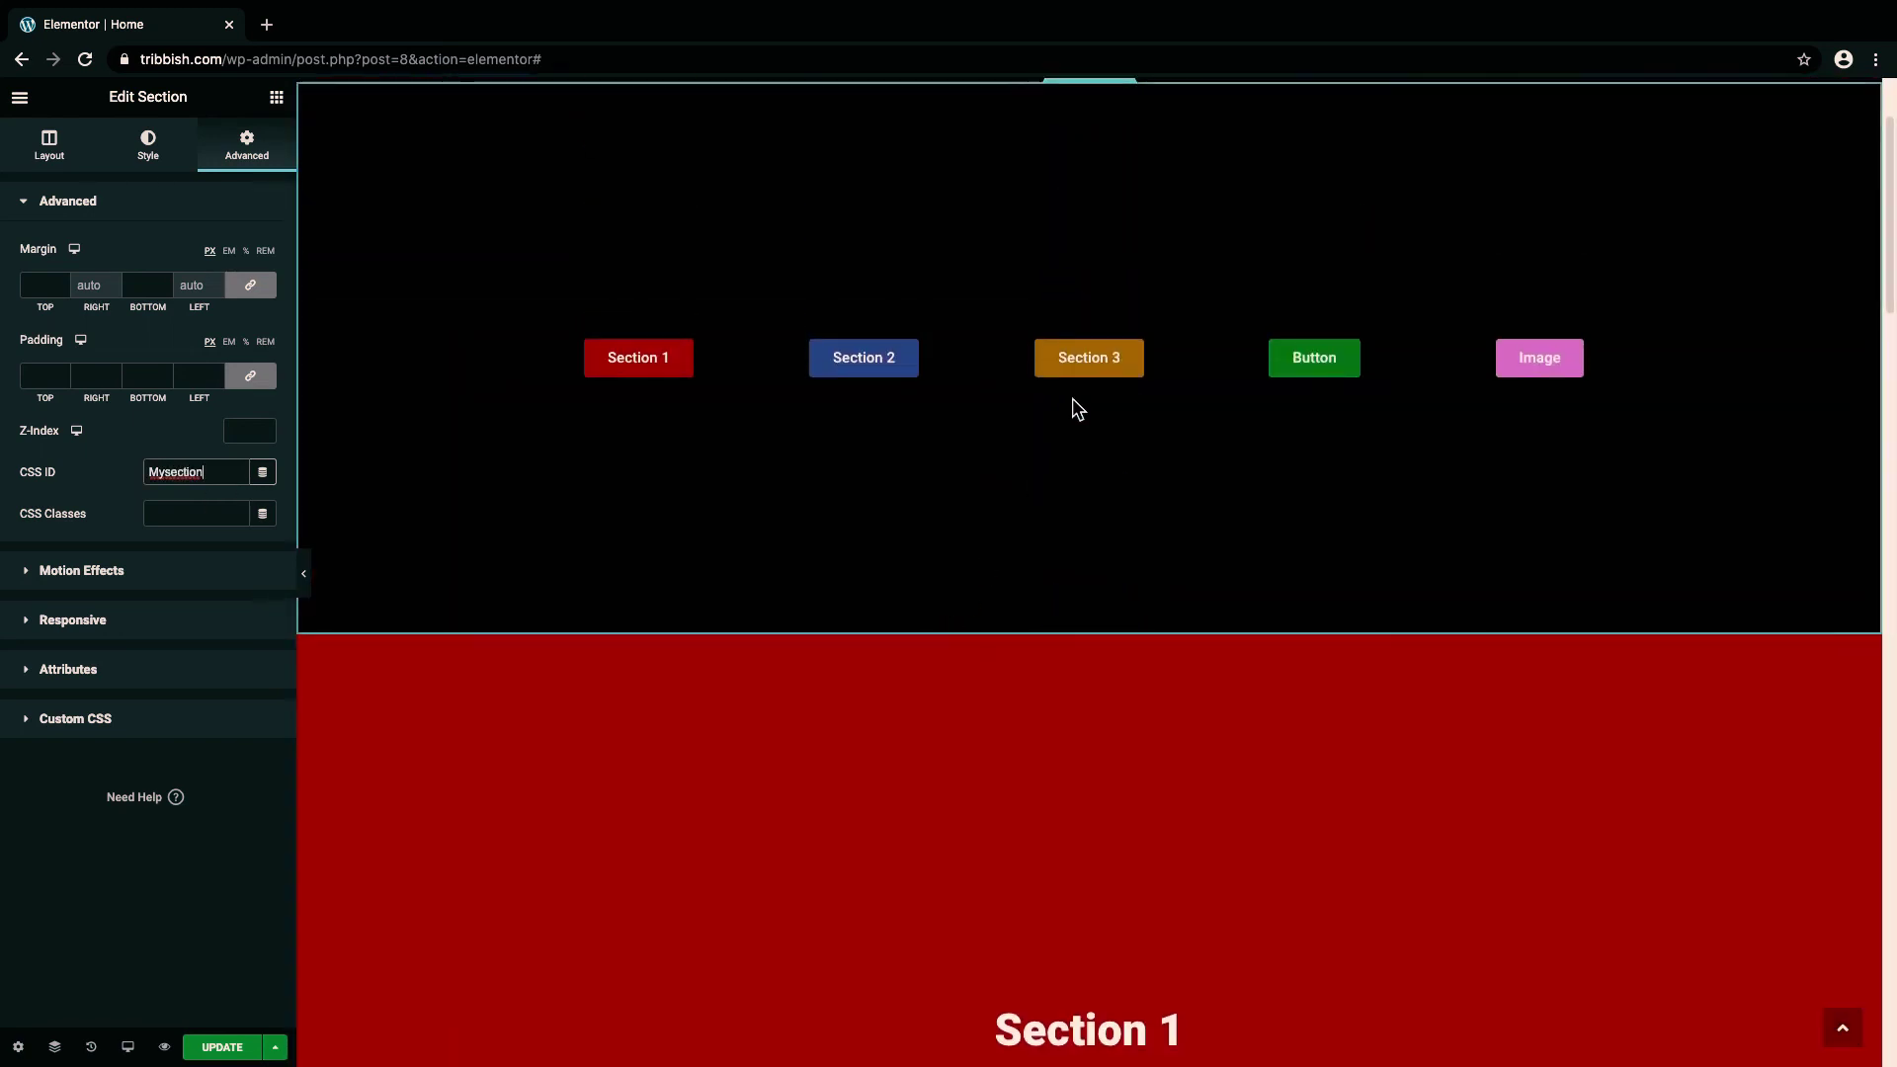
{"action": "left_click", "coordinate": [1087, 375]}
{"action": "scroll", "coordinate": [1079, 446], "scroll_direction": "down", "scroll_amount": 3}
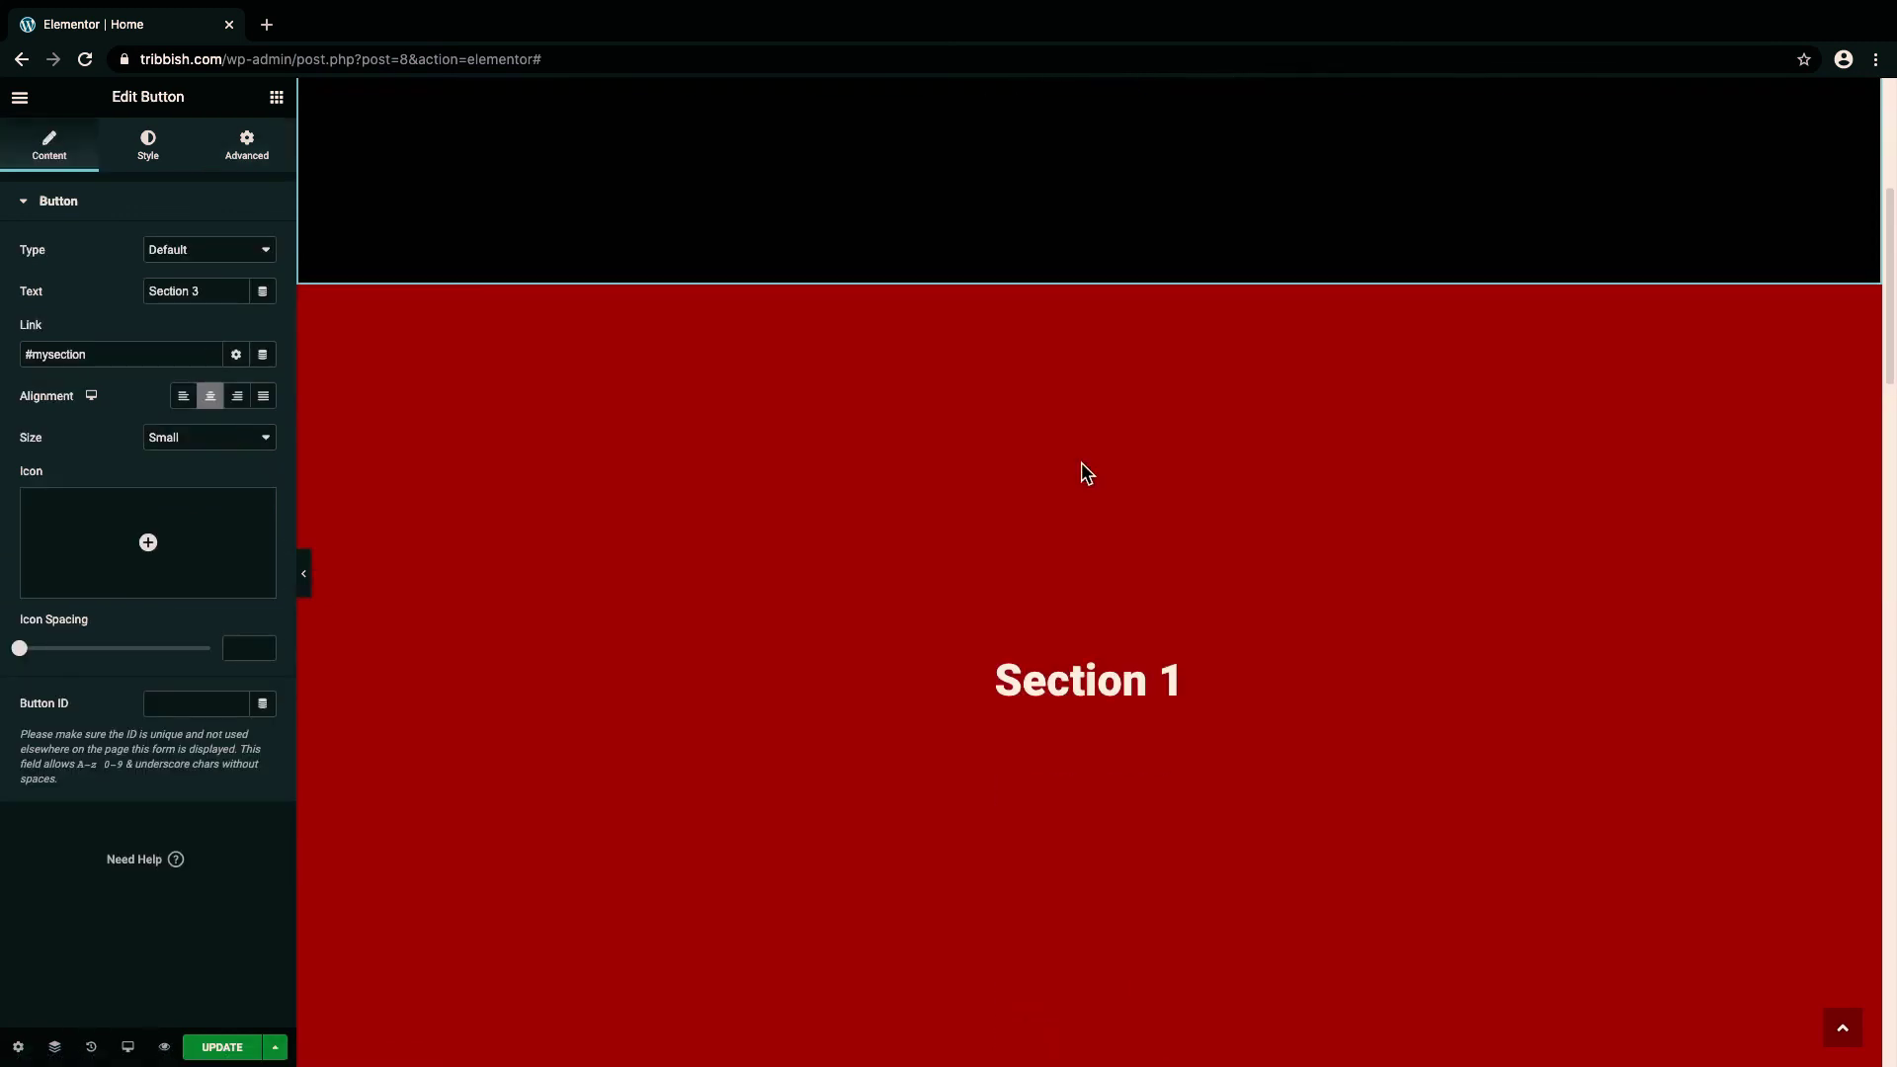
{"action": "scroll", "coordinate": [1084, 475], "scroll_direction": "down", "scroll_amount": 4}
{"action": "scroll", "coordinate": [1083, 475], "scroll_direction": "down", "scroll_amount": 2}
{"action": "scroll", "coordinate": [1080, 497], "scroll_direction": "down", "scroll_amount": 5}
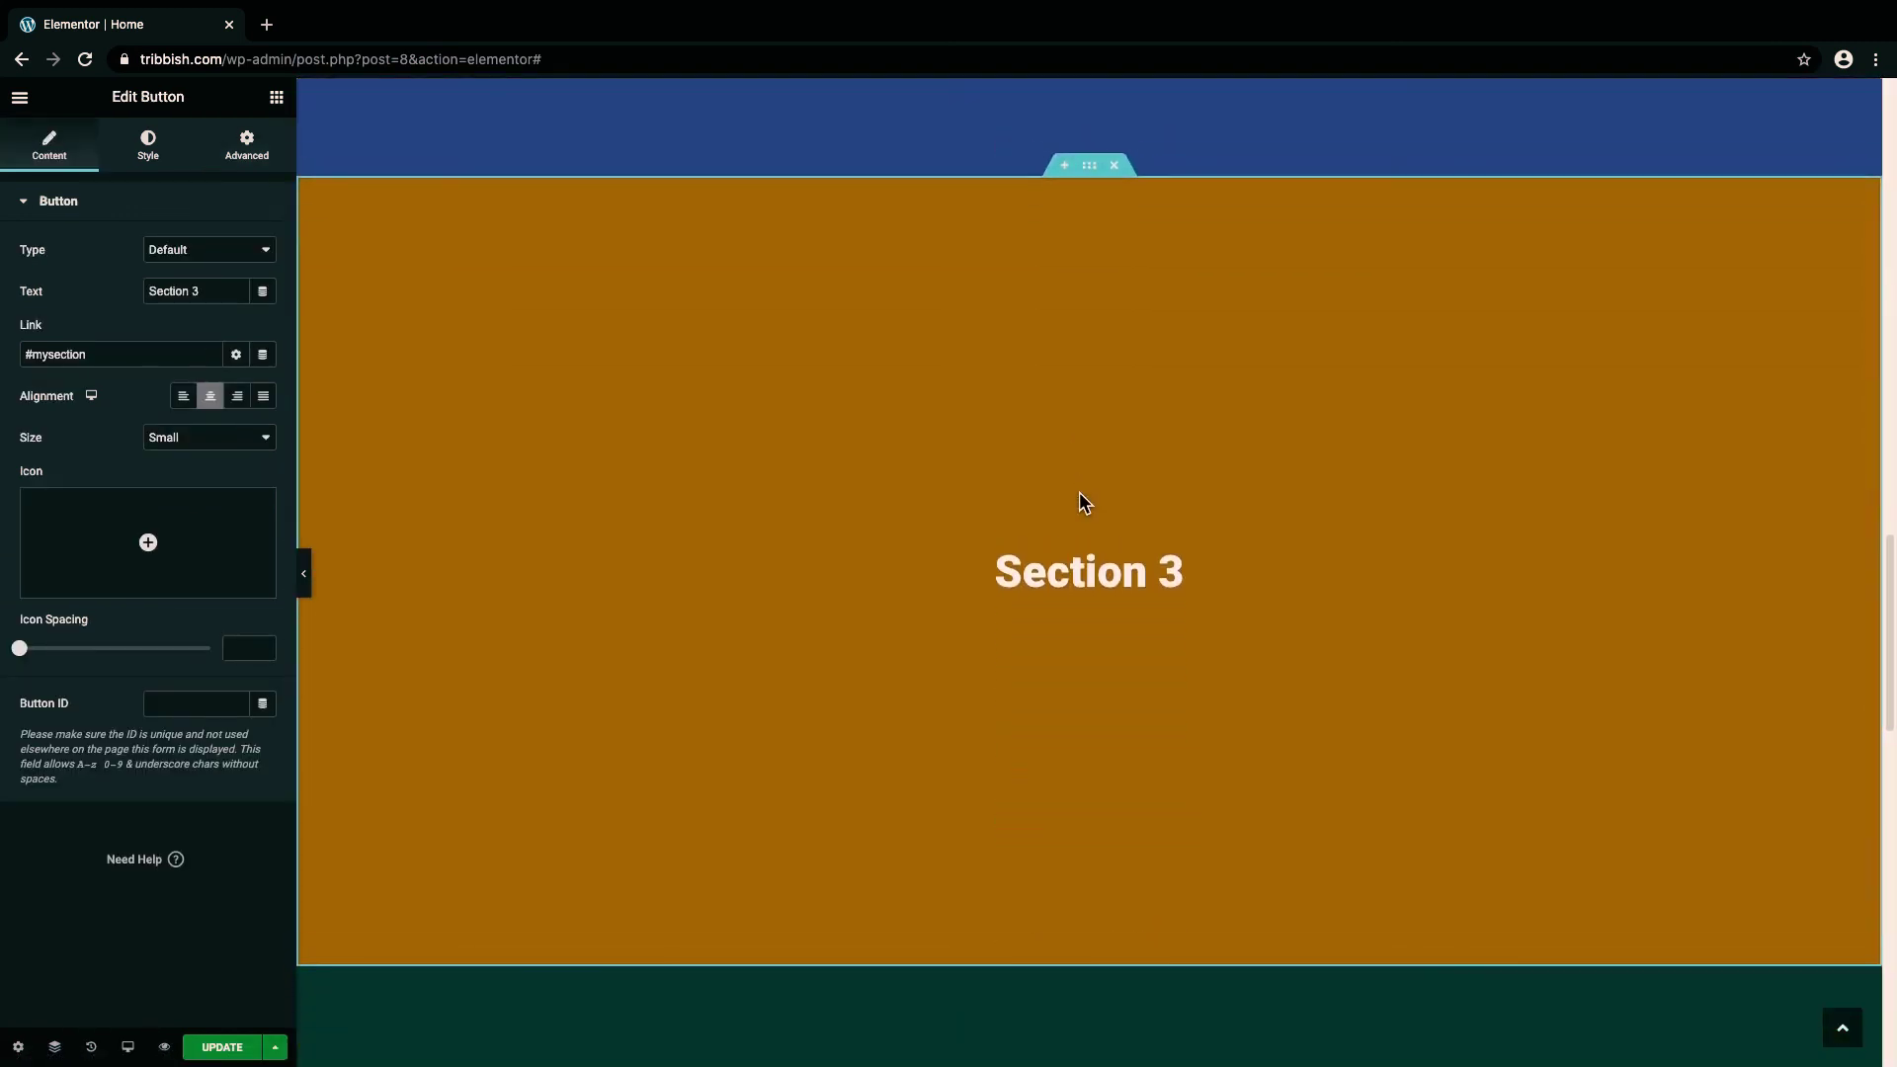
Step: Lowercase the orange block's CSS ID to 'mysection', then test the Section 3 and Back To Top links
{"action": "left_click", "coordinate": [1087, 165]}
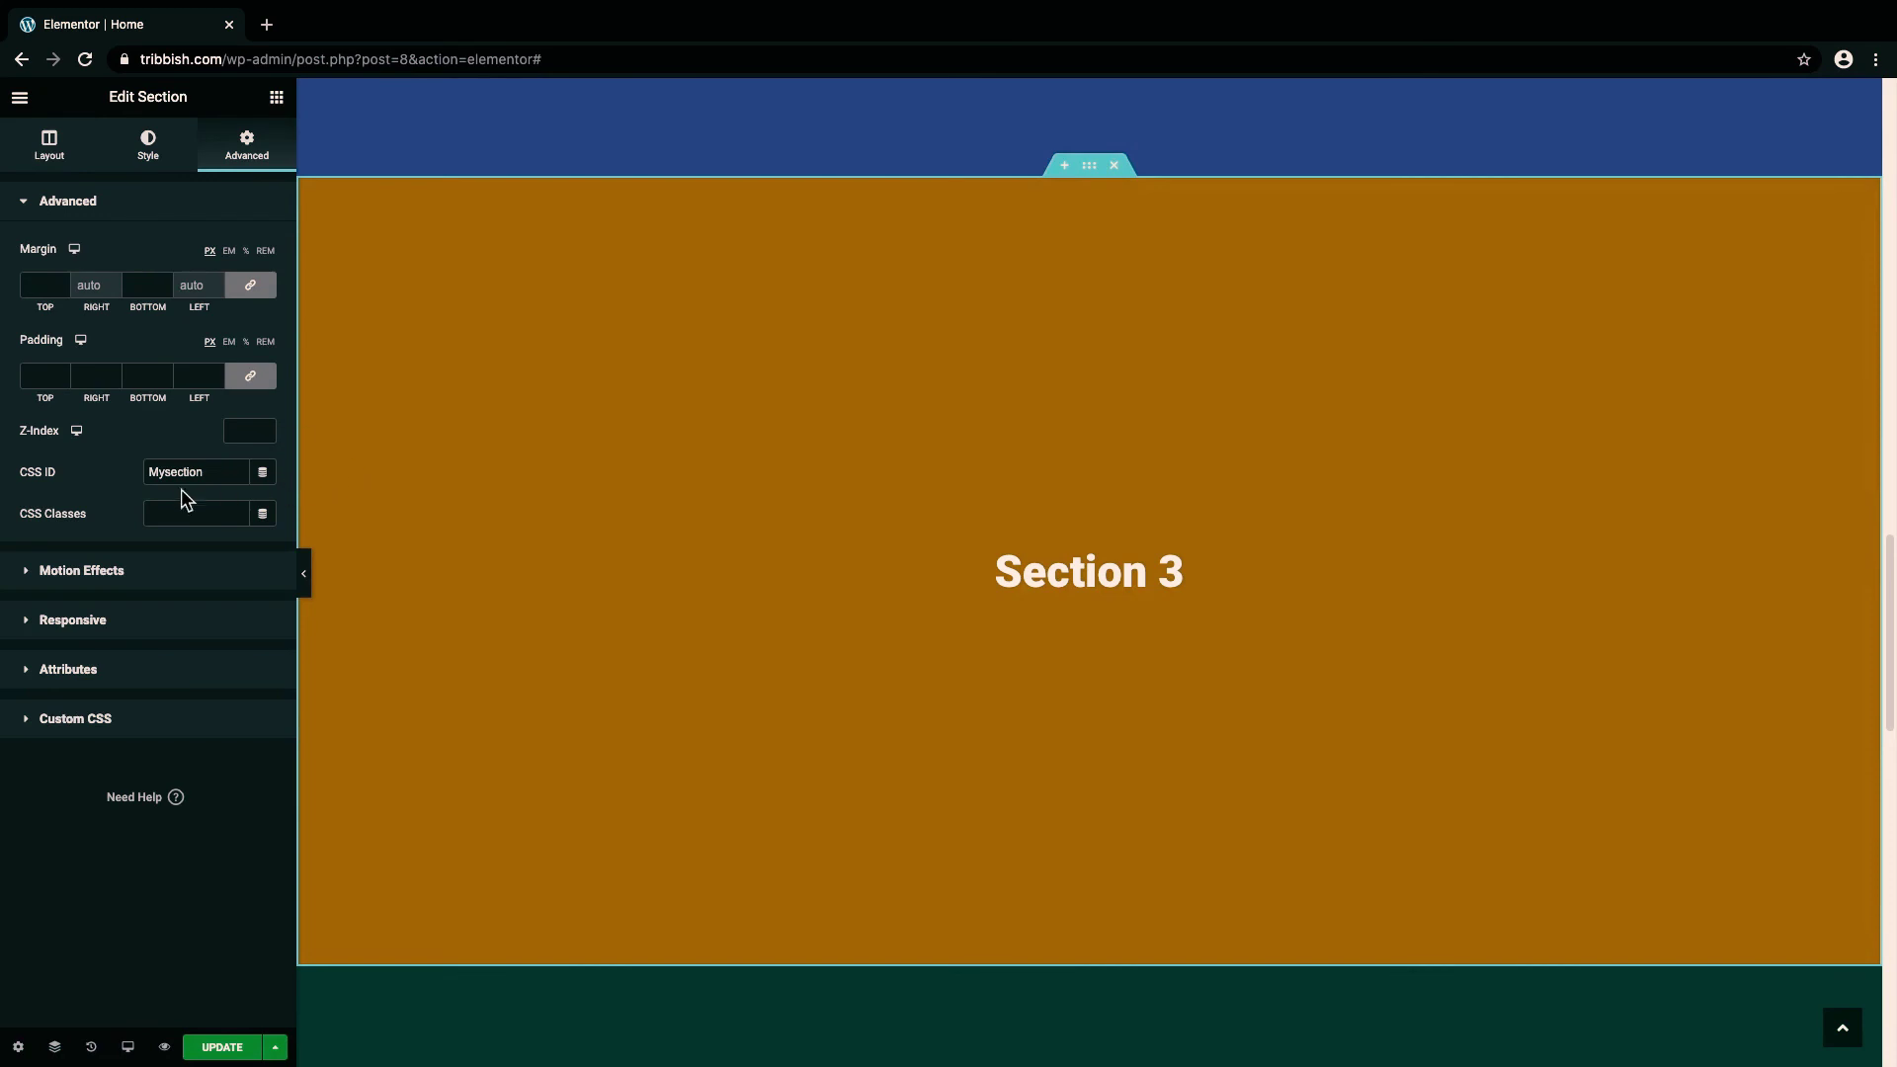
{"action": "left_click", "coordinate": [158, 472]}
{"action": "key", "text": "BackSpace"}
{"action": "type", "text": "m"}
{"action": "scroll", "coordinate": [787, 607], "scroll_direction": "up", "scroll_amount": 10}
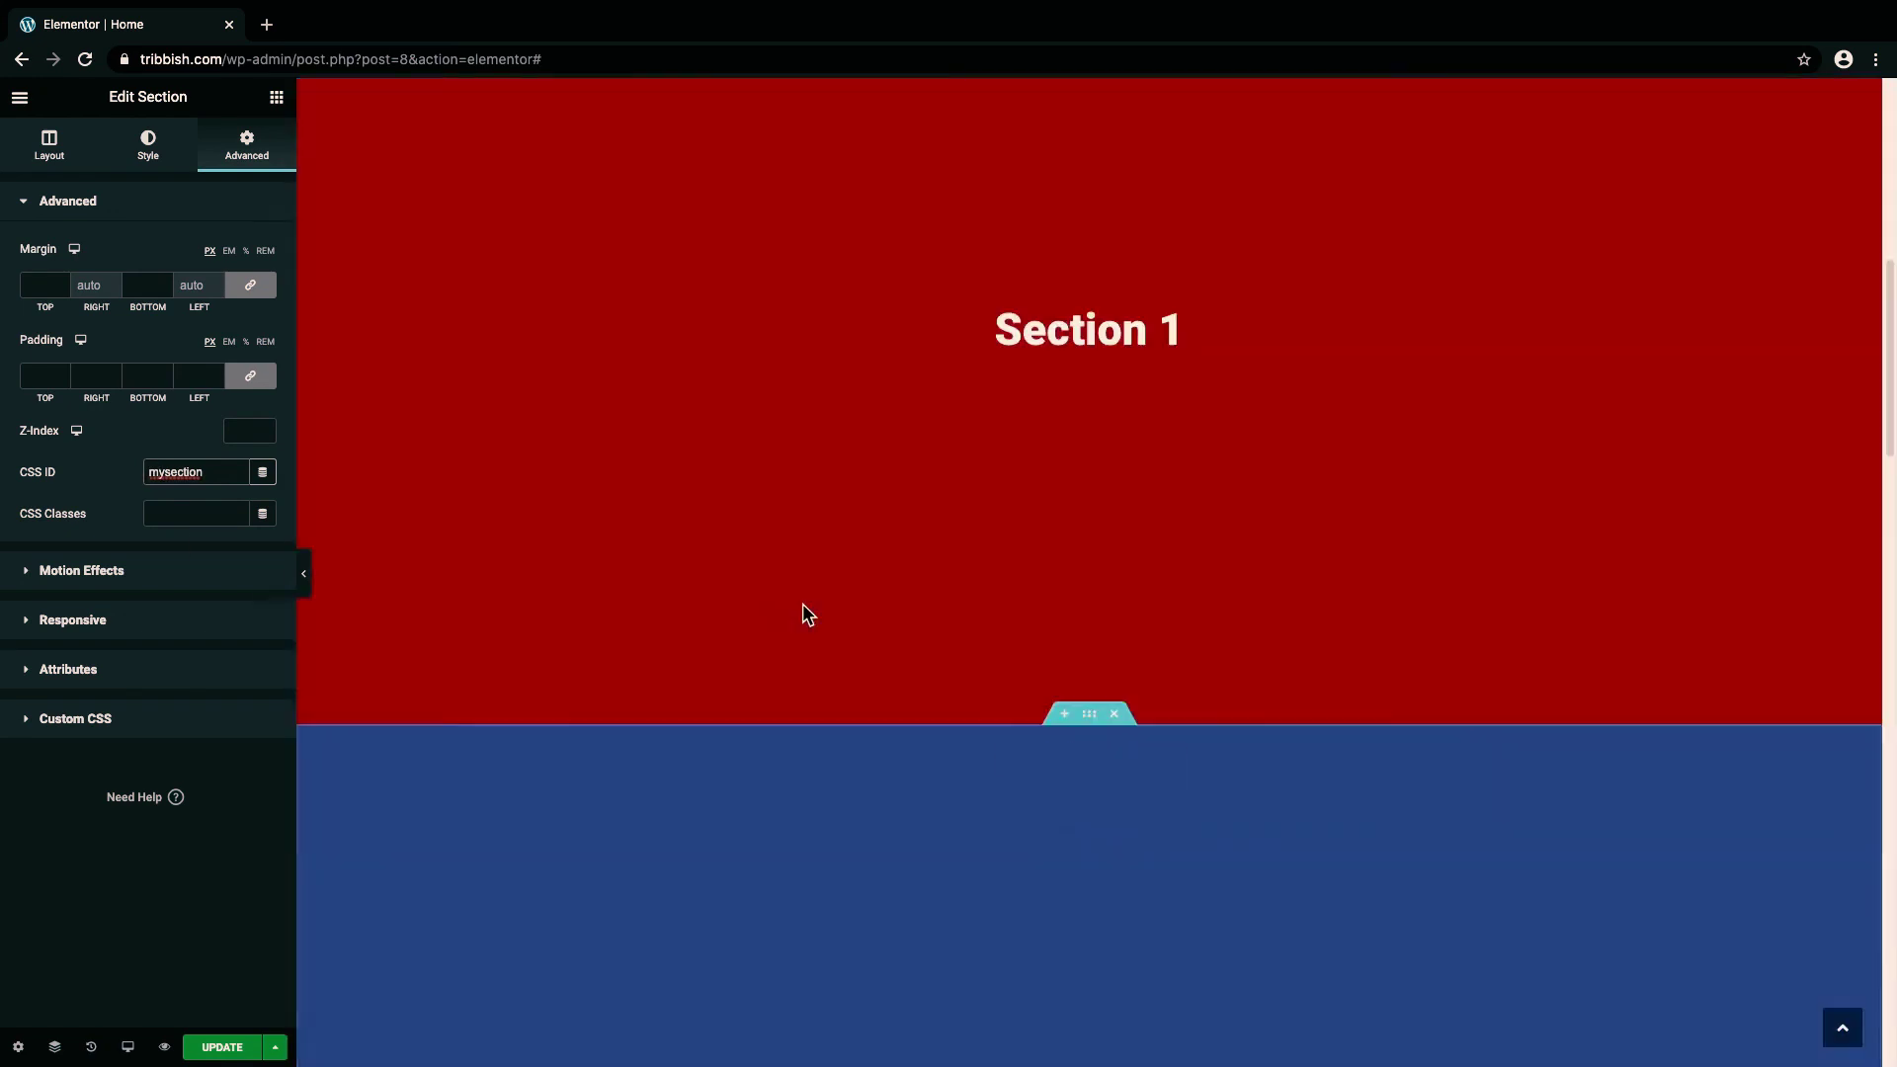
{"action": "scroll", "coordinate": [801, 603], "scroll_direction": "up", "scroll_amount": 5}
{"action": "left_click", "coordinate": [1092, 530]}
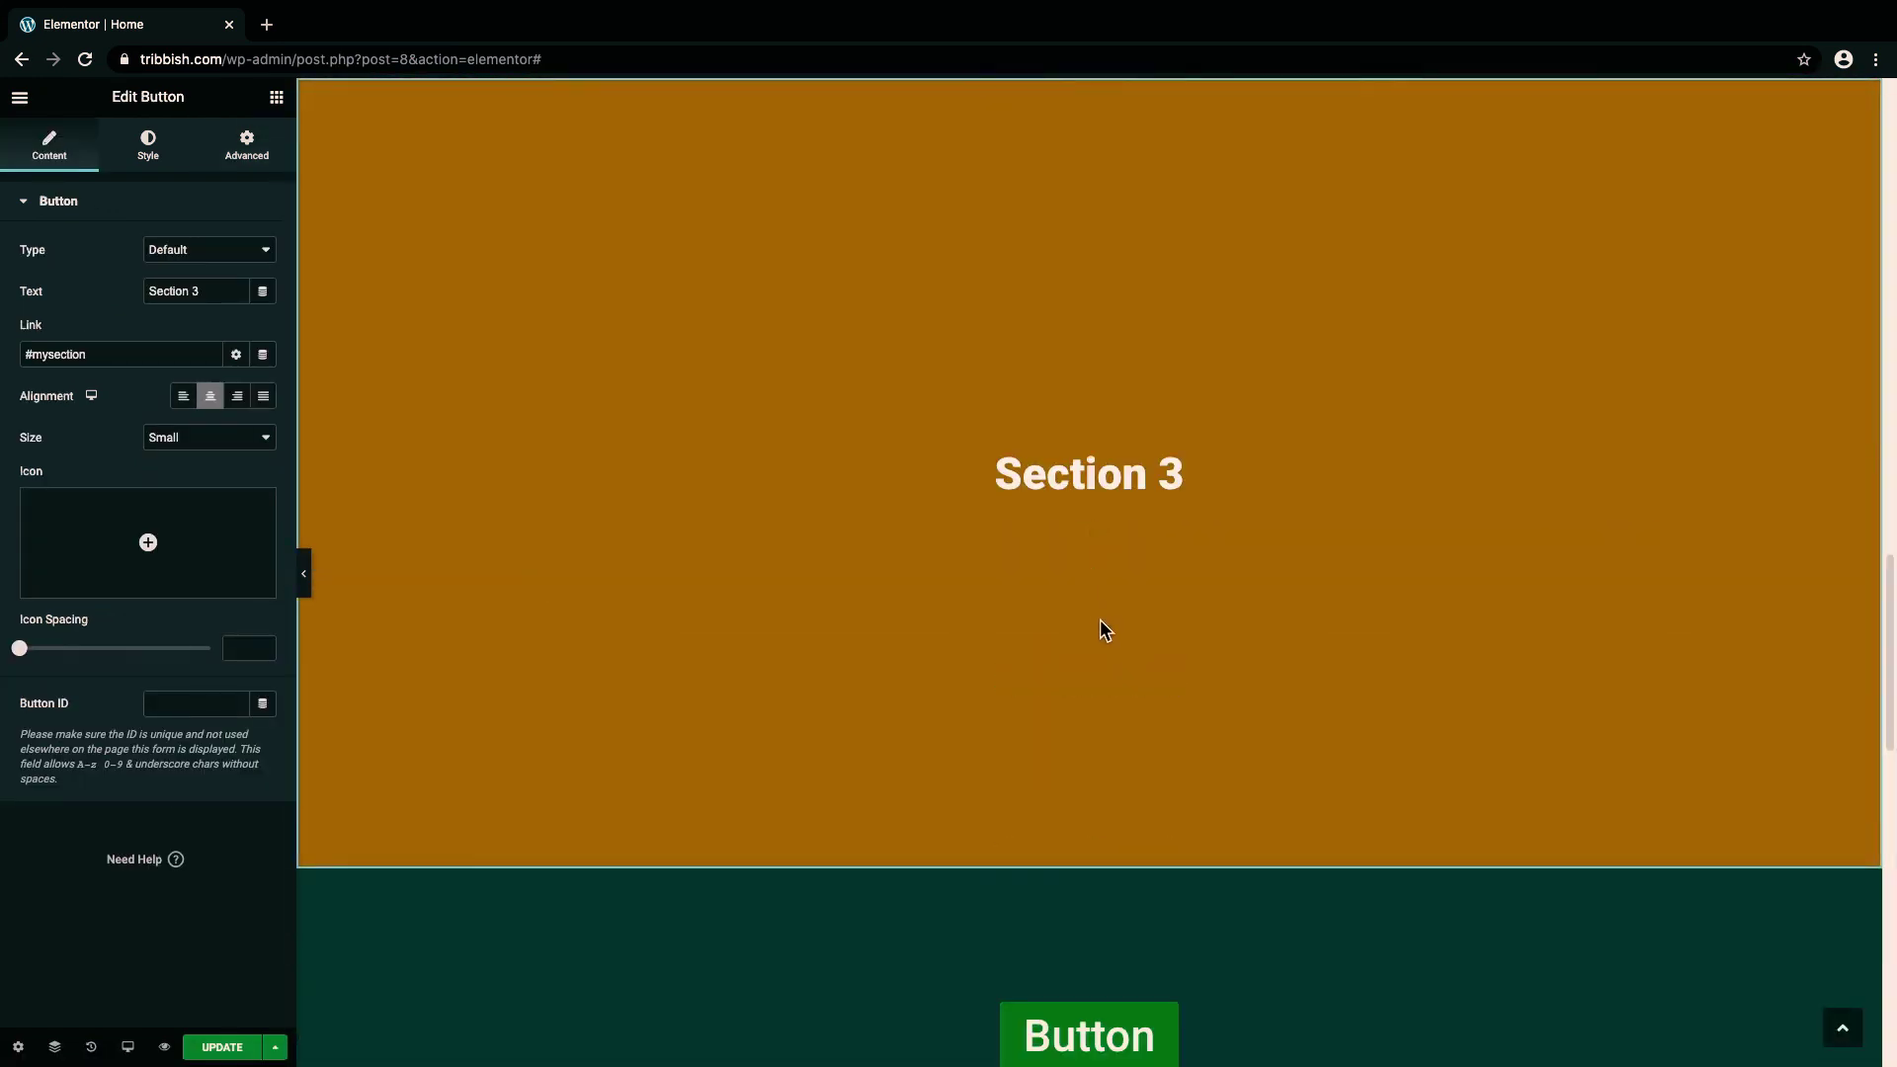
{"action": "scroll", "coordinate": [1100, 620], "scroll_direction": "down", "scroll_amount": 3}
{"action": "scroll", "coordinate": [1115, 648], "scroll_direction": "down", "scroll_amount": 2}
{"action": "scroll", "coordinate": [1115, 648], "scroll_direction": "down", "scroll_amount": 2}
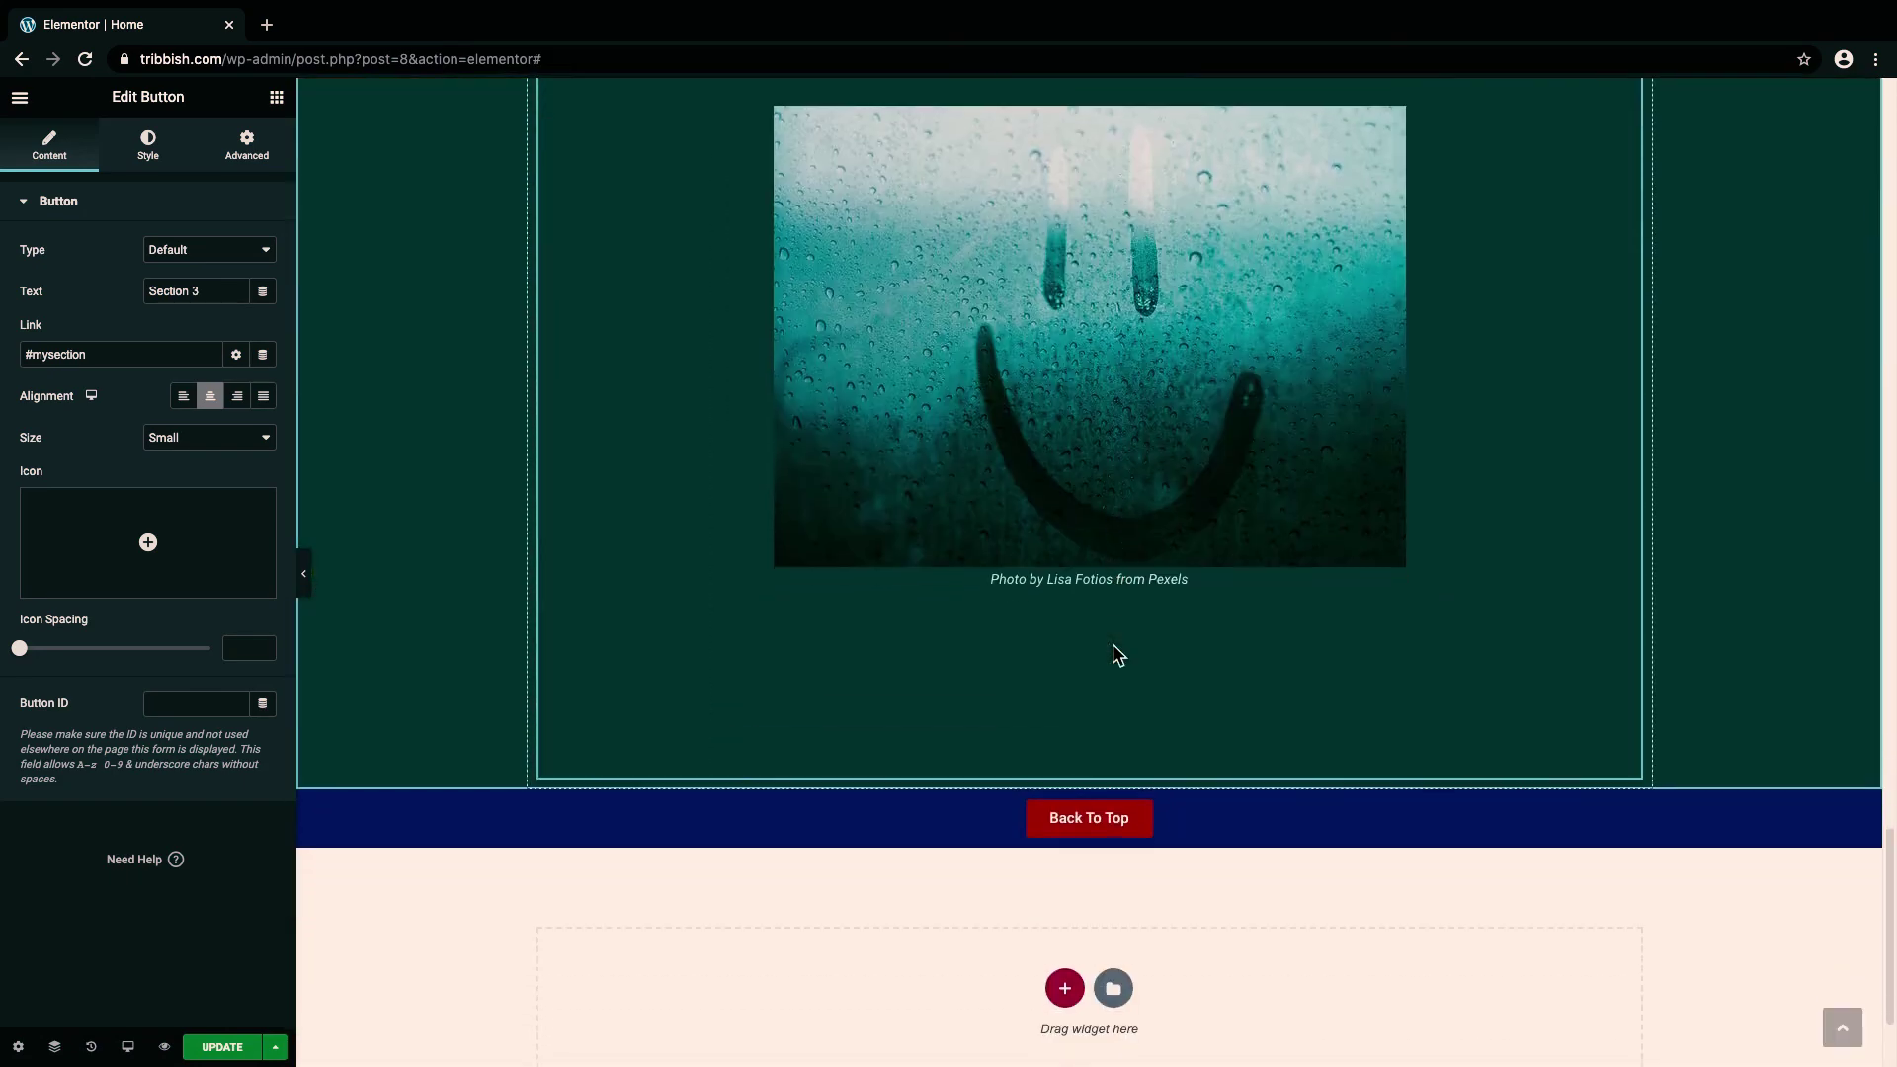
{"action": "left_click", "coordinate": [1097, 817]}
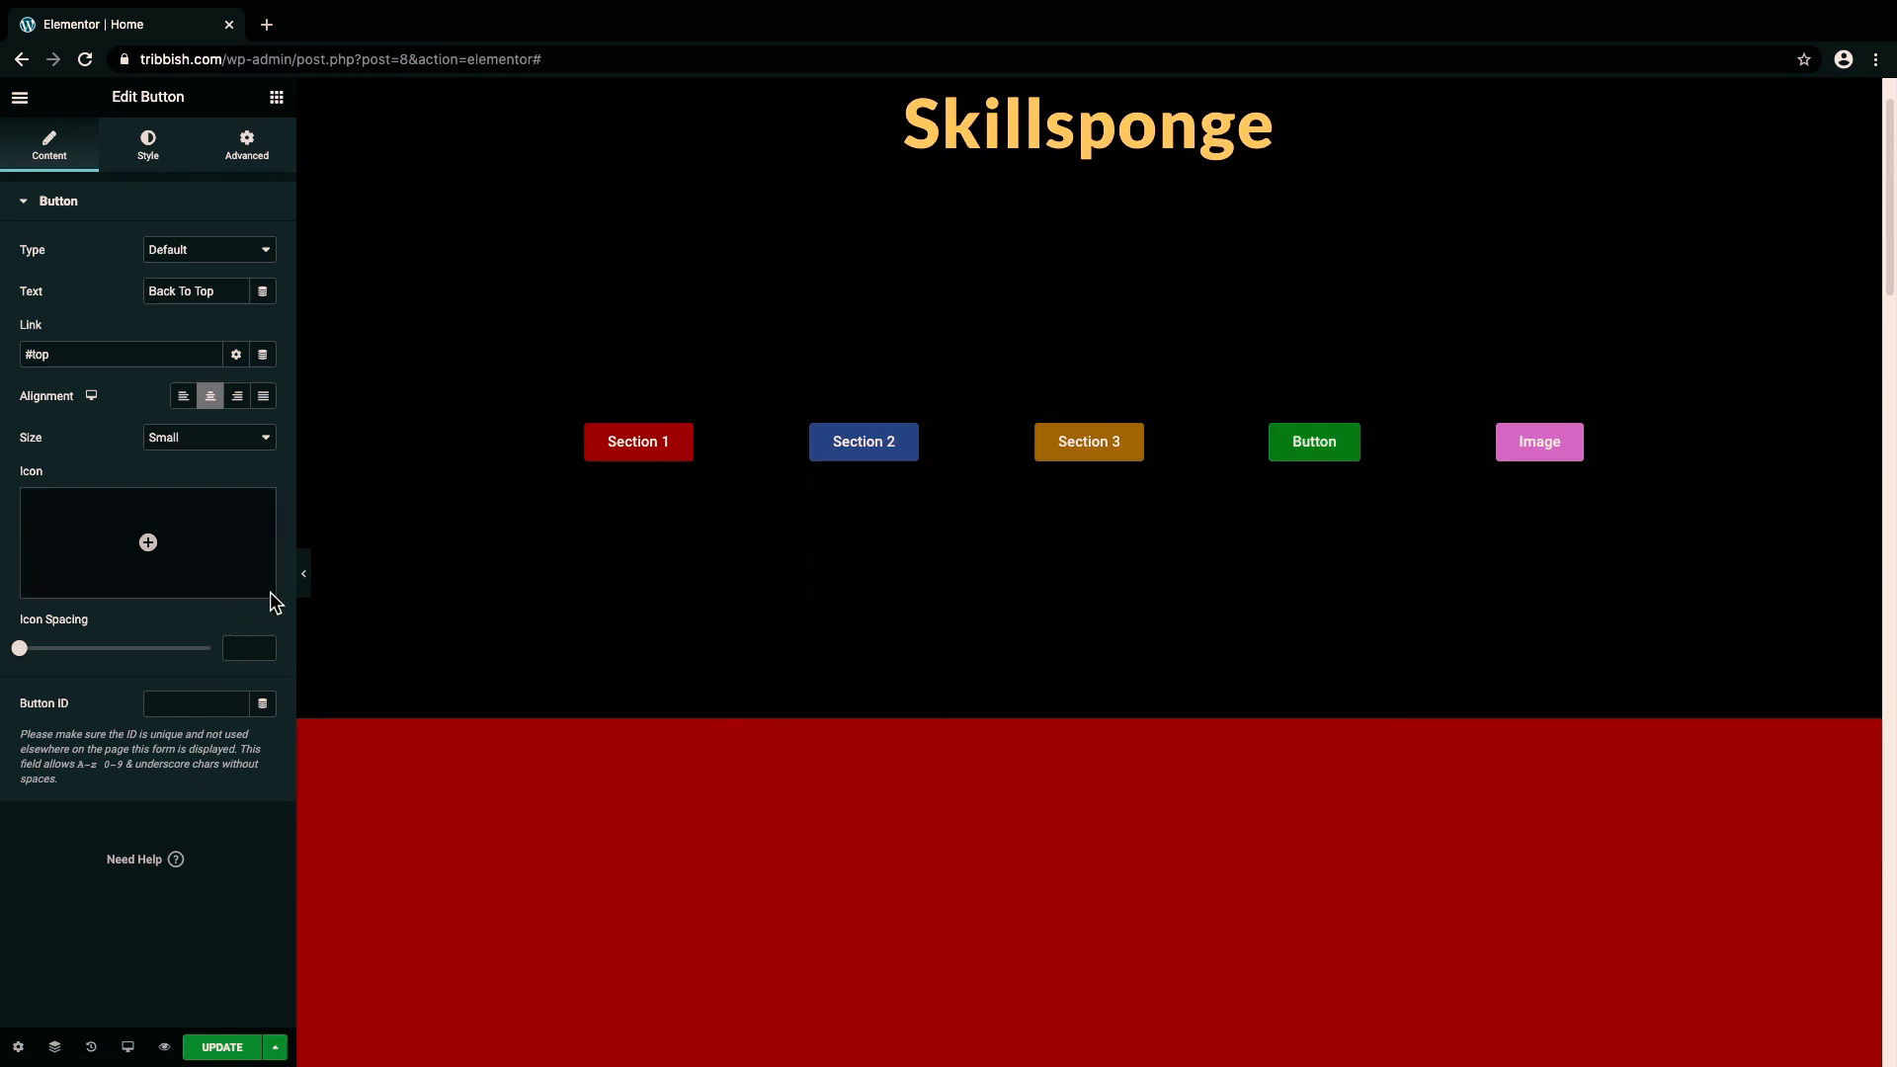
Step: Collapse the Elementor panel to view the Skillsponge page with its five menu buttons
{"action": "left_click", "coordinate": [303, 573]}
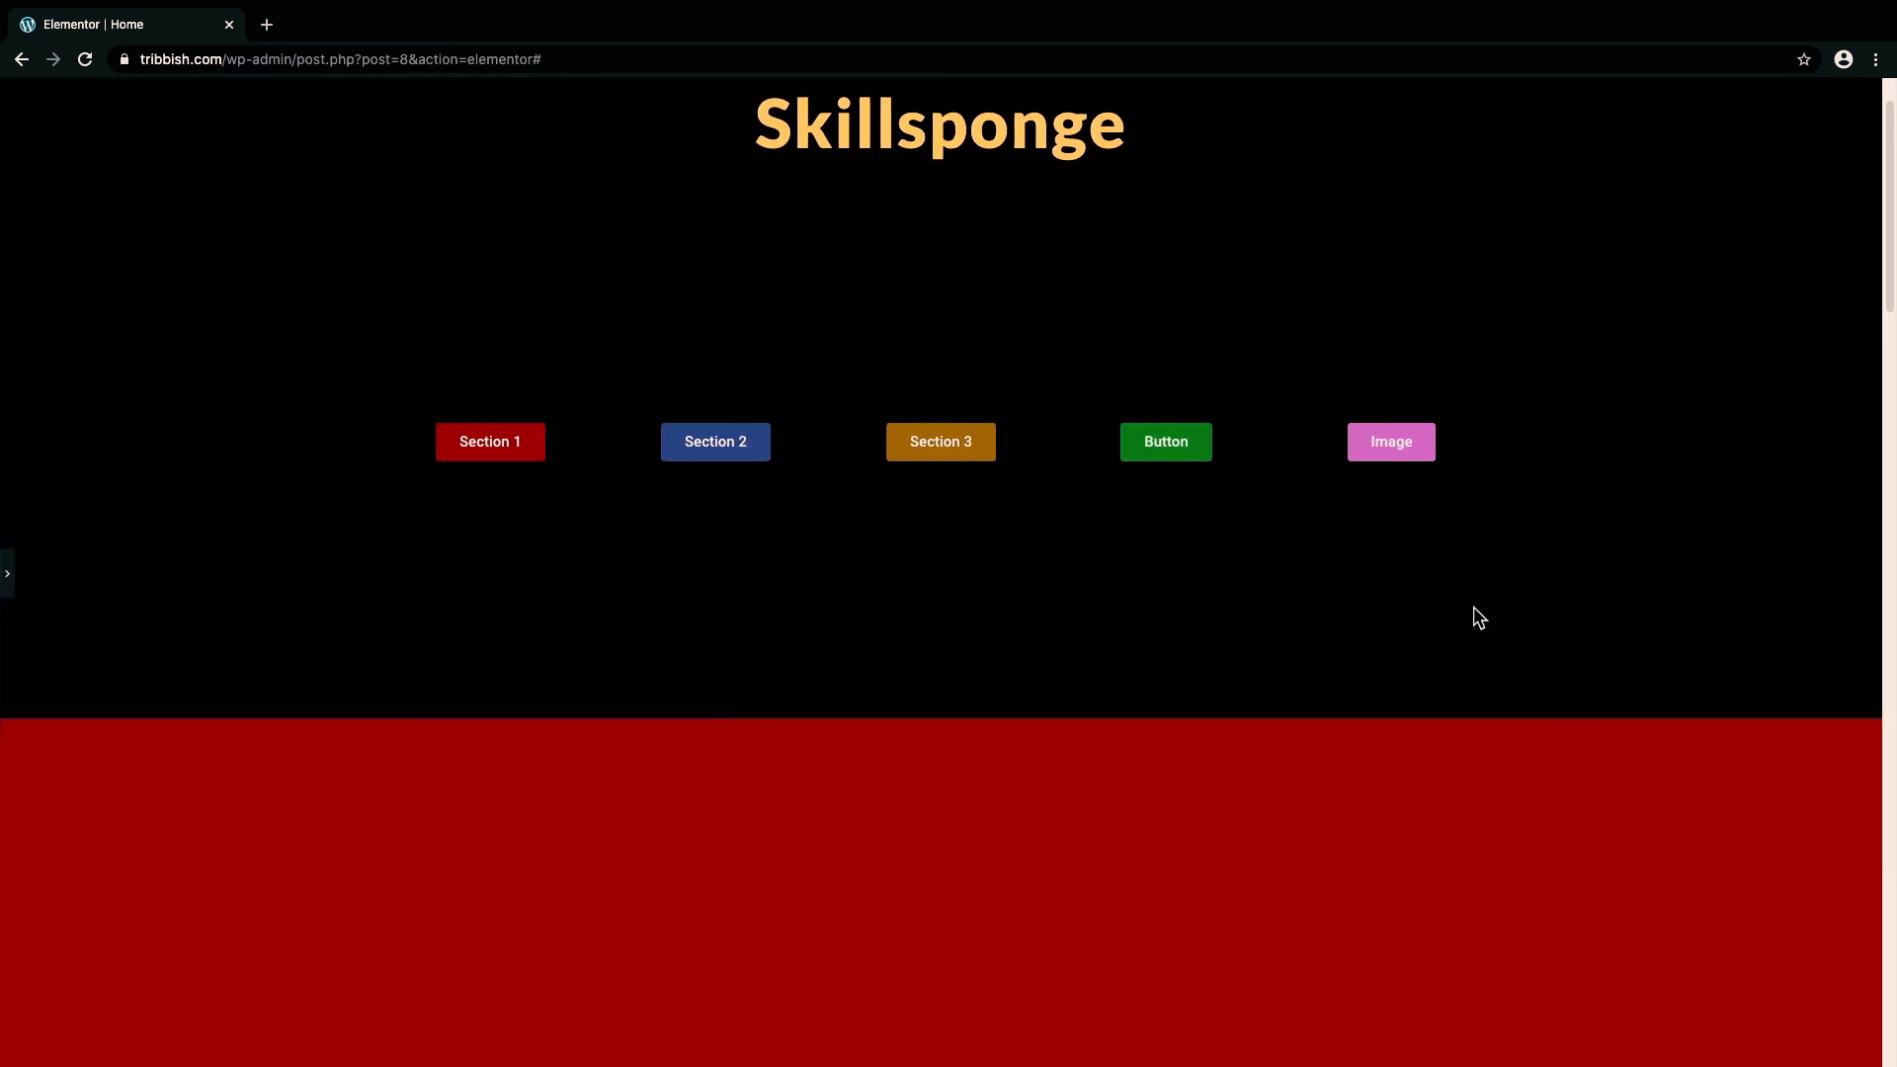